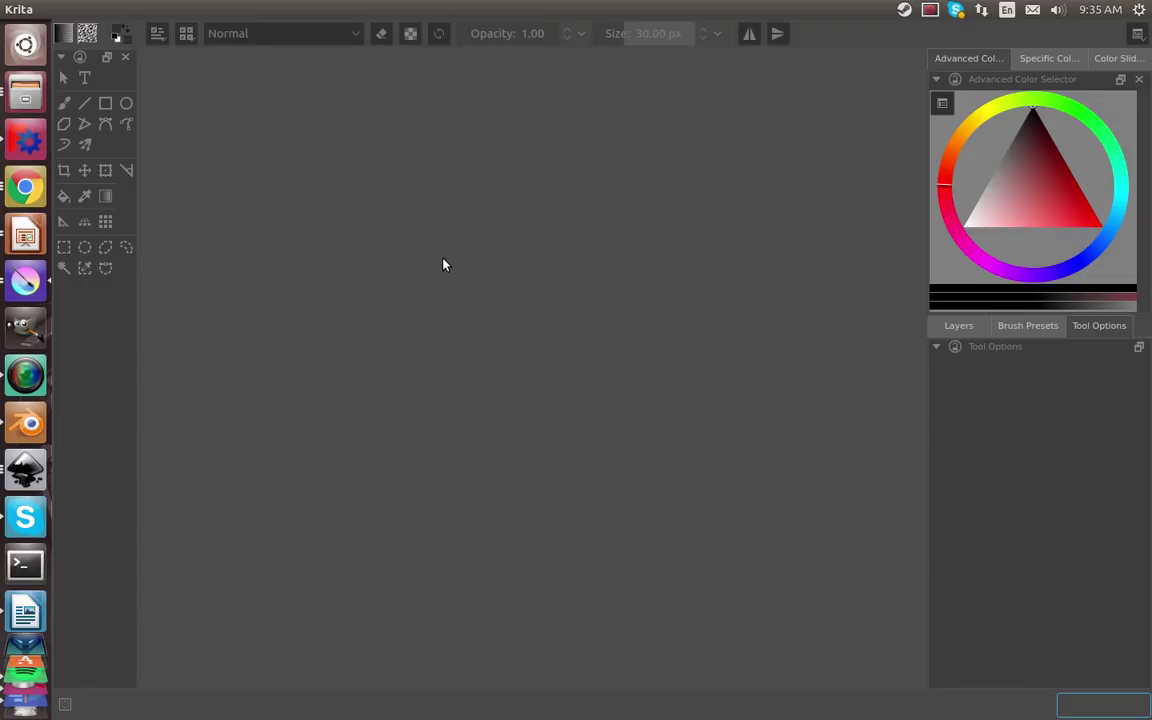
Step: Create a new blank 1600×1200 white canvas from File > New
mouse_move(80, 12)
mouse_move(144, 15)
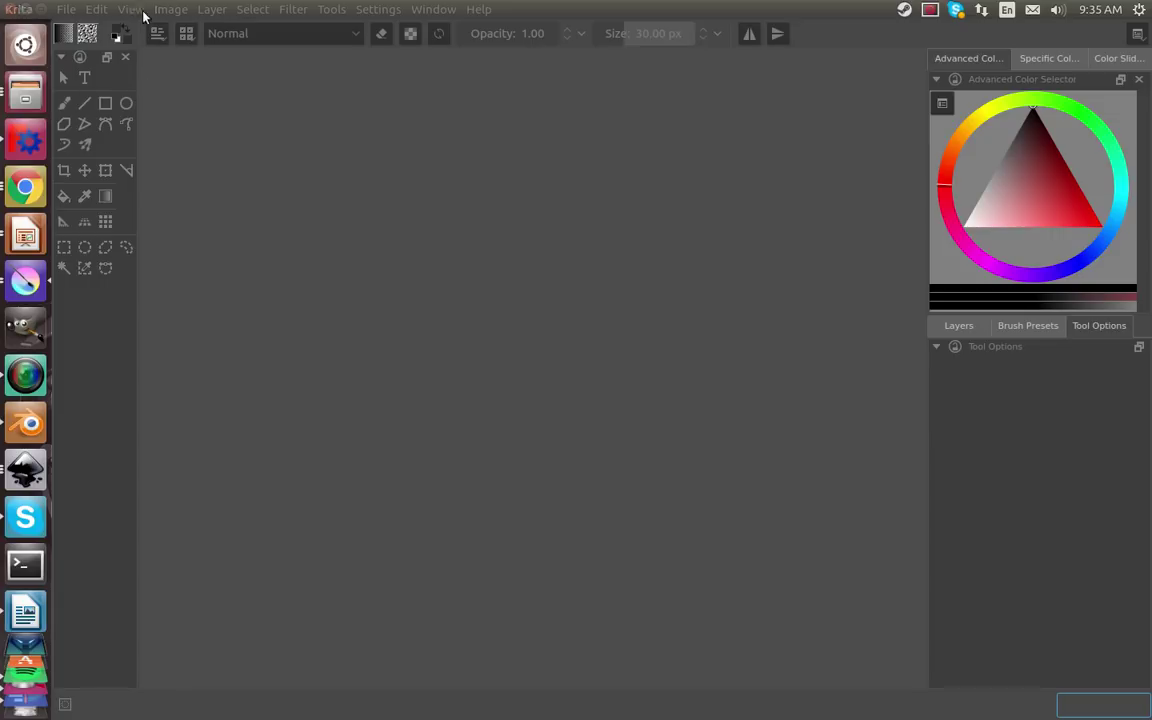
left_click(66, 12)
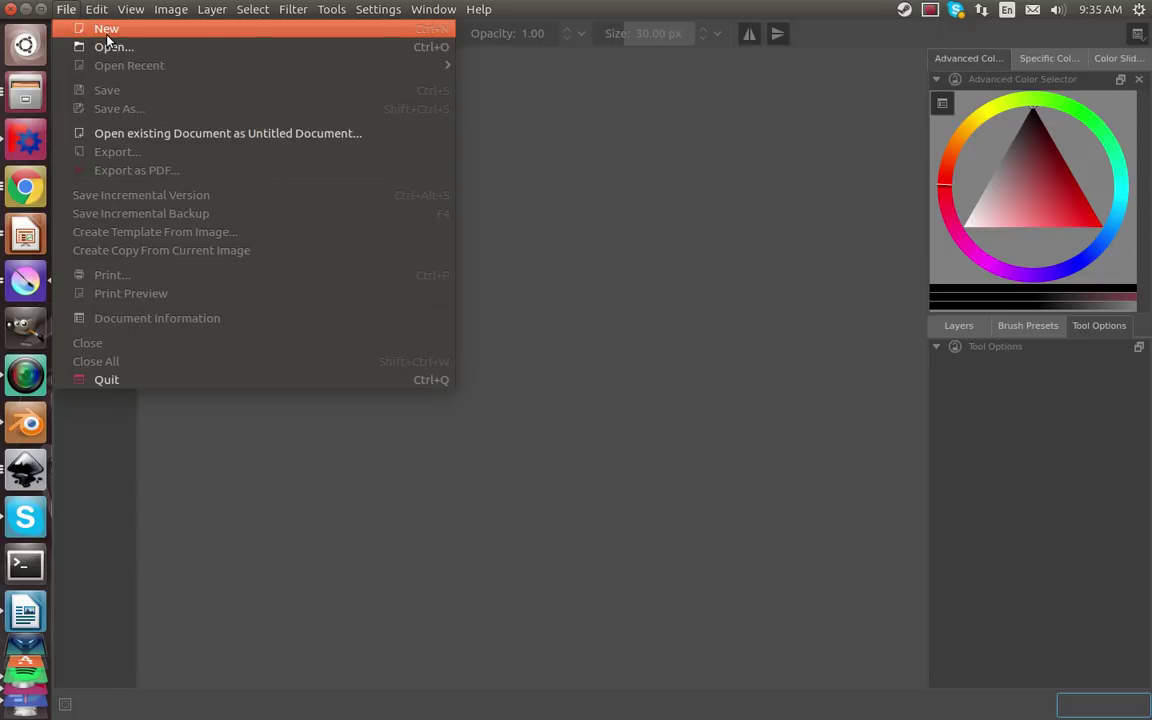
left_click(107, 31)
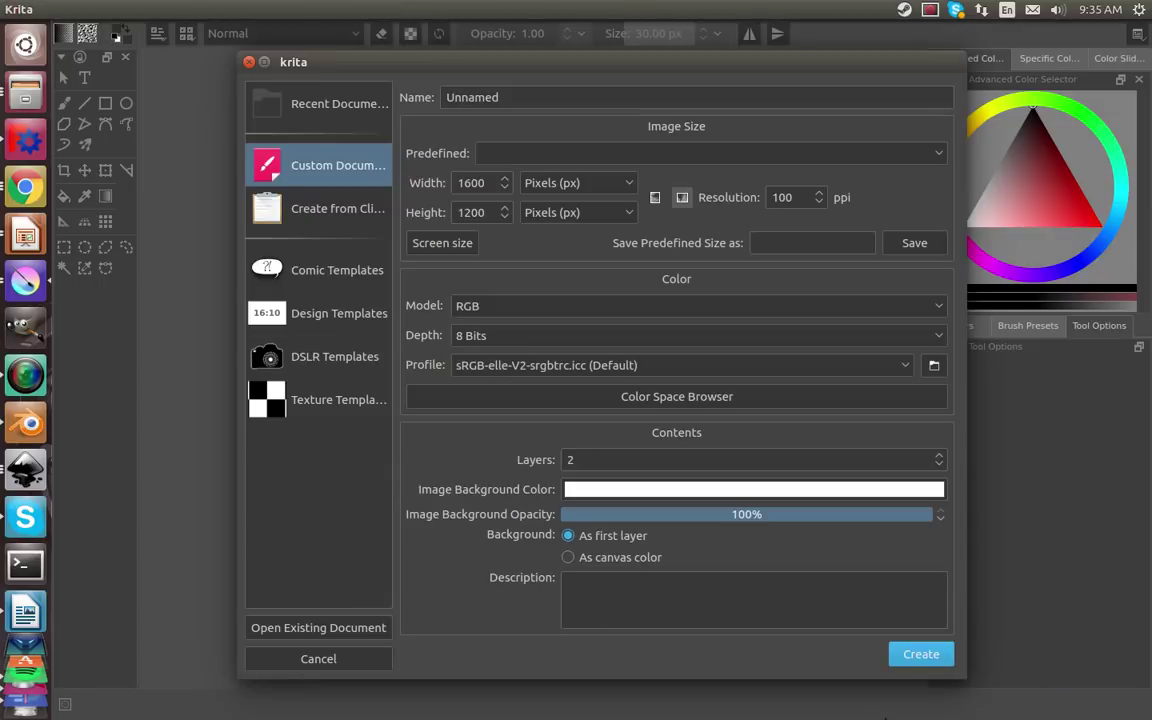
left_click(920, 655)
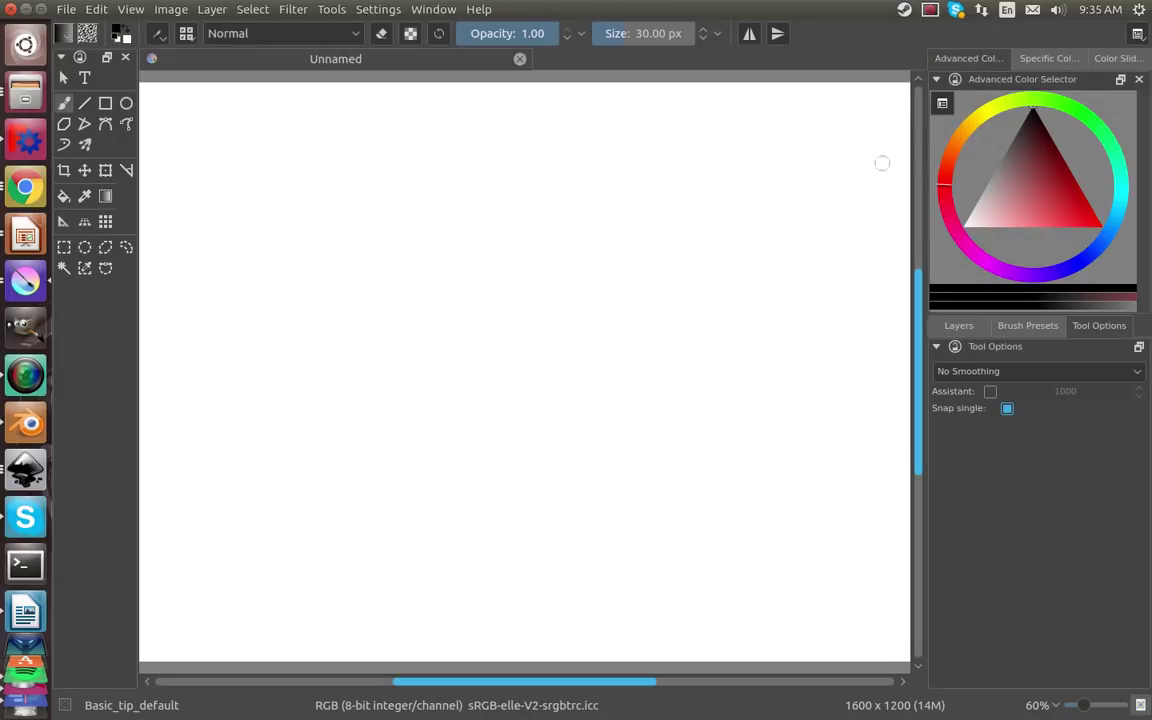
Step: Zoom the canvas out to 50% and paste the copied image
key("minus")
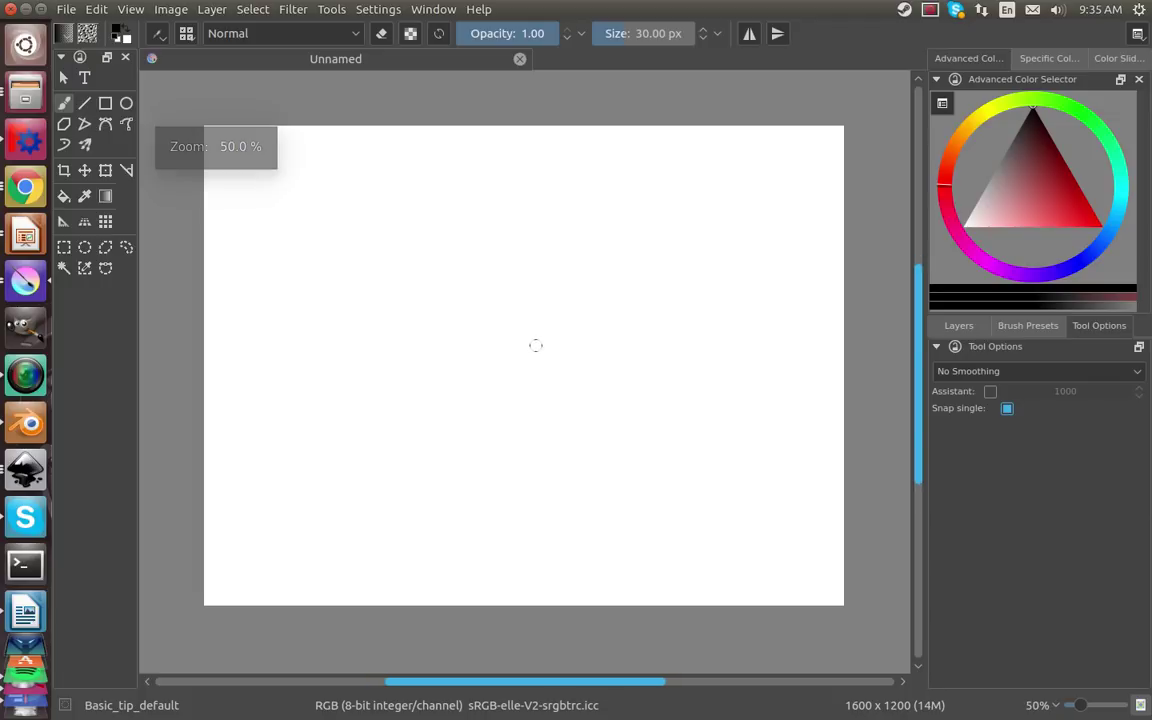
key("ctrl")
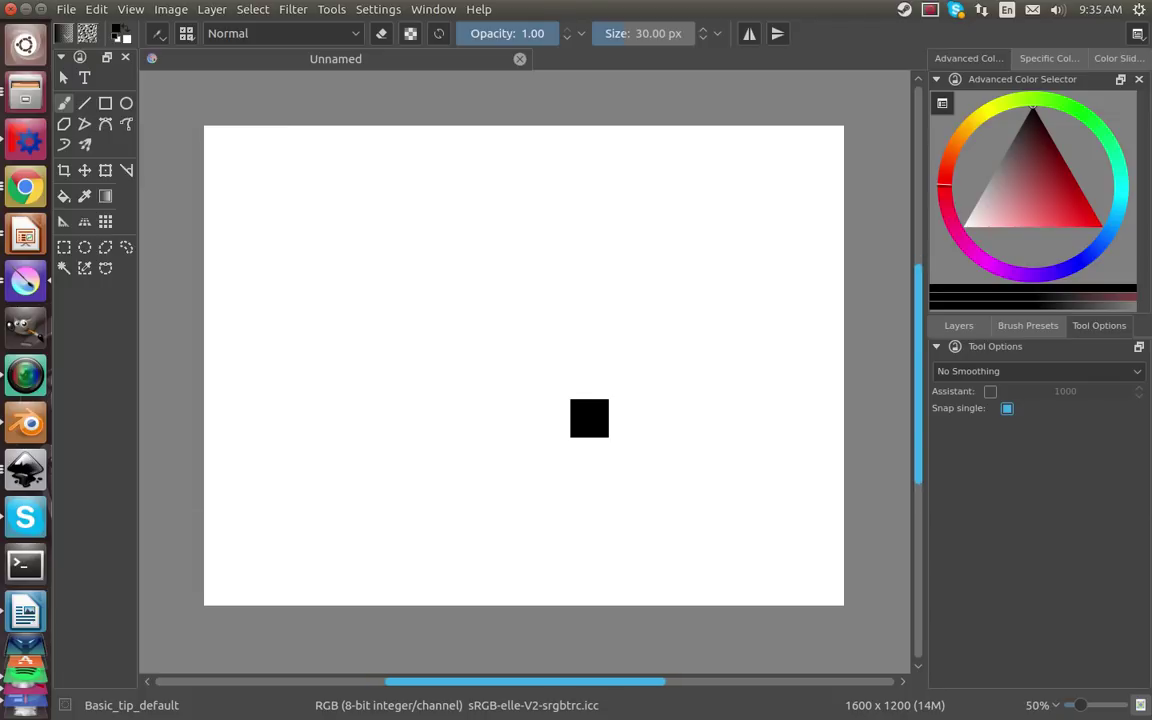
key("ctrl+v")
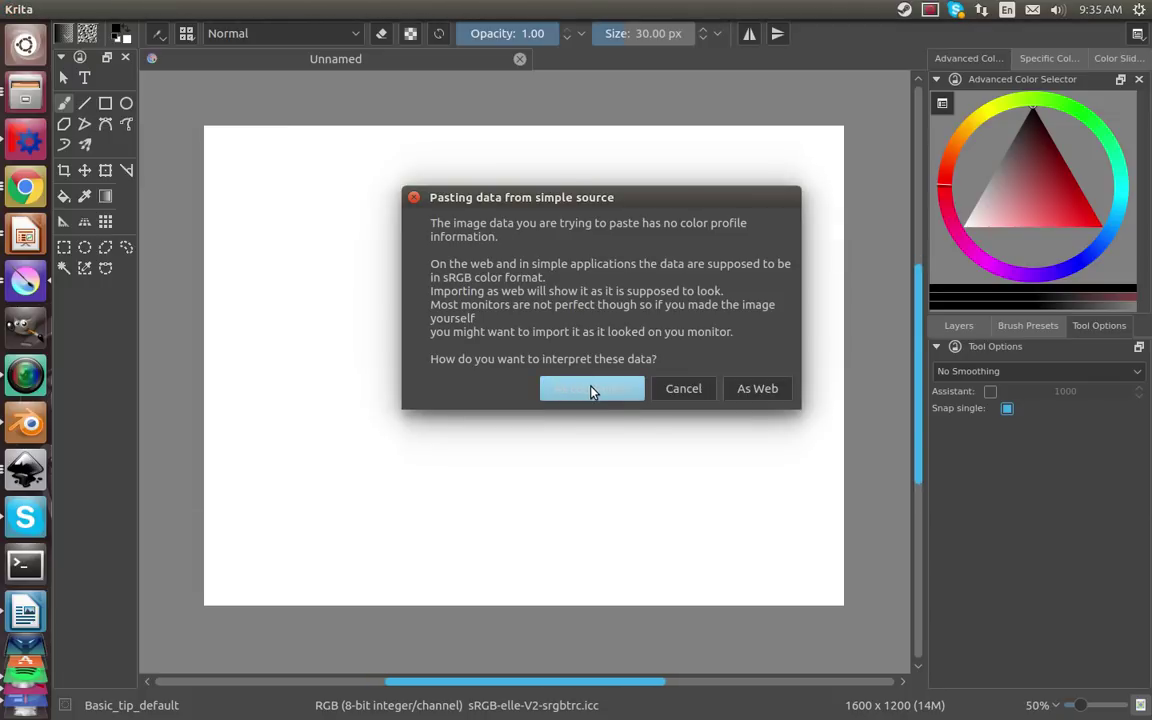
Step: Paste the cat photo 'As on Monitor', switch to eraser mode, and undo a test stroke near the nose
left_click(594, 390)
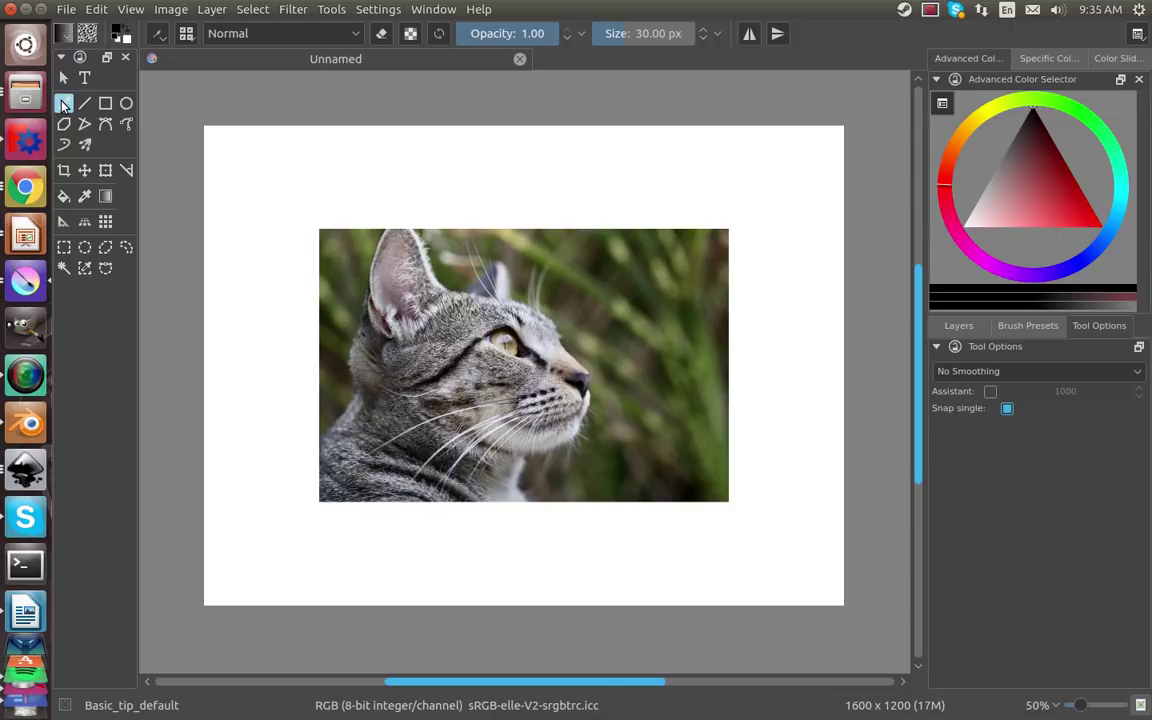
left_click(380, 37)
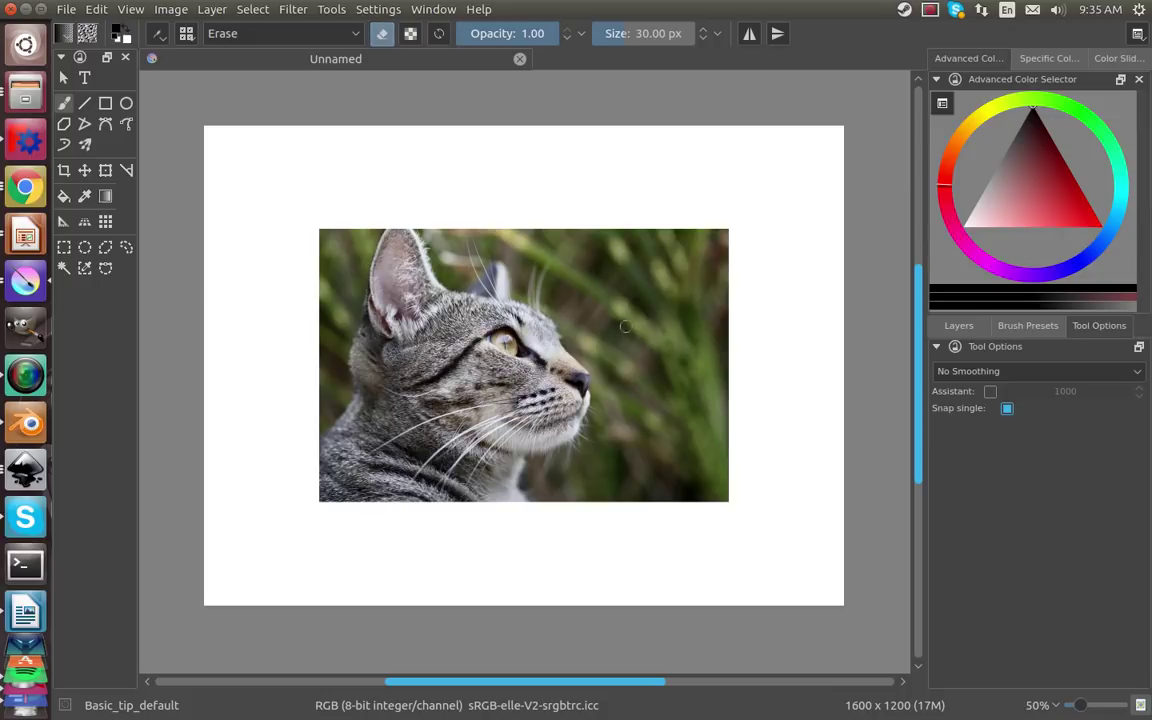
scroll(564, 350, "up", 5)
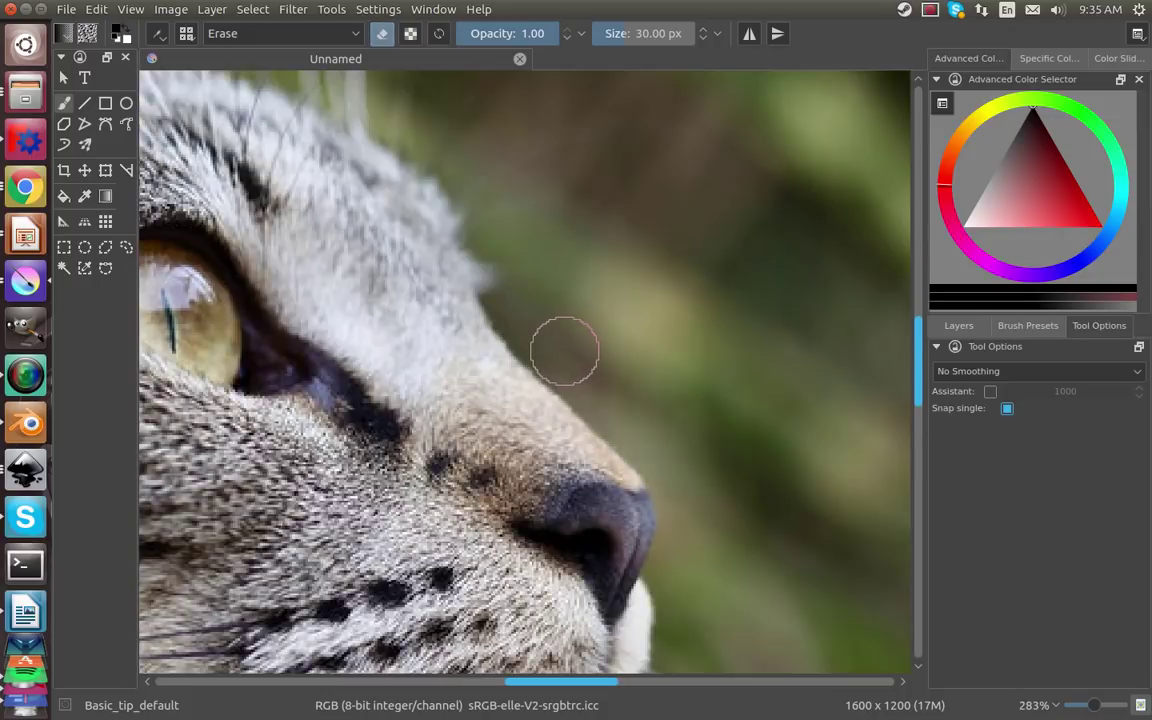
left_click(561, 350)
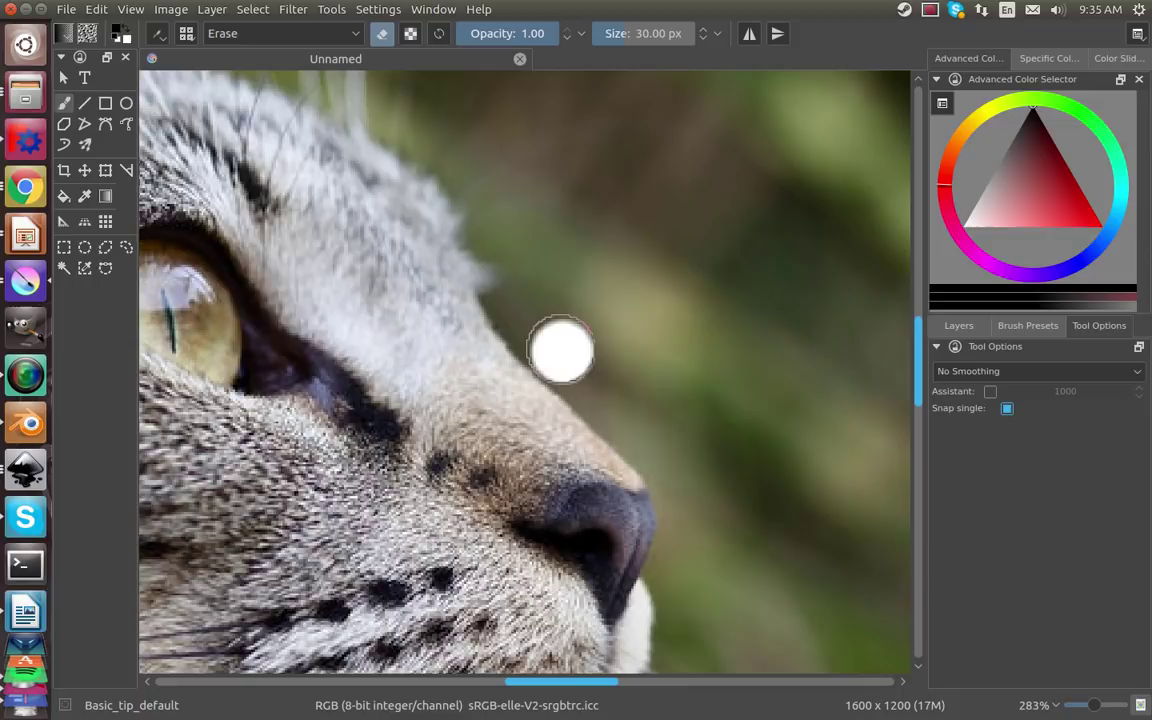
mouse_move(561, 350)
left_mouse_down()
mouse_move(525, 306)
mouse_move(553, 343)
left_mouse_up()
key("minus")
key("minus")
key("minus")
key("minus")
key("minus")
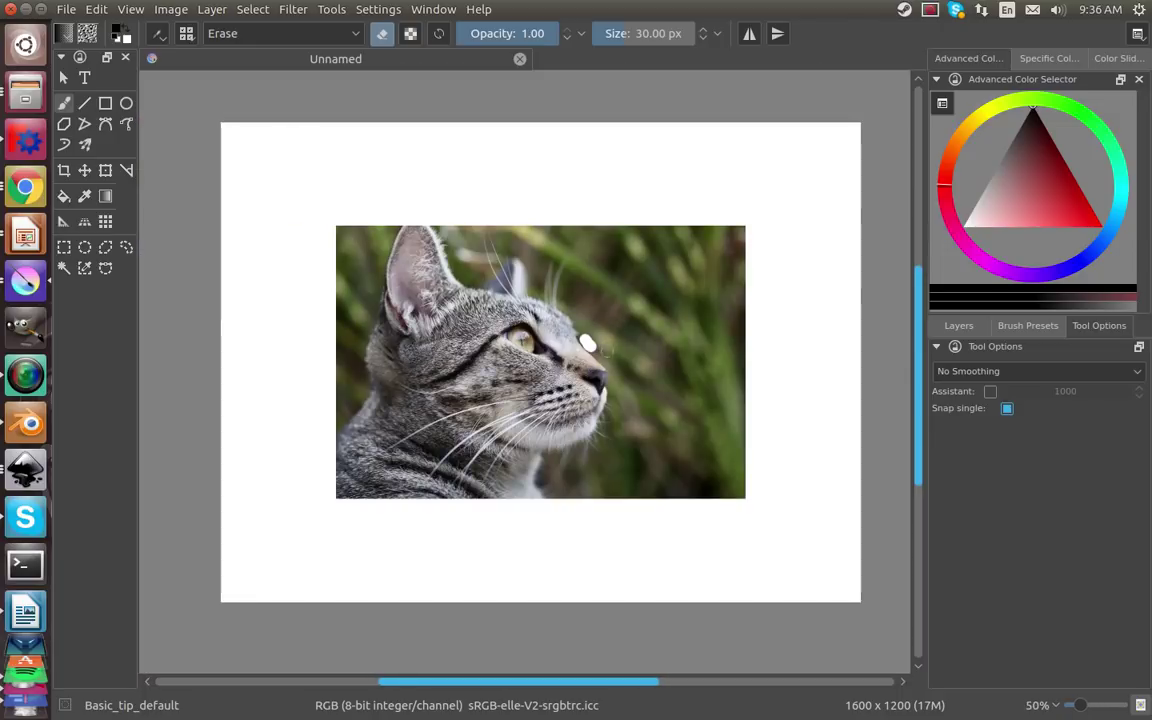
key("ctrl+z")
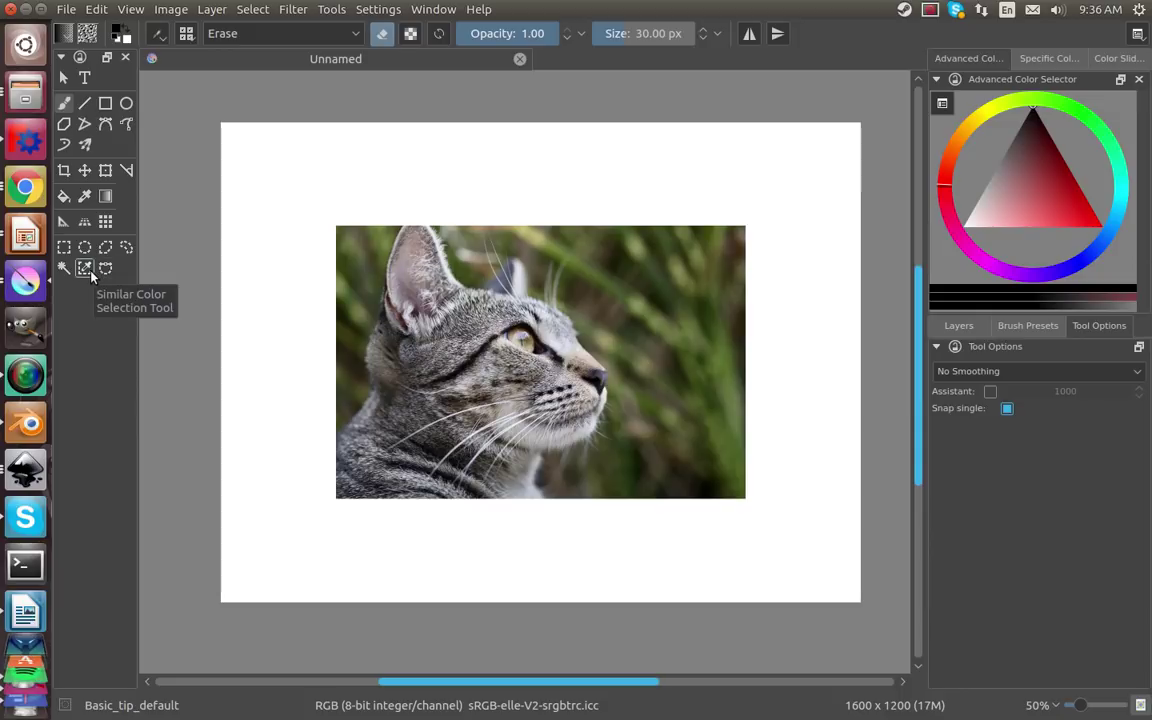
Step: Select the green grass by similar colour and erase it along the top and upper right
left_click(84, 268)
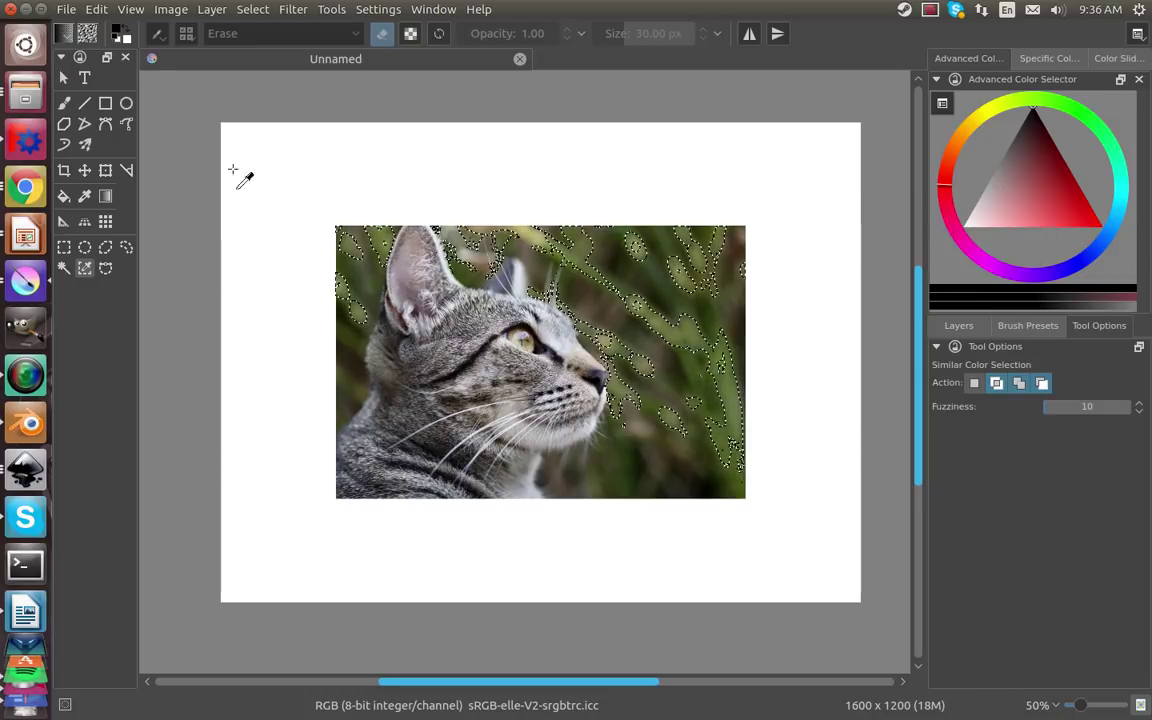
left_click(64, 103)
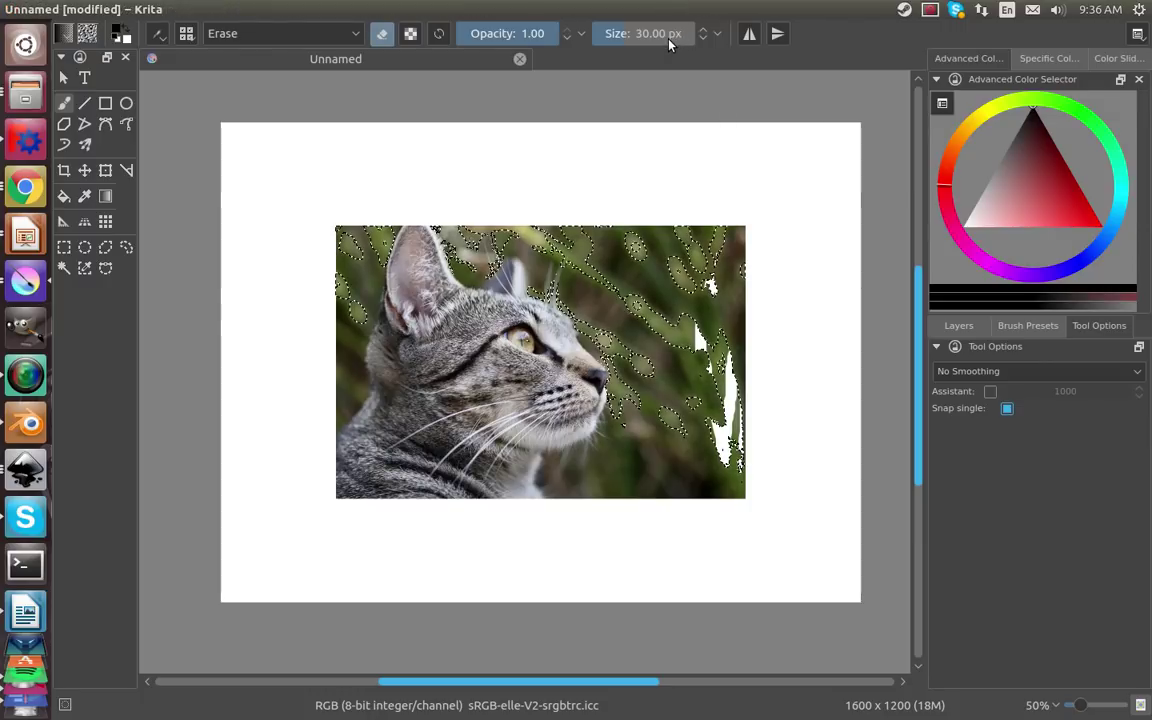
mouse_move(777, 450)
left_mouse_down()
mouse_move(742, 404)
mouse_move(722, 245)
mouse_move(690, 346)
mouse_move(684, 461)
mouse_move(666, 344)
left_mouse_up()
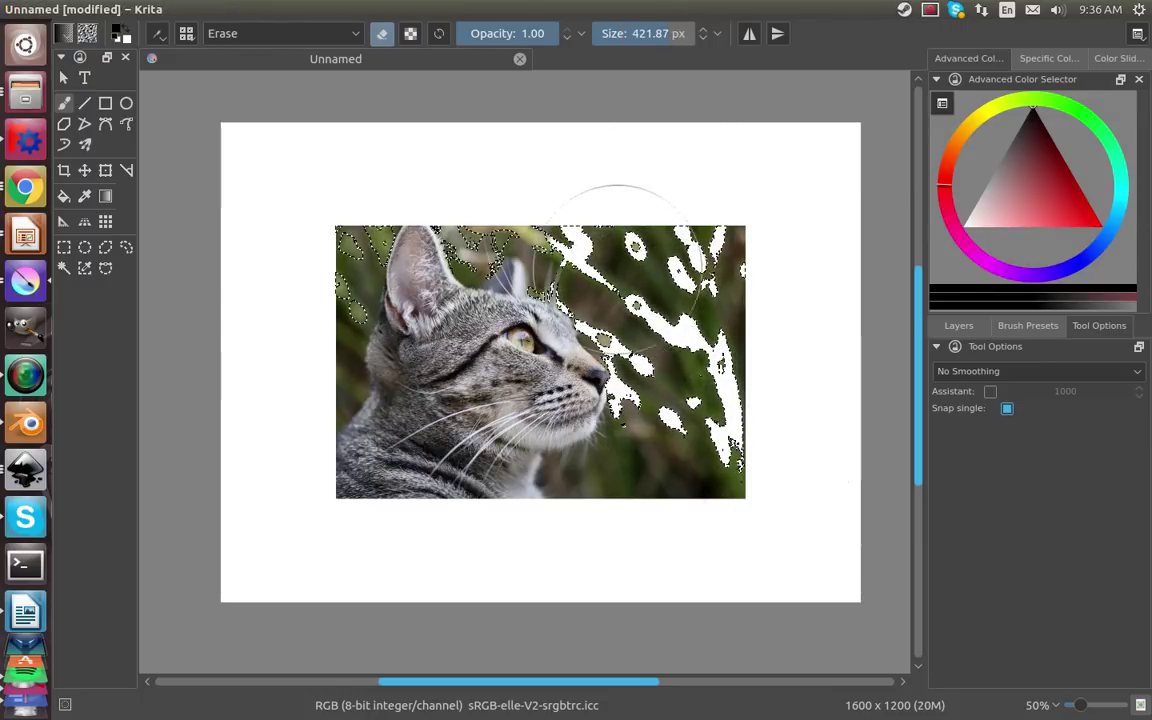
mouse_move(581, 242)
left_mouse_down()
mouse_move(459, 233)
mouse_move(399, 251)
mouse_move(379, 274)
left_mouse_up()
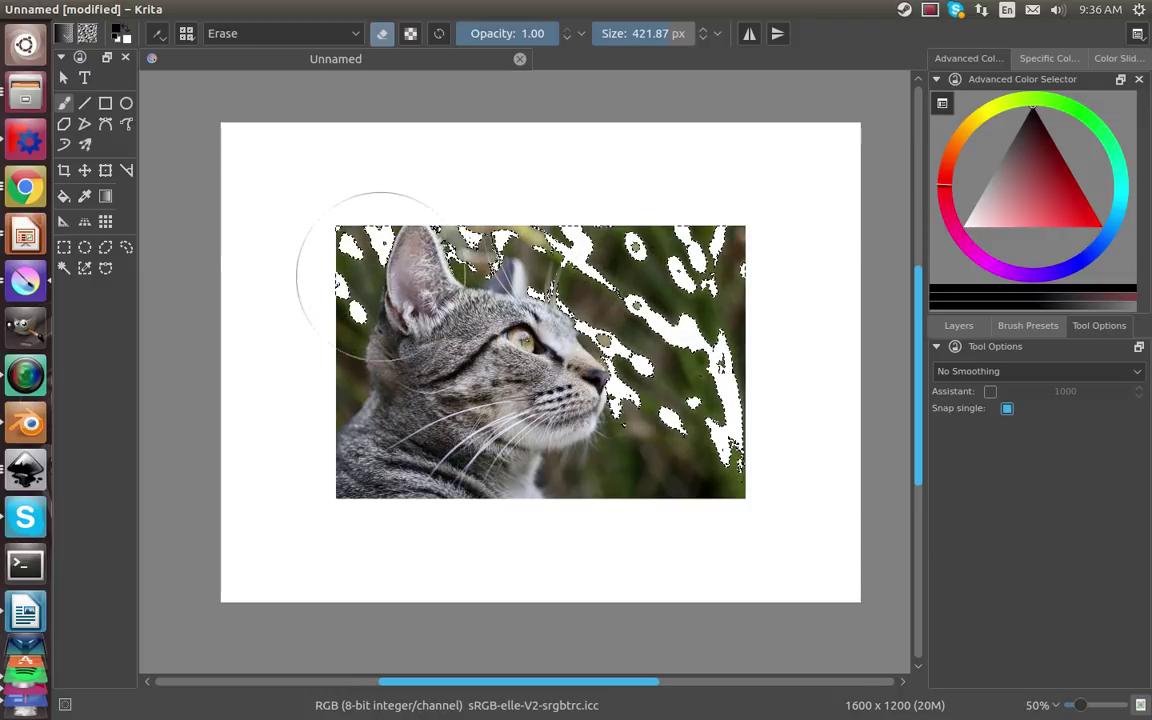
Step: Select the dark green background and erase it along the left edge and right half
left_click(84, 268)
left_click(359, 342)
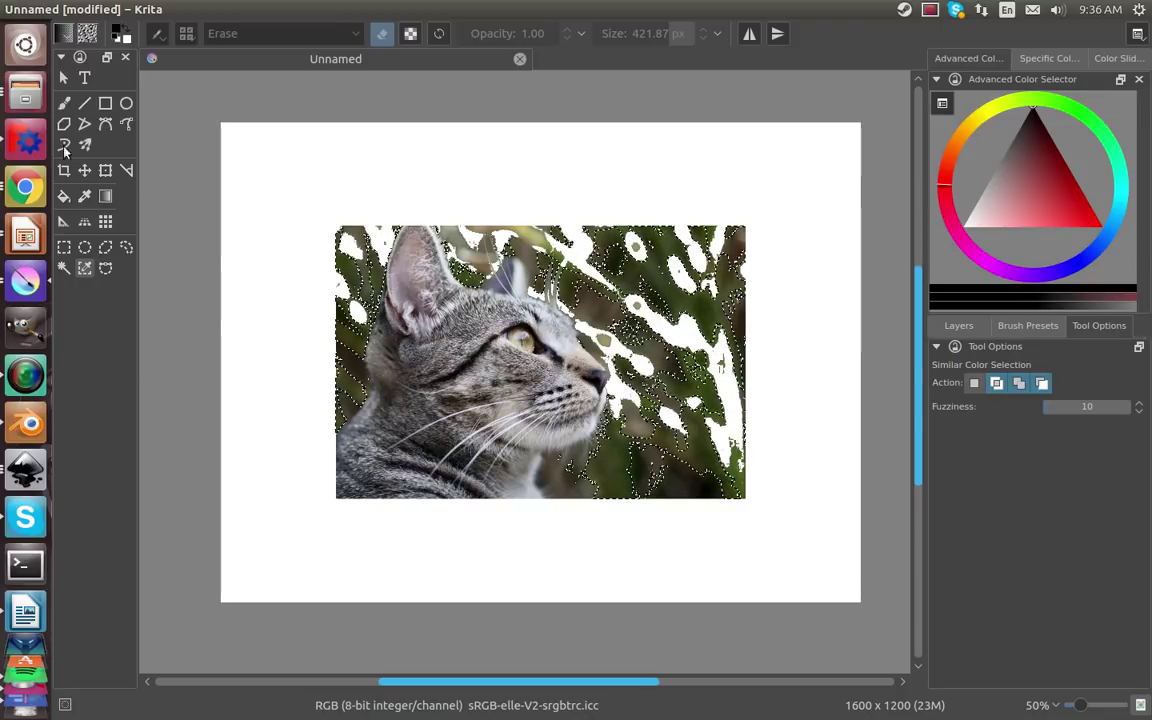
left_click(64, 103)
mouse_move(317, 268)
left_mouse_down()
mouse_move(321, 342)
mouse_move(308, 386)
mouse_move(316, 231)
mouse_move(384, 187)
left_mouse_up()
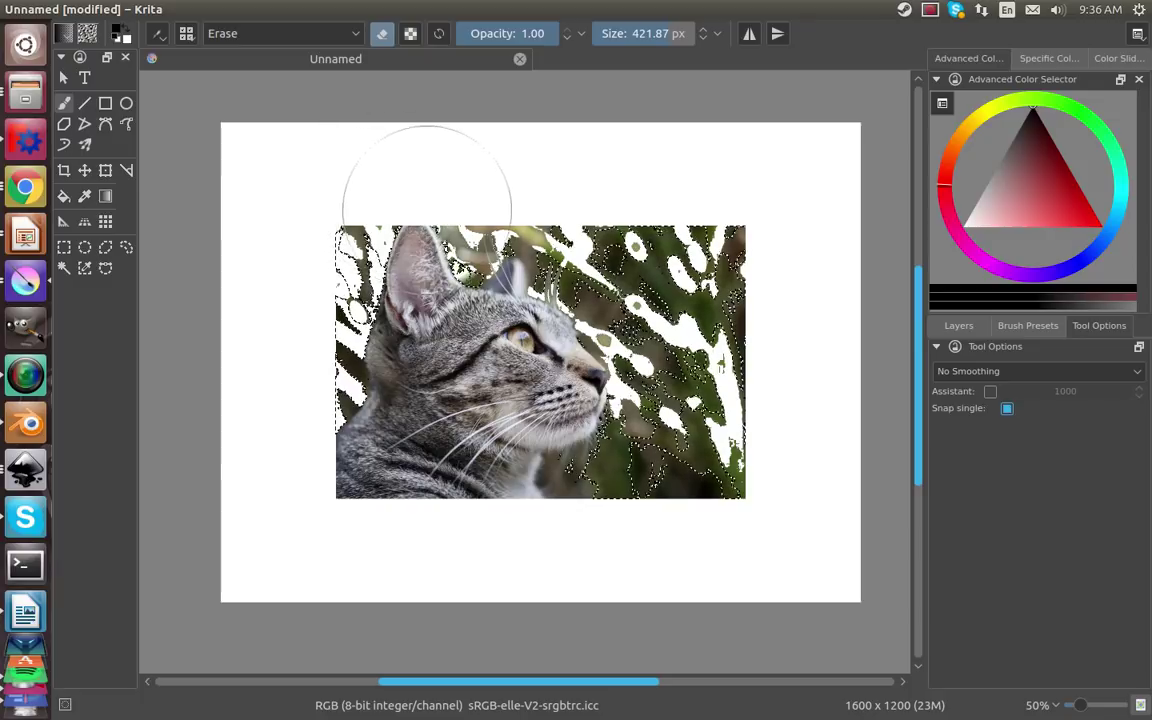
mouse_move(558, 235)
left_mouse_down()
mouse_move(606, 257)
mouse_move(668, 323)
mouse_move(675, 362)
mouse_move(673, 435)
mouse_move(575, 458)
mouse_move(560, 475)
mouse_move(651, 500)
mouse_move(770, 460)
mouse_move(740, 193)
left_mouse_up()
Step: Reselect the remaining green foliage and erase the specks near the right edge
left_click(84, 268)
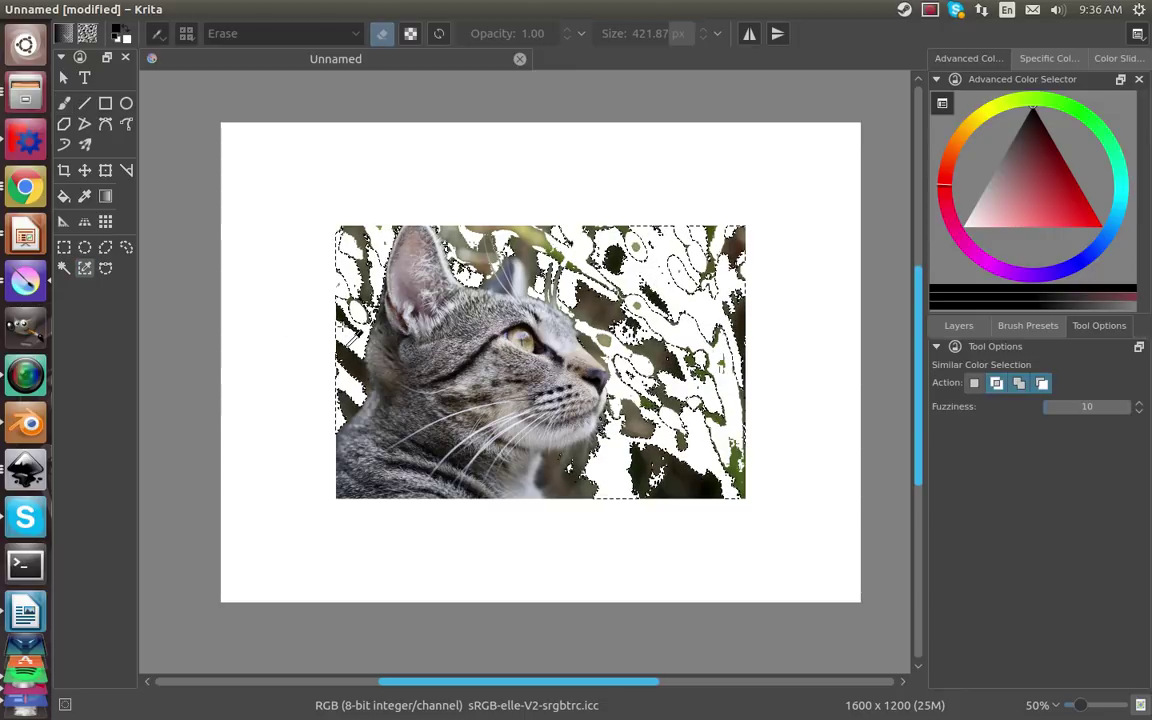
left_click(529, 236)
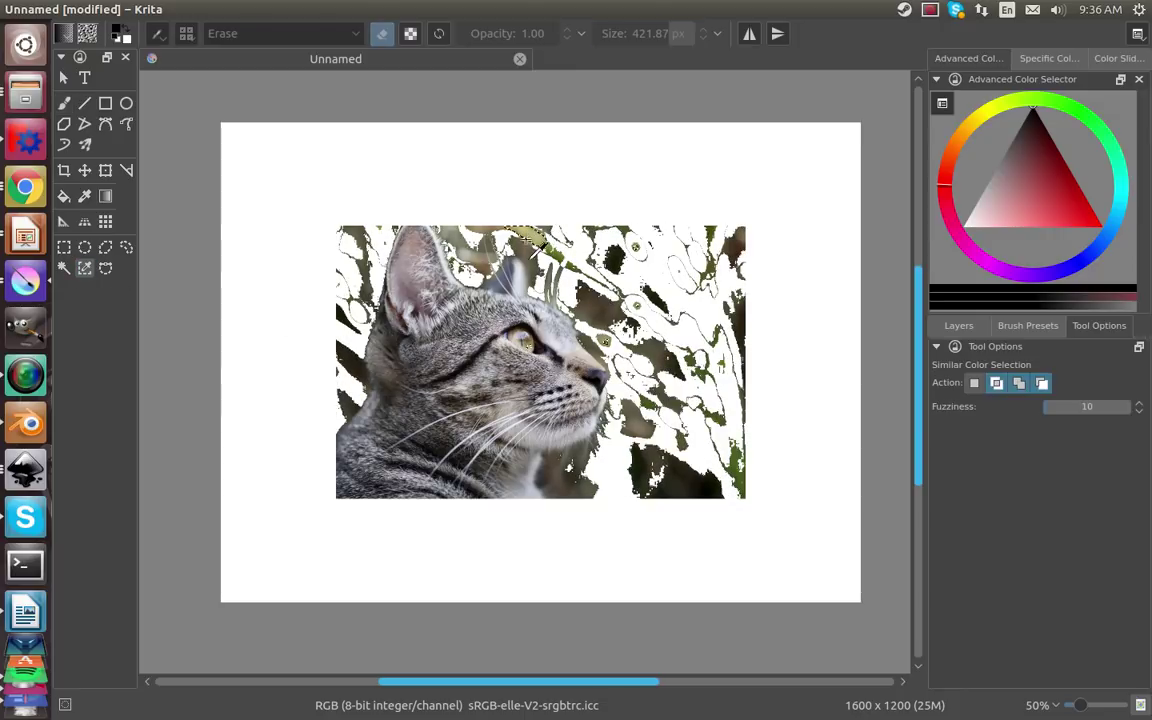
left_click(64, 103)
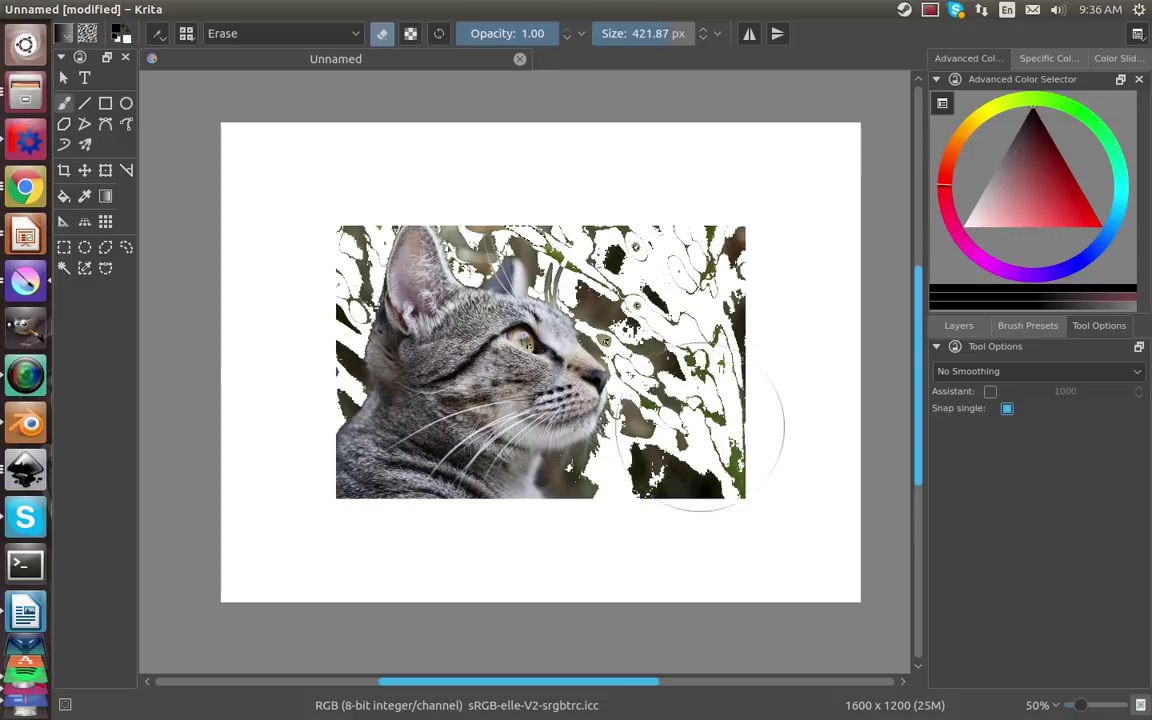
left_click(84, 268)
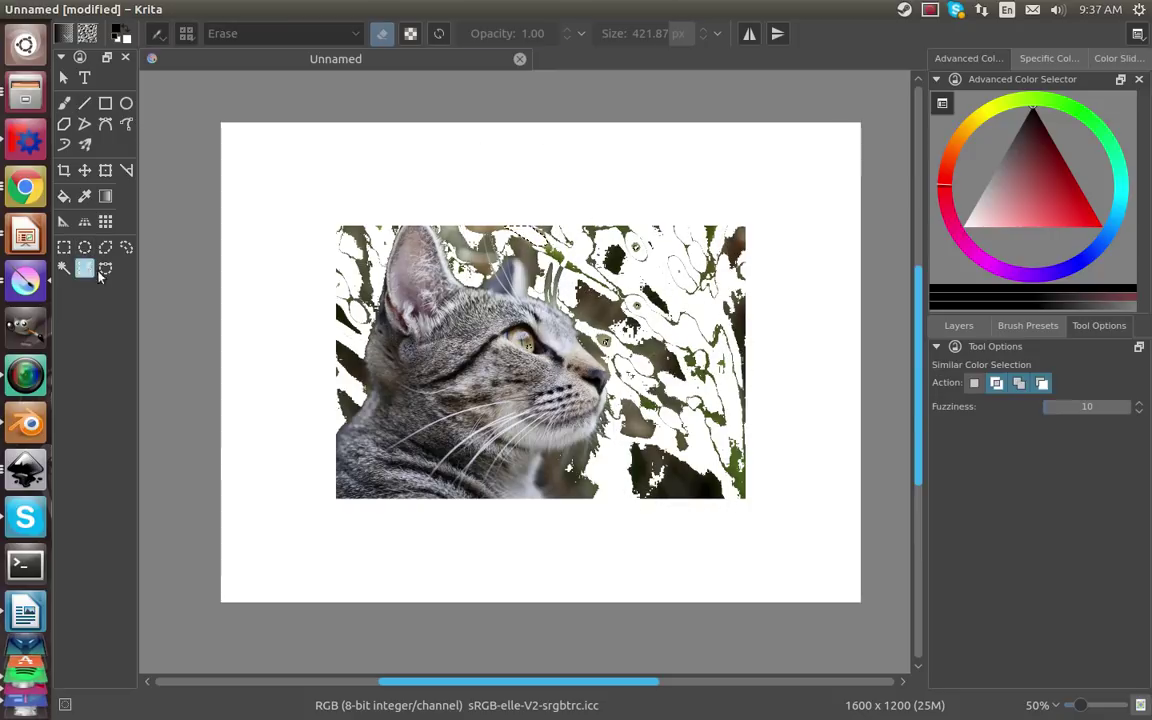
left_click(707, 487)
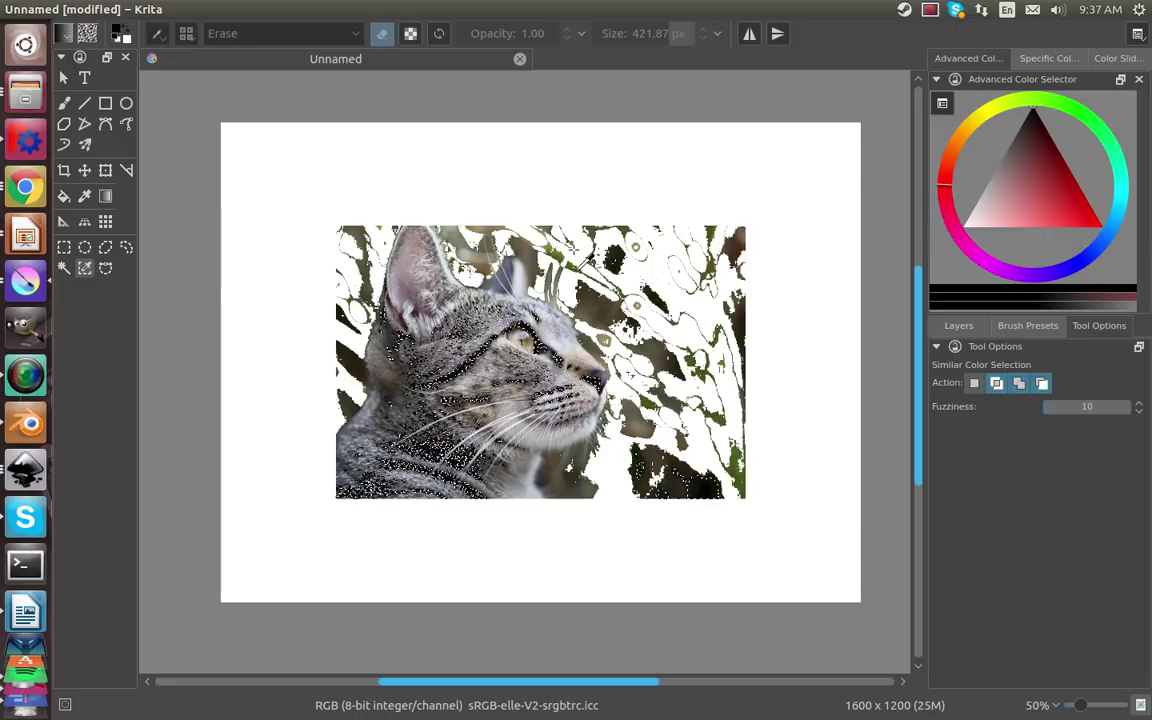
left_click(572, 262)
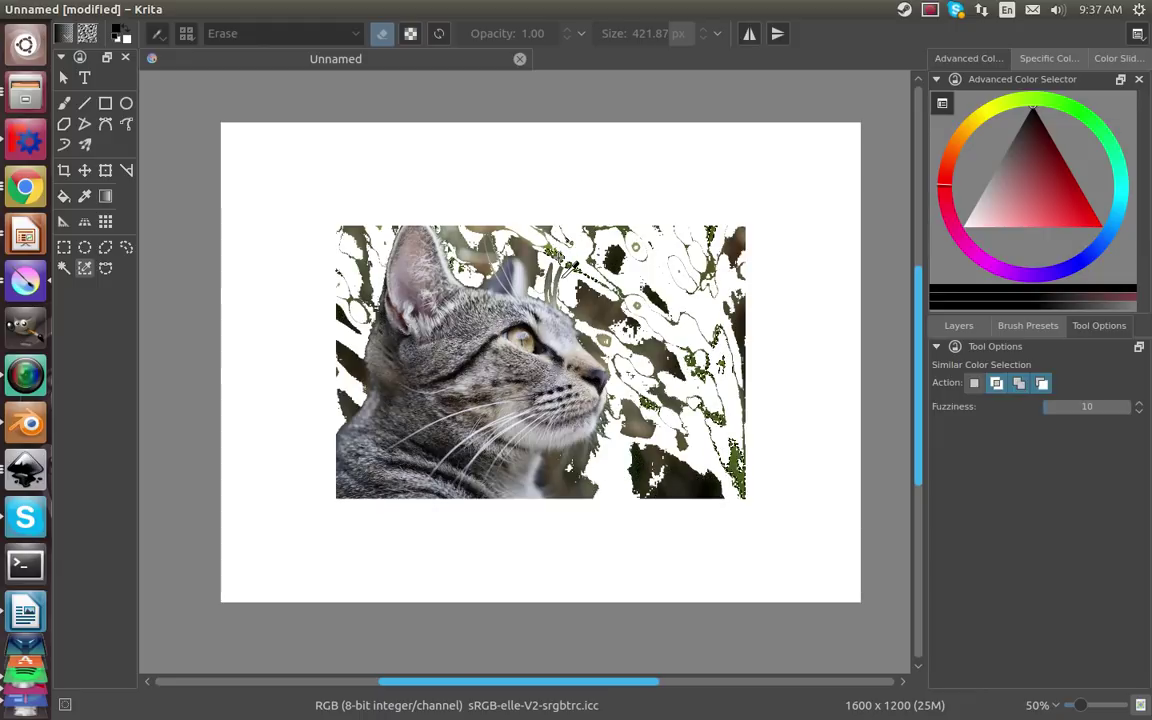
left_click(64, 103)
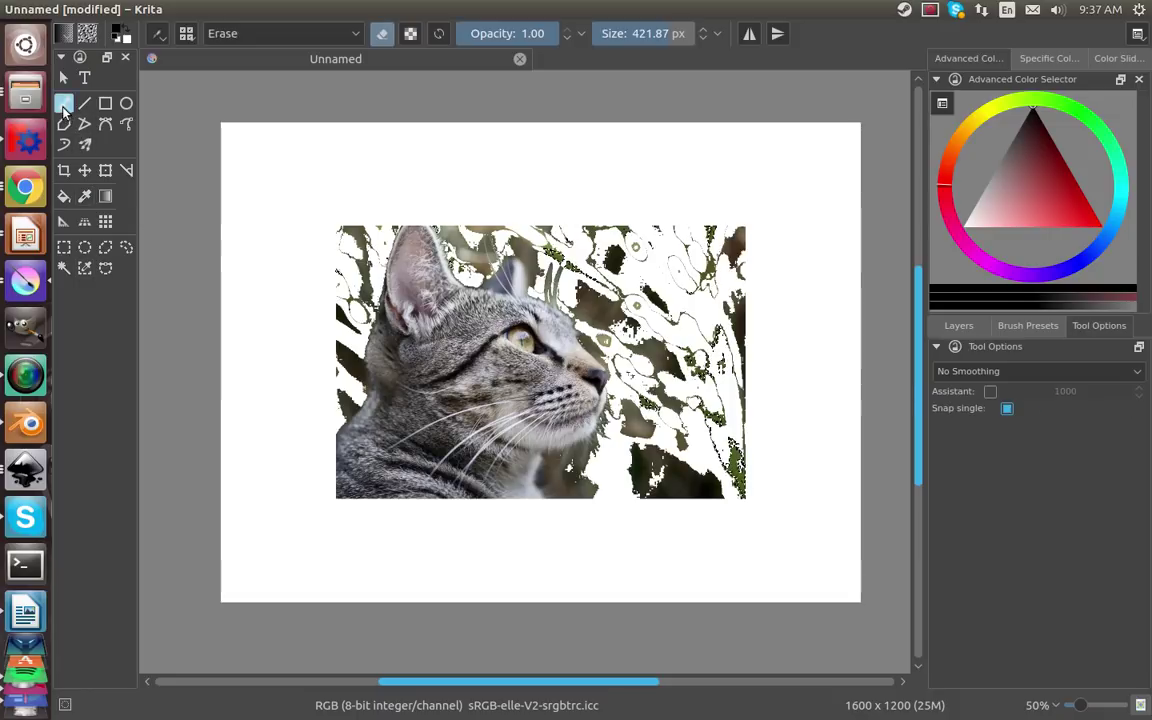
mouse_move(676, 270)
left_mouse_down()
mouse_move(719, 346)
mouse_move(745, 499)
mouse_move(696, 227)
mouse_move(704, 424)
mouse_move(690, 295)
left_mouse_up()
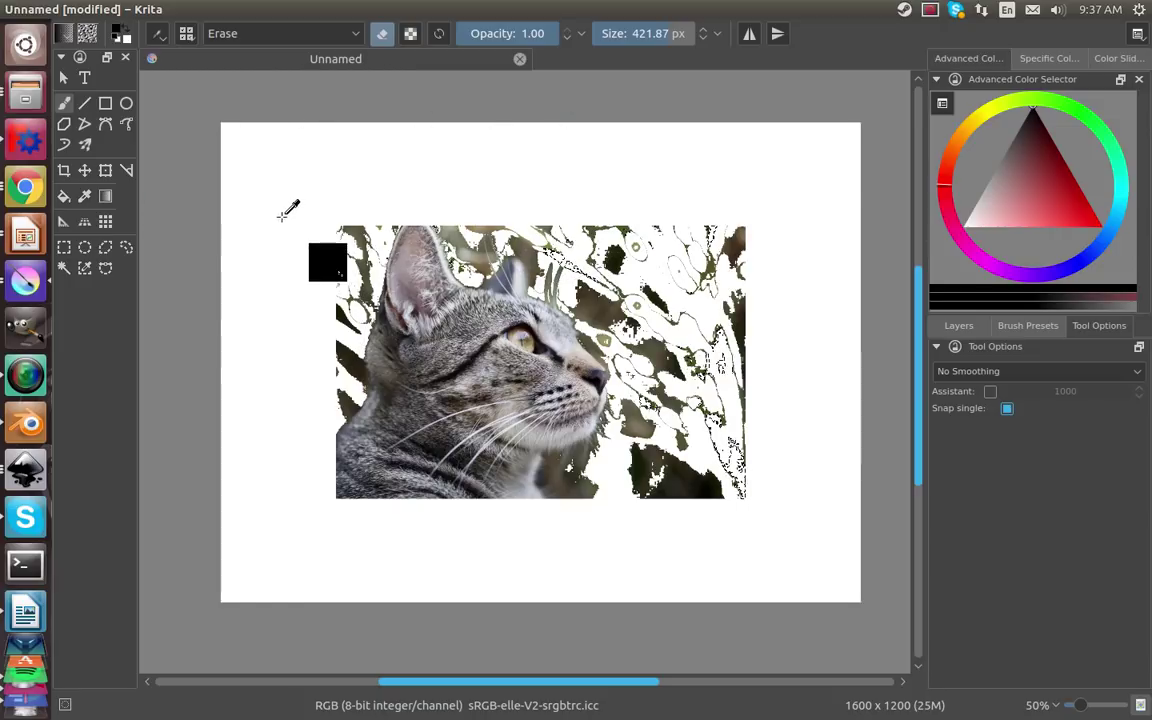
Step: Select the whole canvas and wipe most of the photo's right side to white
key("ctrl+a")
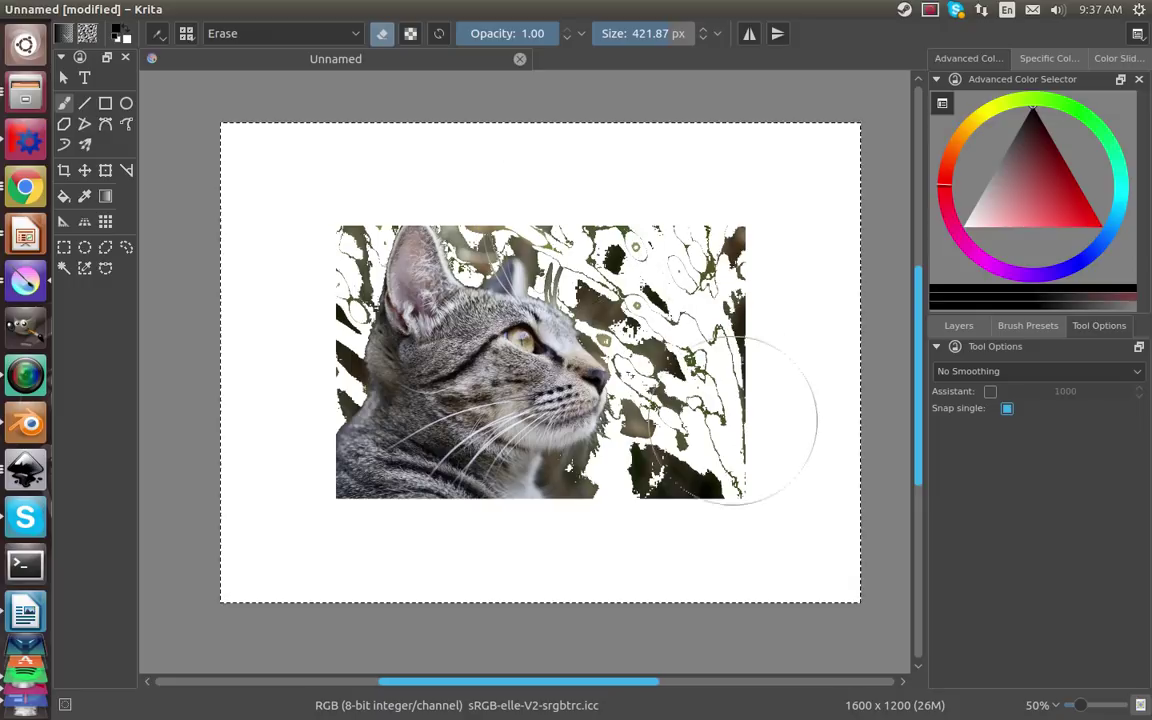
left_click(710, 474)
mouse_move(710, 474)
left_mouse_down()
mouse_move(736, 352)
mouse_move(723, 280)
mouse_move(616, 179)
mouse_move(580, 164)
mouse_move(531, 157)
mouse_move(511, 175)
mouse_move(498, 160)
mouse_move(374, 145)
mouse_move(352, 178)
mouse_move(298, 188)
mouse_move(250, 353)
left_mouse_up()
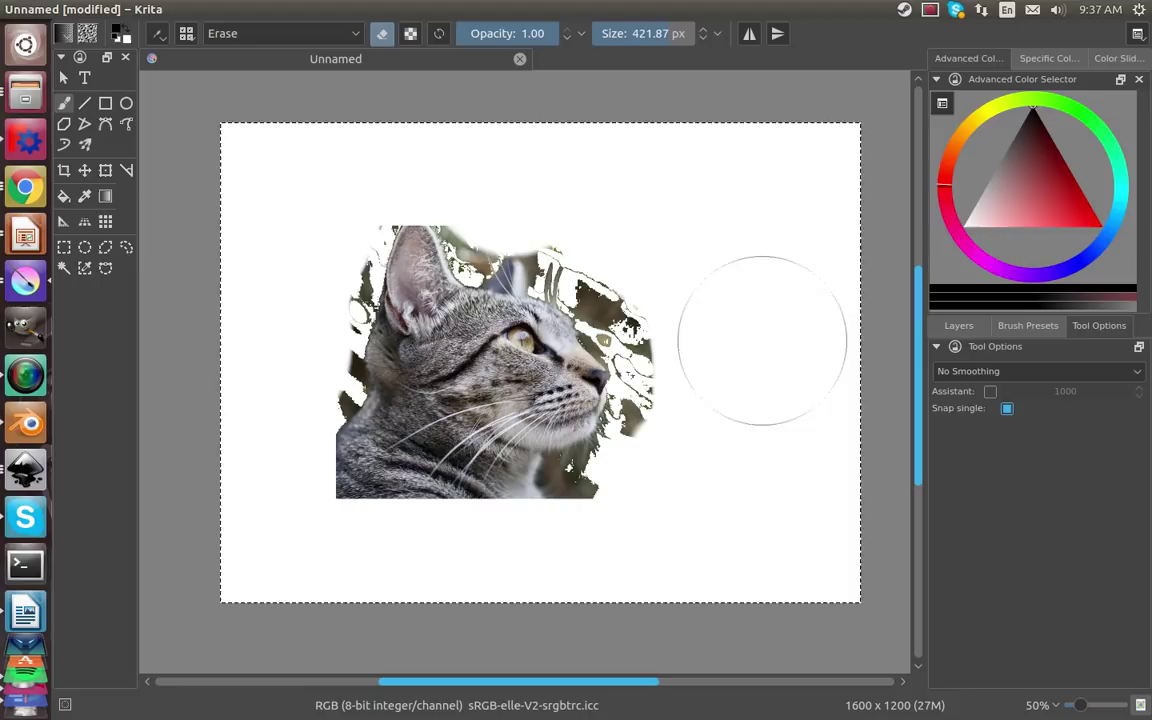
mouse_move(709, 373)
left_mouse_down()
mouse_move(695, 309)
mouse_move(659, 290)
mouse_move(656, 253)
left_mouse_up()
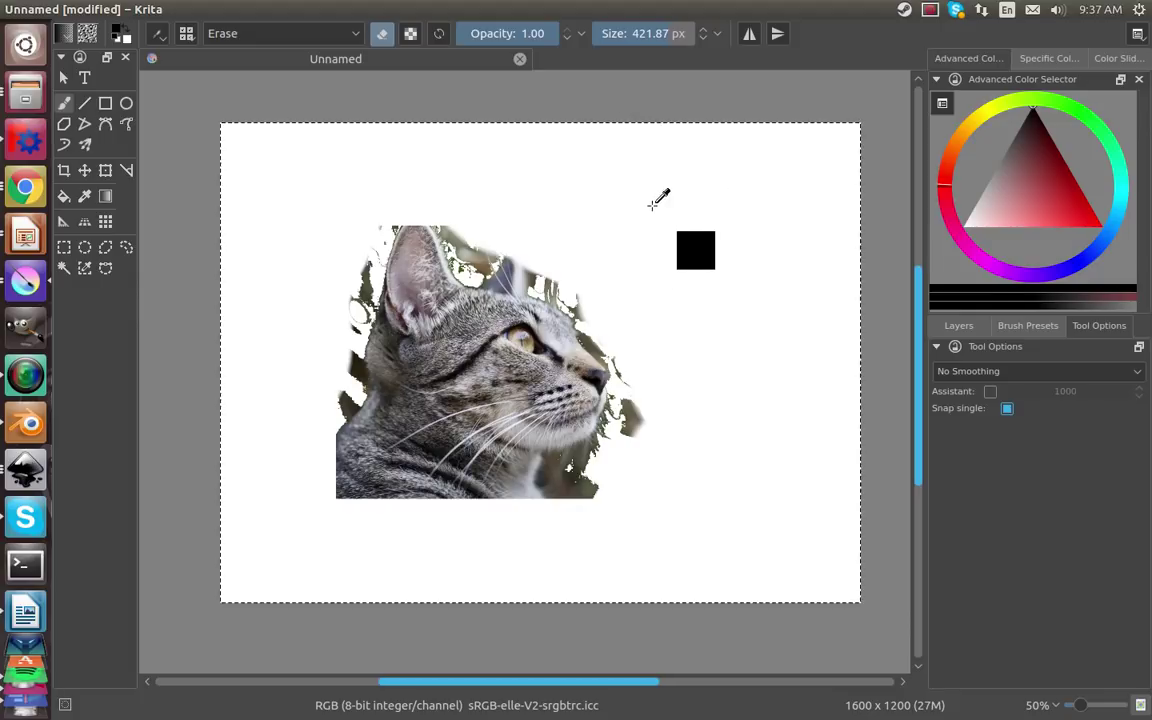
key("ctrl+z")
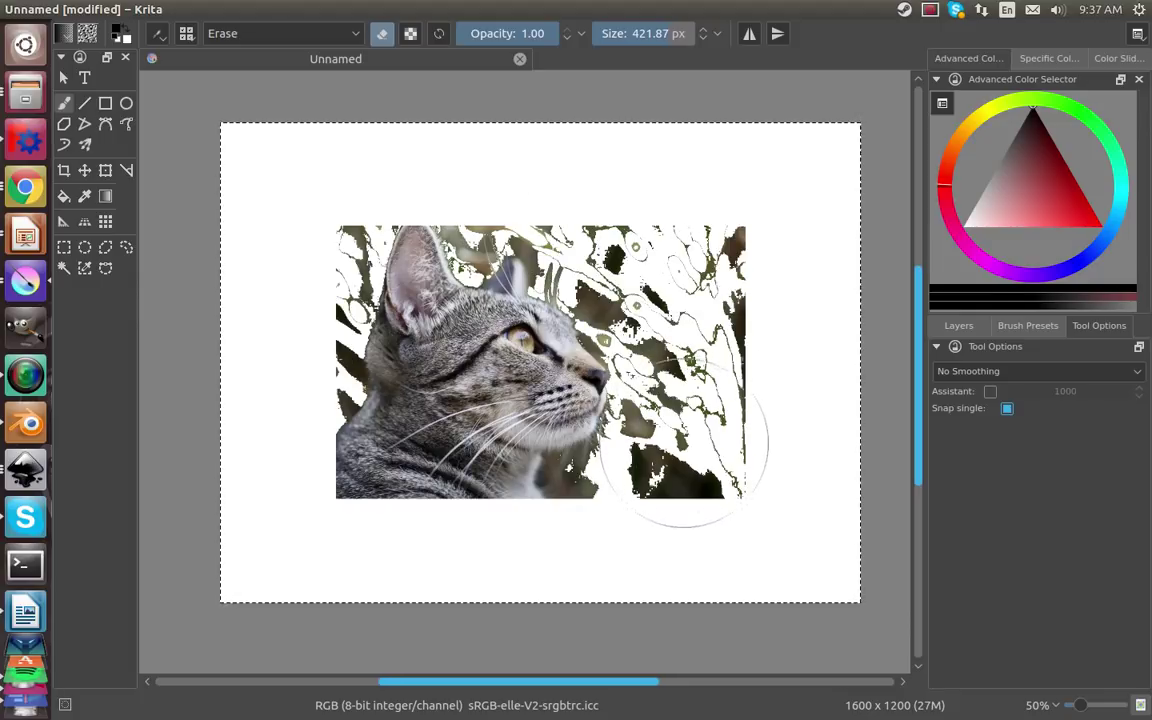
mouse_move(665, 520)
left_mouse_down()
mouse_move(724, 511)
mouse_move(757, 440)
mouse_move(763, 339)
mouse_move(733, 284)
mouse_move(684, 295)
left_mouse_up()
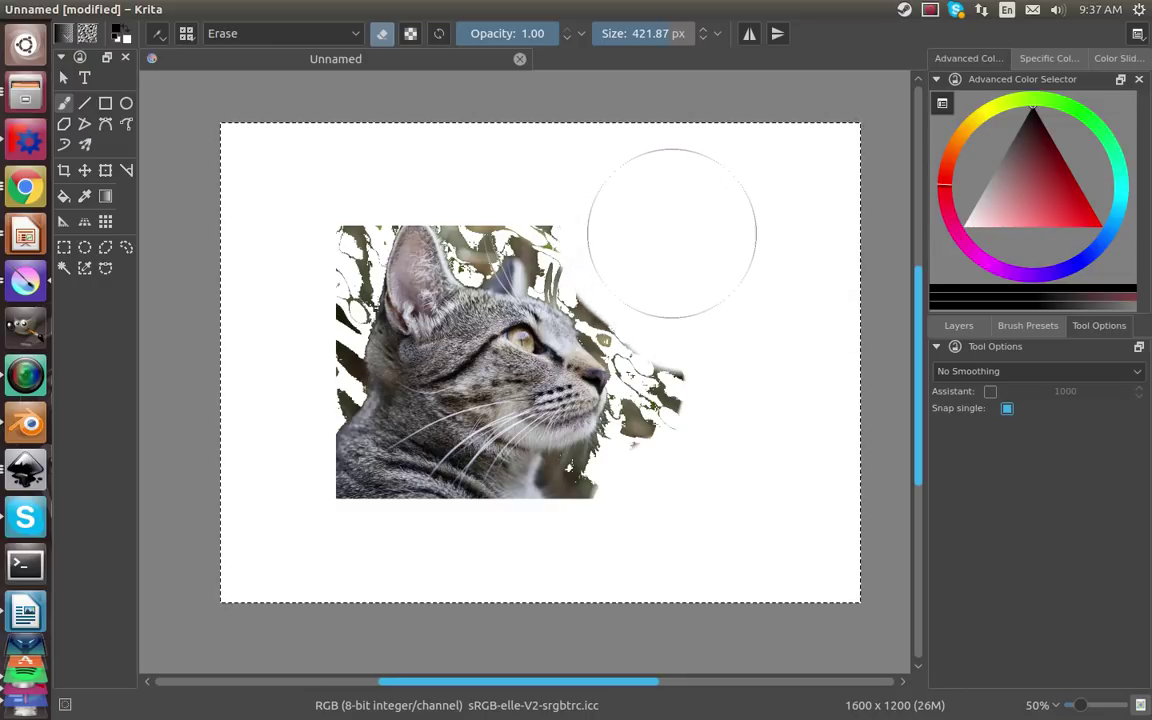
Step: Erase the debris right of the cat's face, along its left edge and near its chin
mouse_move(648, 270)
left_mouse_down()
mouse_move(694, 399)
mouse_move(720, 406)
mouse_move(692, 478)
mouse_move(648, 533)
left_mouse_up()
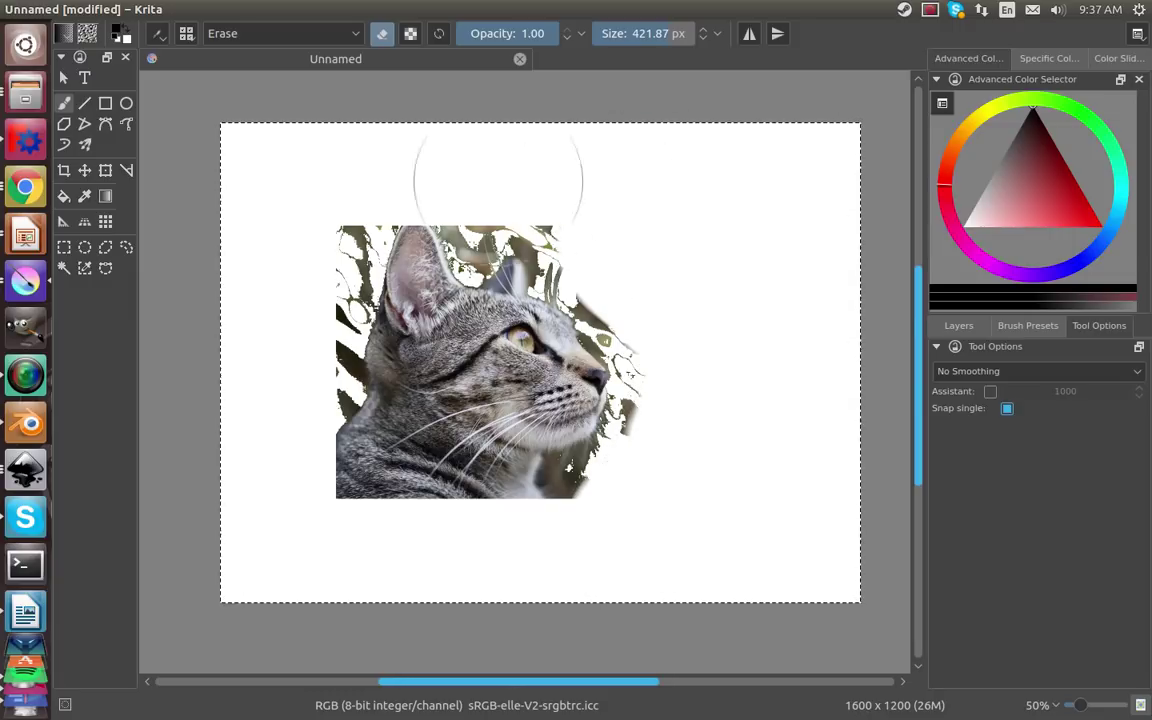
left_click_drag(285, 208, 272, 362)
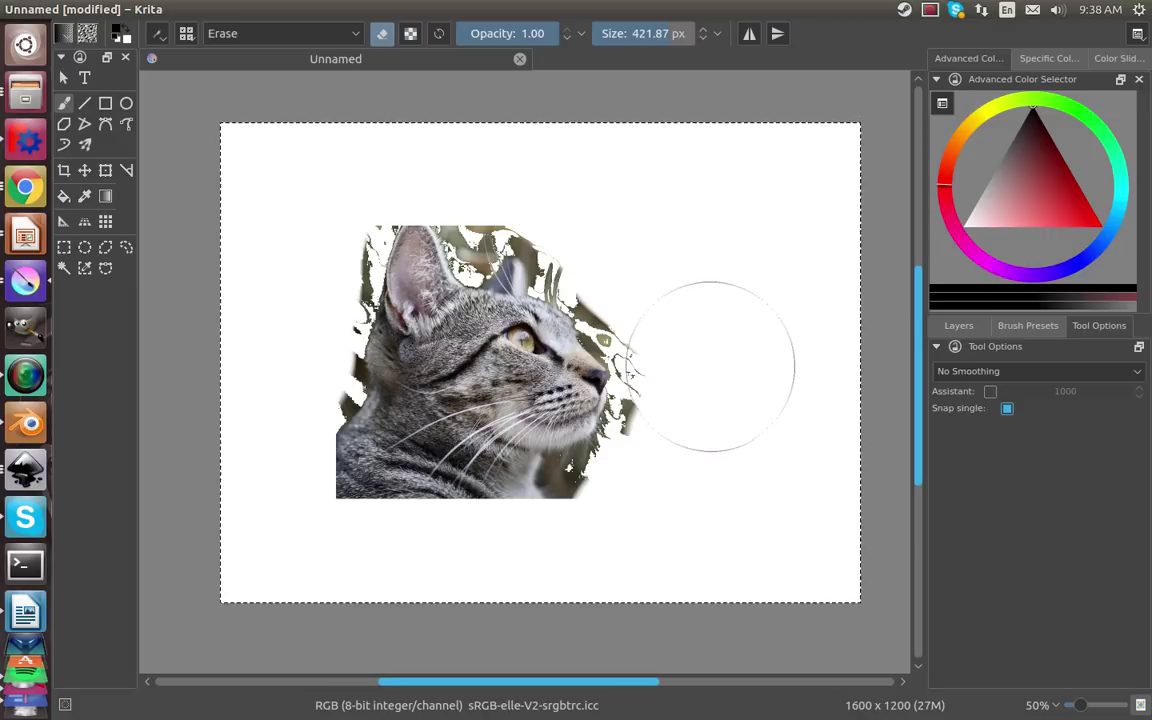
mouse_move(706, 366)
left_mouse_down()
mouse_move(689, 298)
mouse_move(699, 195)
mouse_move(700, 229)
left_mouse_up()
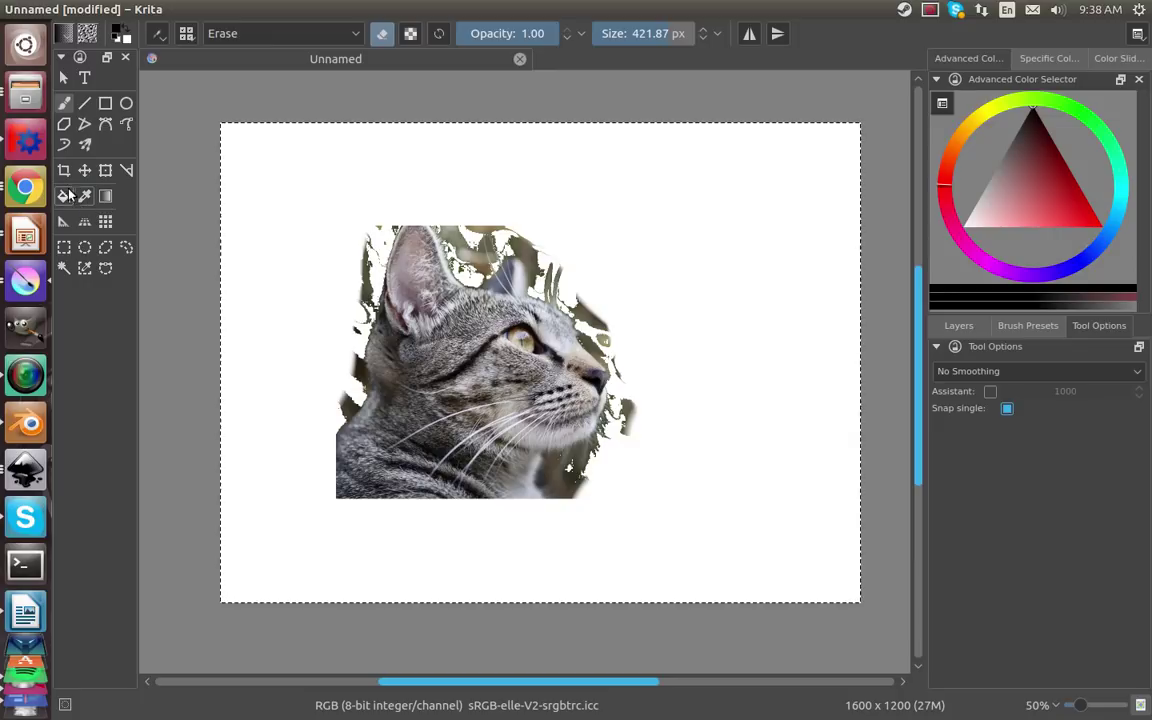
Step: Shrink the eraser to 52.73 px and erase a curved stroke of background below the chin
left_click(84, 268)
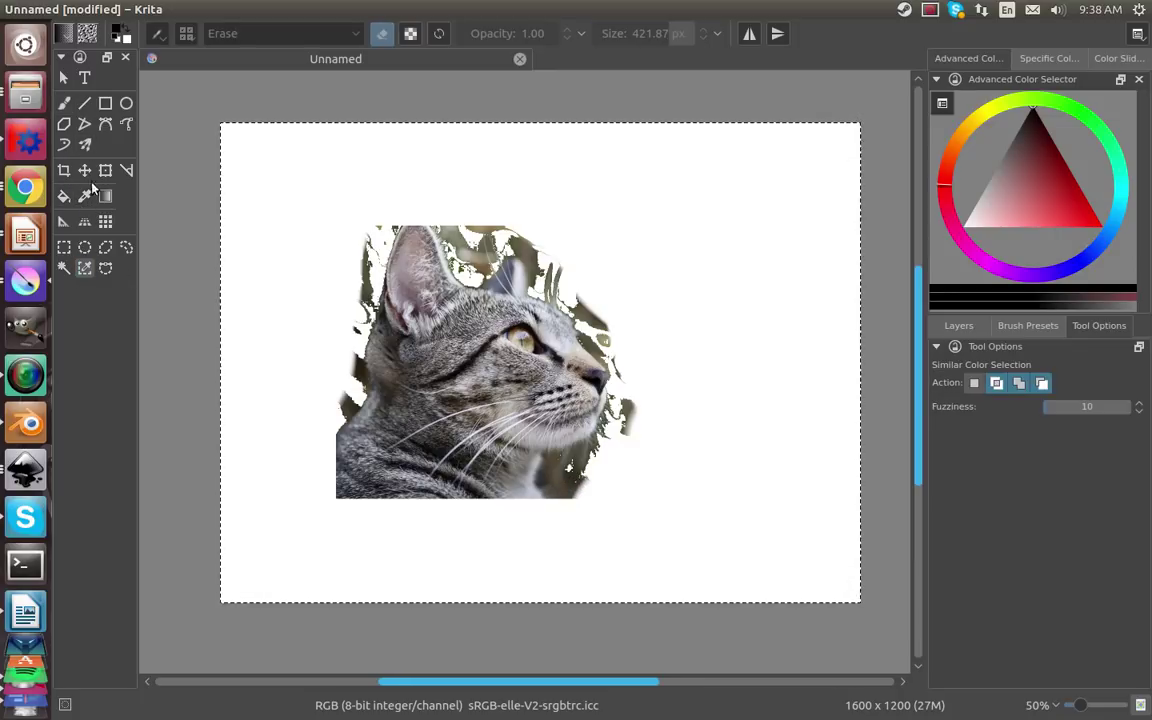
left_click(64, 104)
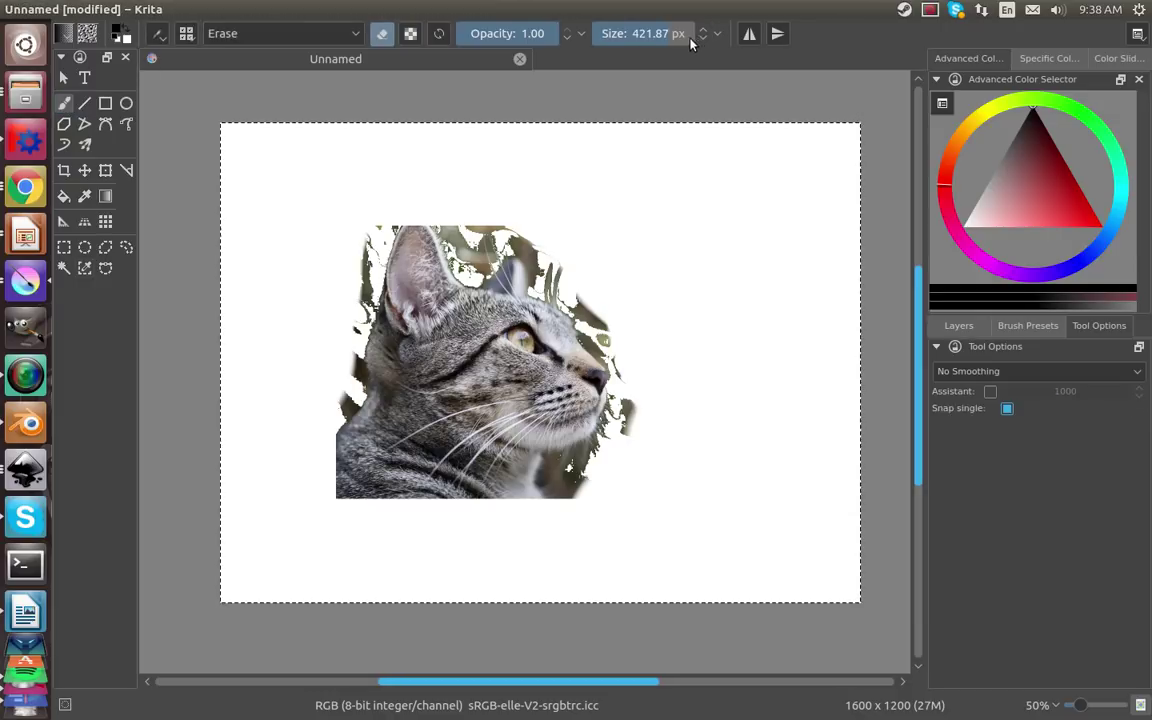
left_click(635, 38)
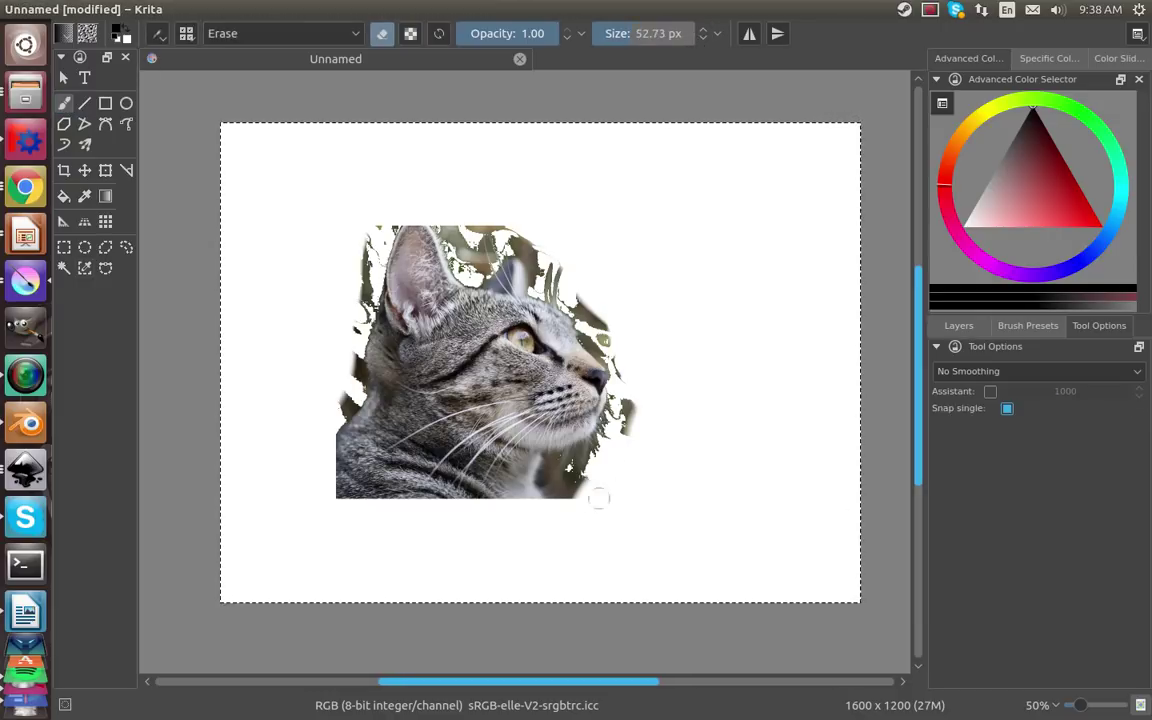
scroll(578, 488, "up", 4)
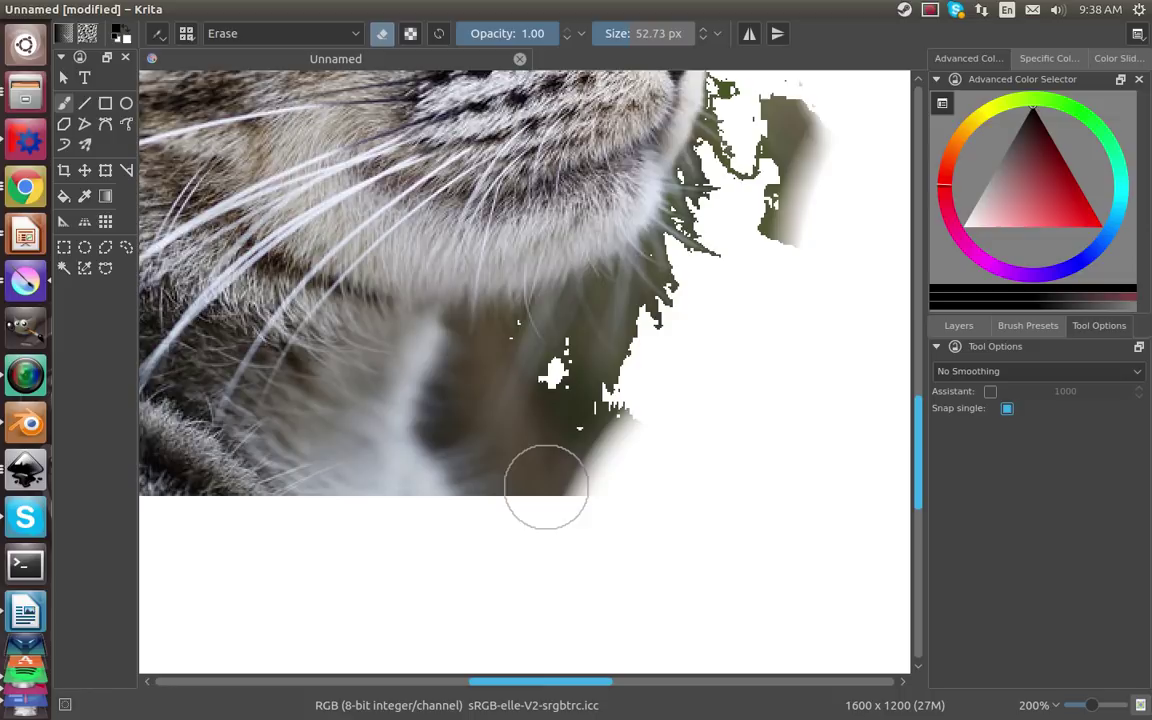
left_click(531, 493)
mouse_move(531, 493)
left_mouse_down()
mouse_move(483, 430)
mouse_move(484, 376)
mouse_move(500, 354)
mouse_move(612, 339)
mouse_move(632, 320)
mouse_move(583, 331)
mouse_move(683, 279)
mouse_move(775, 148)
mouse_move(770, 101)
mouse_move(791, 89)
mouse_move(804, 104)
mouse_move(783, 200)
mouse_move(570, 493)
mouse_move(525, 480)
mouse_move(535, 387)
mouse_move(573, 394)
mouse_move(601, 355)
mouse_move(569, 424)
mouse_move(653, 370)
left_mouse_up()
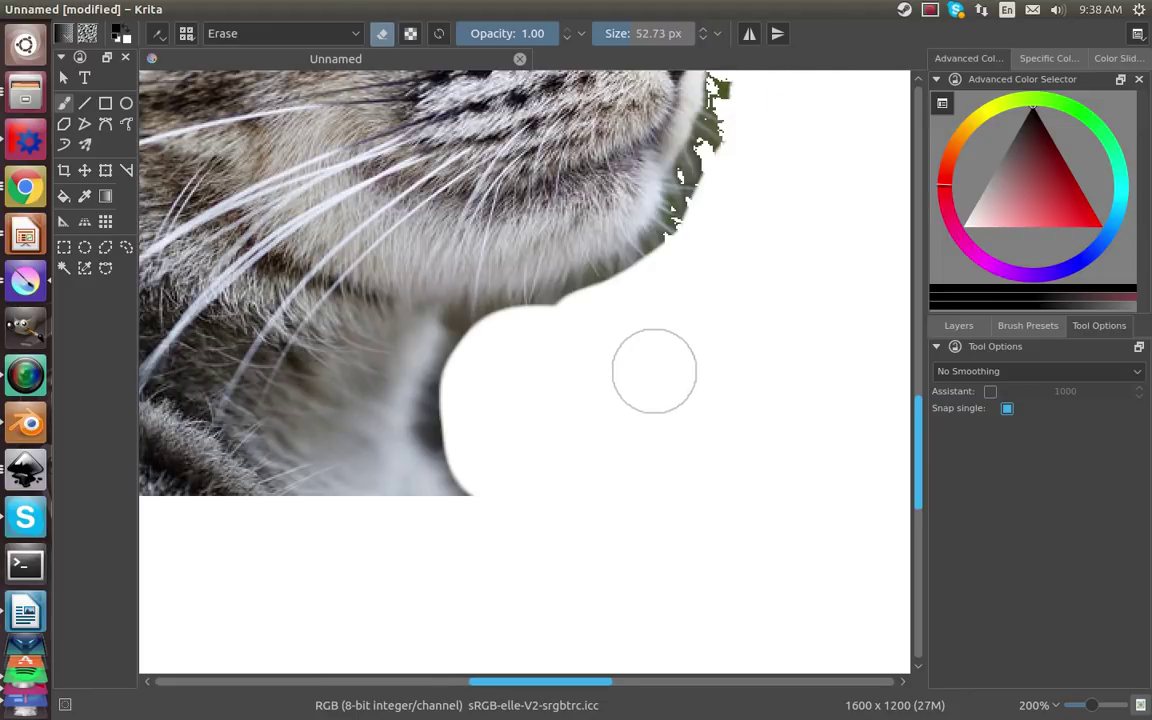
Step: At 100% zoom, erase the background in front of the face, along the forehead and above the head
key("minus")
key("minus")
key("minus")
key("minus")
key("minus")
key("plus")
key("plus")
key("plus")
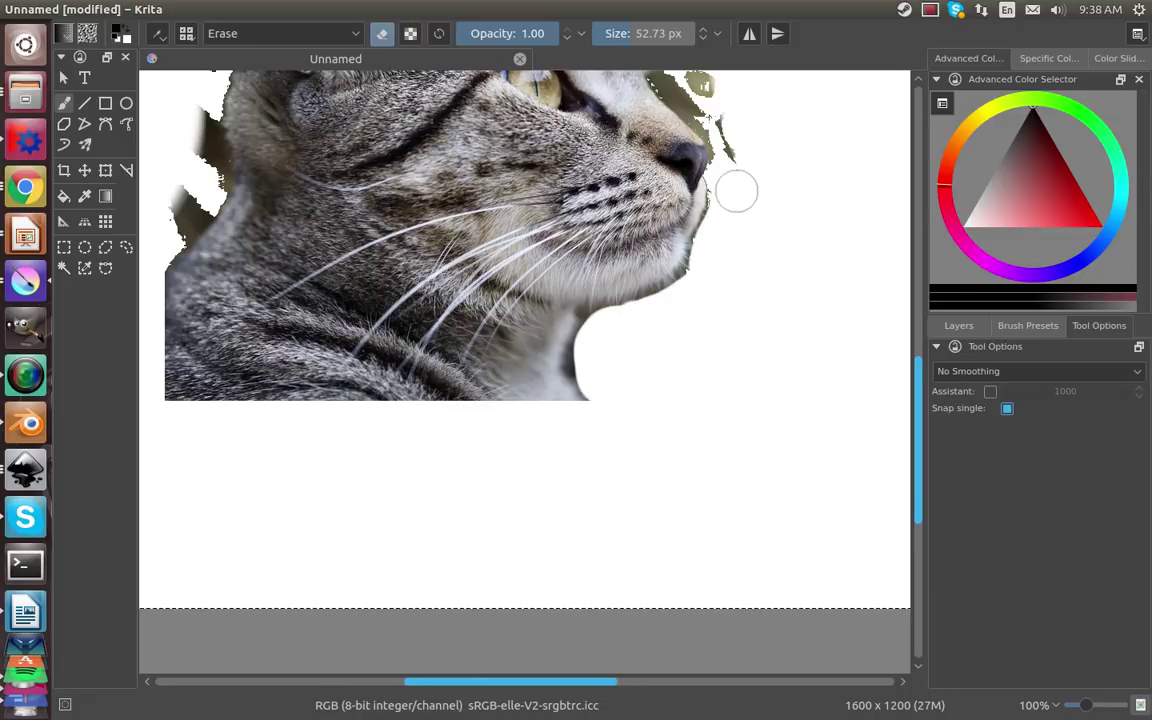
mouse_move(735, 187)
left_mouse_down()
mouse_move(735, 442)
mouse_move(730, 375)
mouse_move(722, 403)
left_mouse_up()
key("ctrl+z")
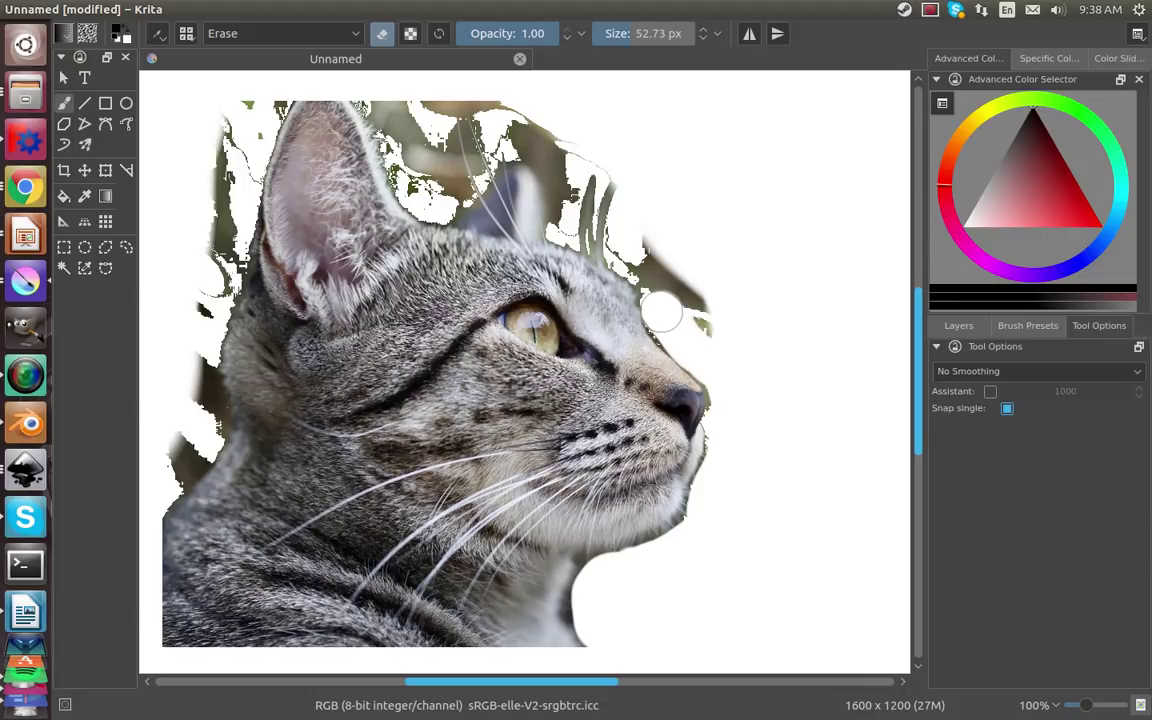
mouse_move(661, 313)
left_mouse_down()
mouse_move(668, 273)
mouse_move(707, 340)
left_mouse_up()
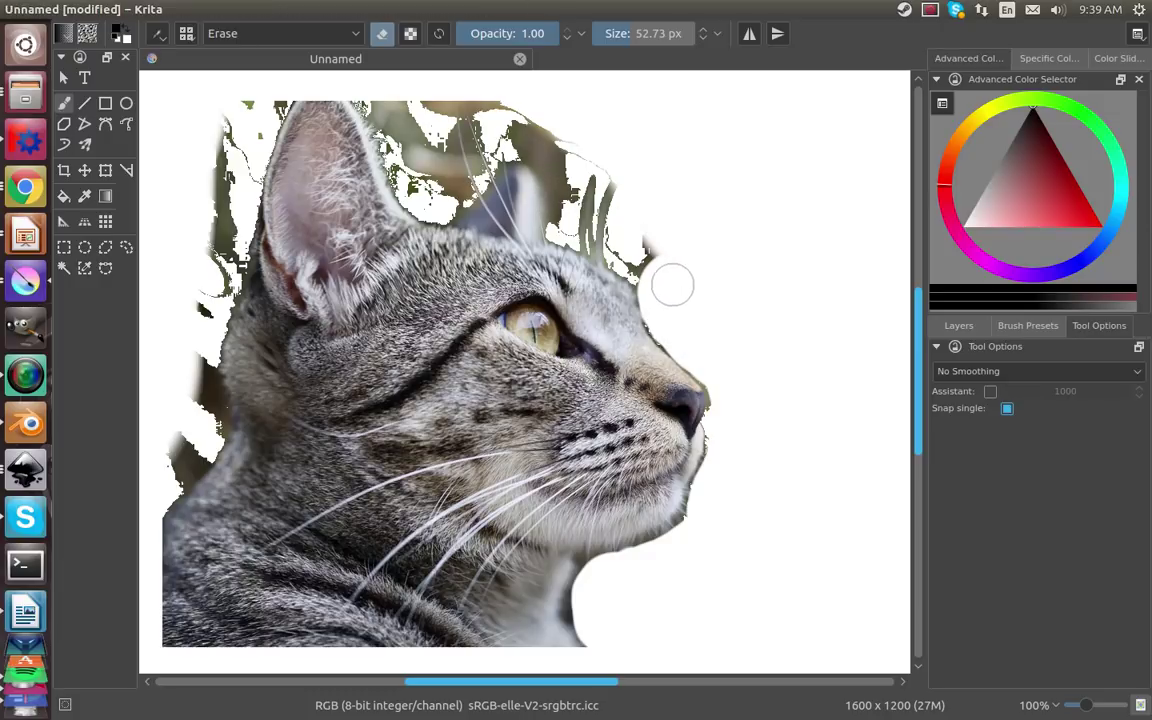
mouse_move(672, 286)
left_mouse_down()
mouse_move(640, 254)
mouse_move(643, 239)
mouse_move(622, 240)
left_mouse_up()
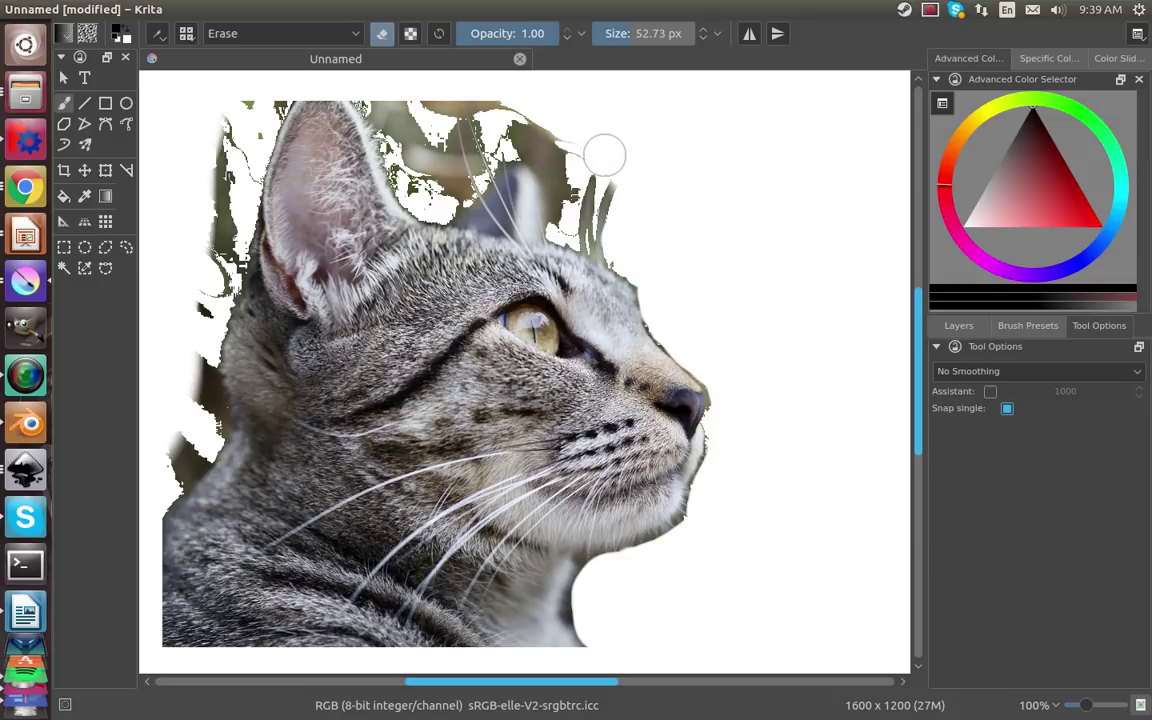
mouse_move(605, 155)
left_mouse_down()
mouse_move(576, 145)
mouse_move(556, 186)
mouse_move(563, 210)
mouse_move(591, 226)
mouse_move(602, 190)
mouse_move(589, 206)
mouse_move(628, 235)
left_mouse_up()
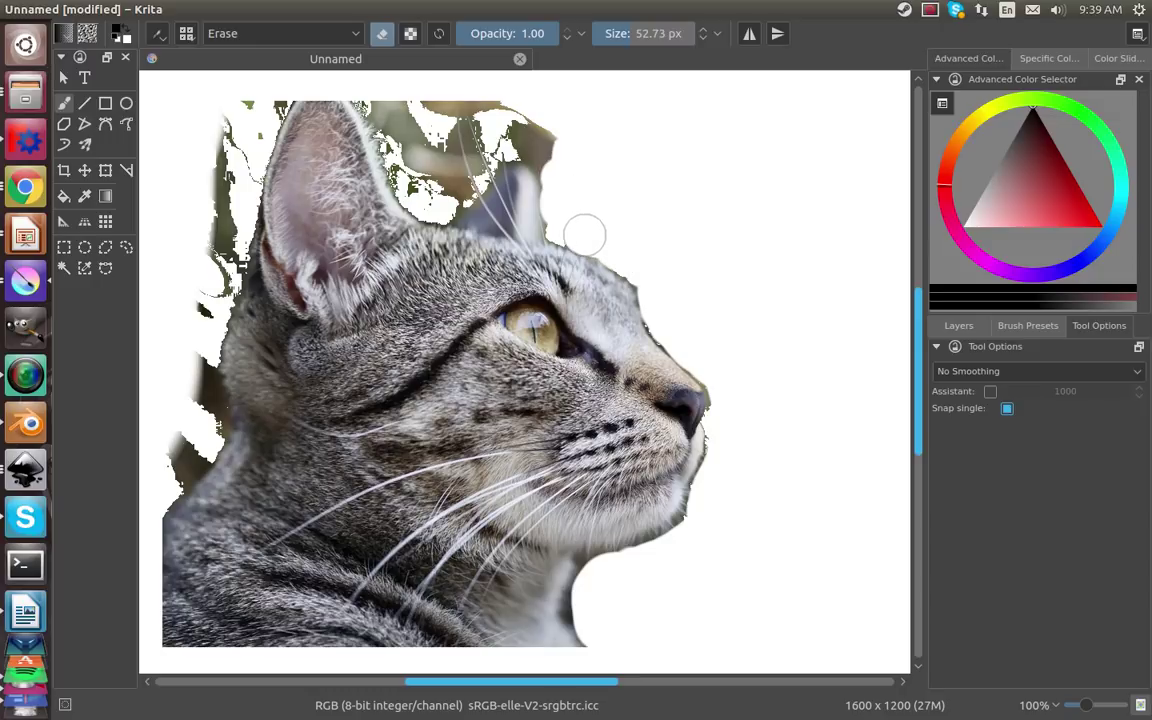
mouse_move(564, 217)
left_mouse_down()
mouse_move(538, 157)
mouse_move(544, 218)
left_mouse_up()
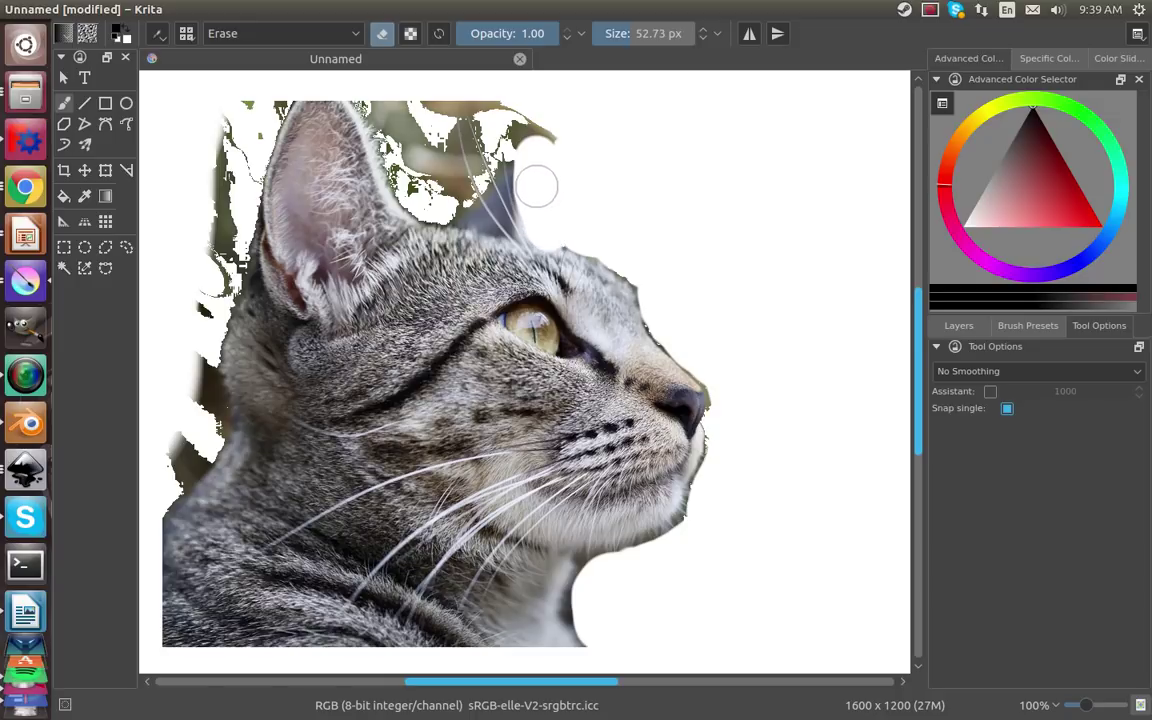
Step: Erase more of the dark patch above the cat's head
left_click_drag(531, 172, 535, 134)
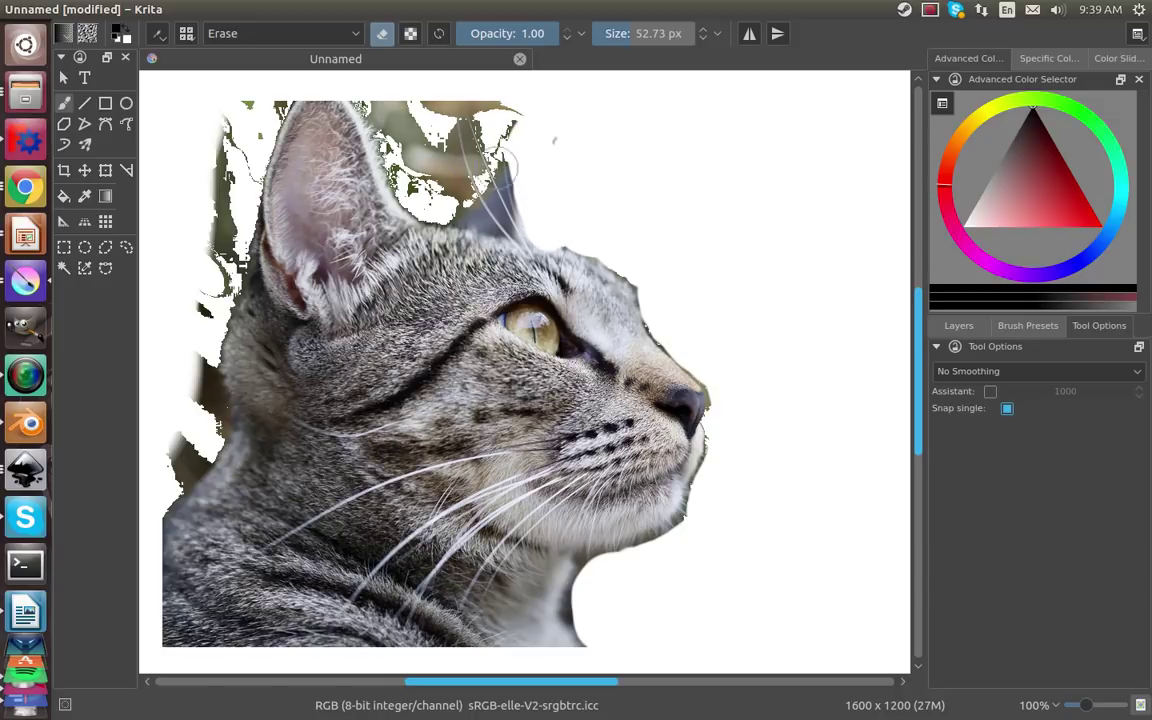
left_click(84, 268)
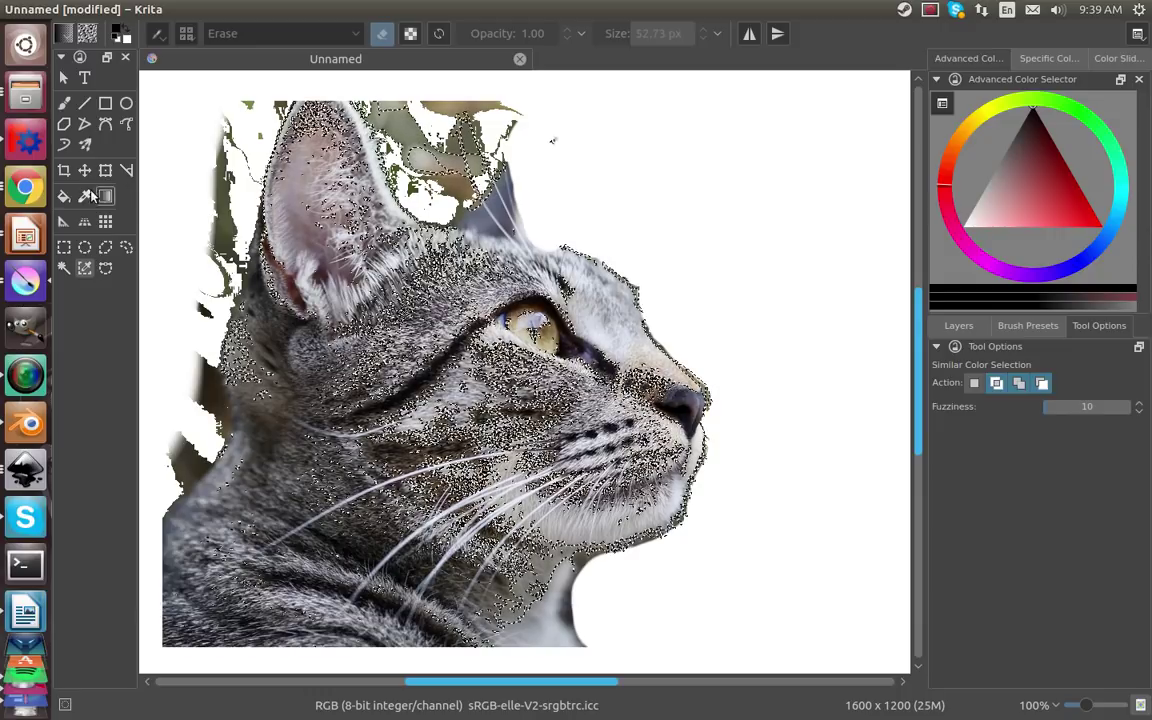
left_click(63, 103)
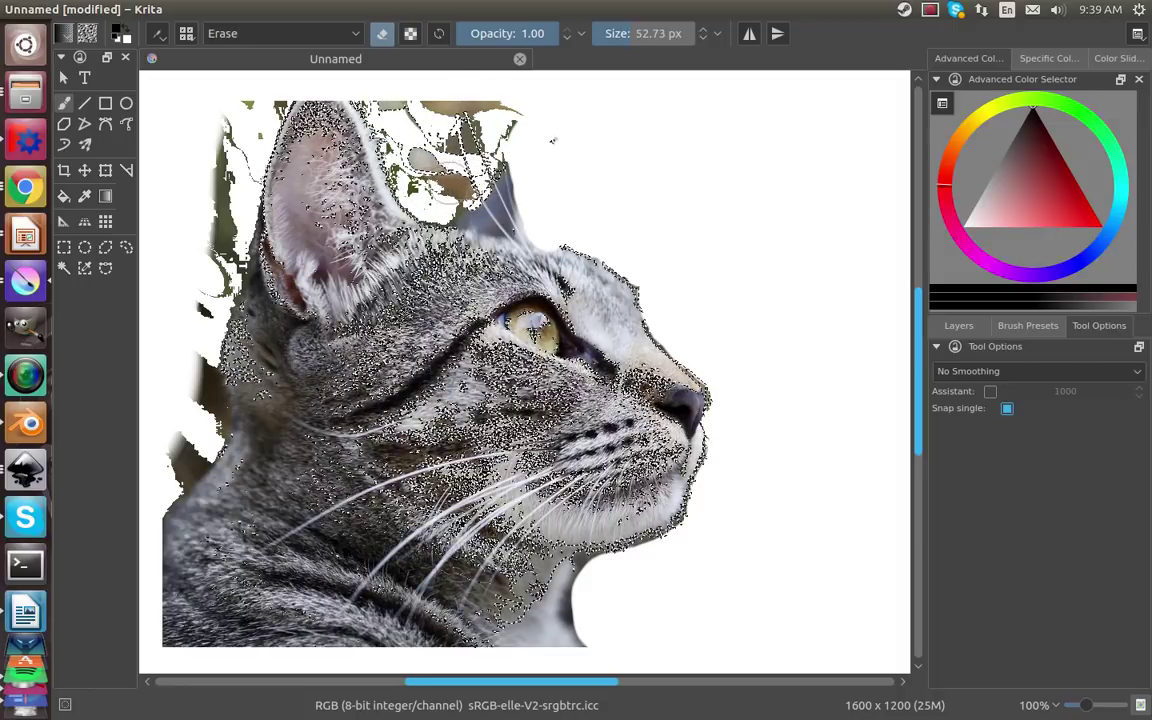
Step: Select similar-coloured fragments left of the cat, erase them, and deselect
left_click(87, 268)
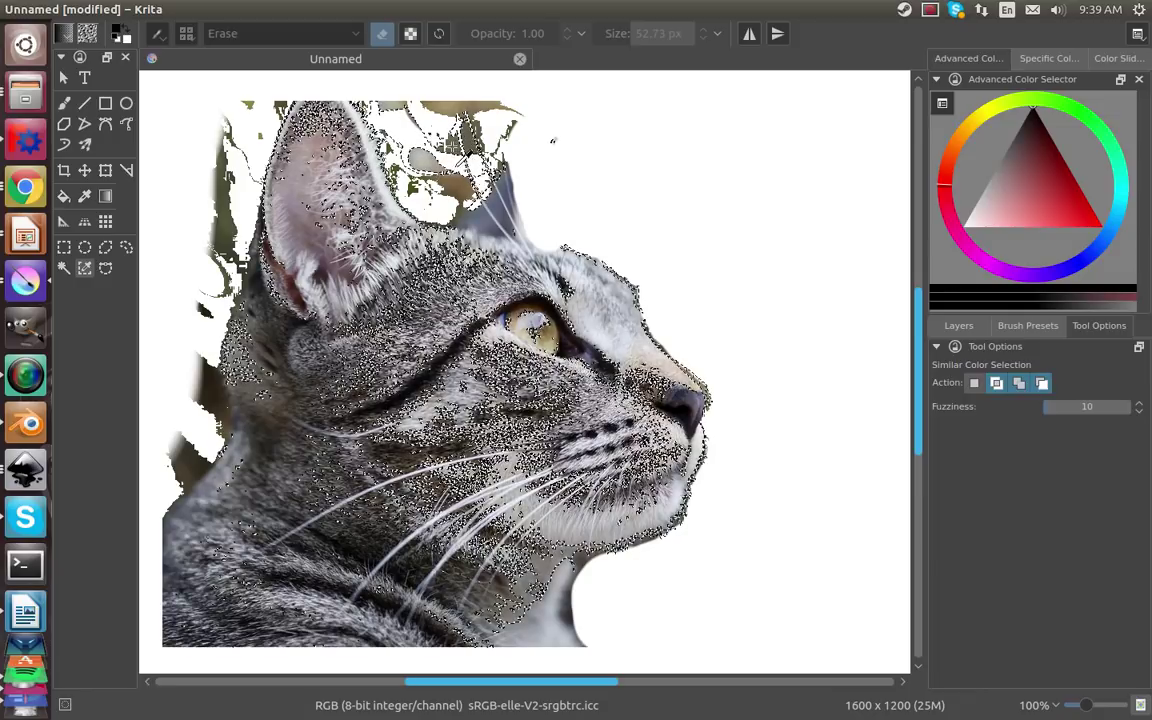
left_click(217, 525)
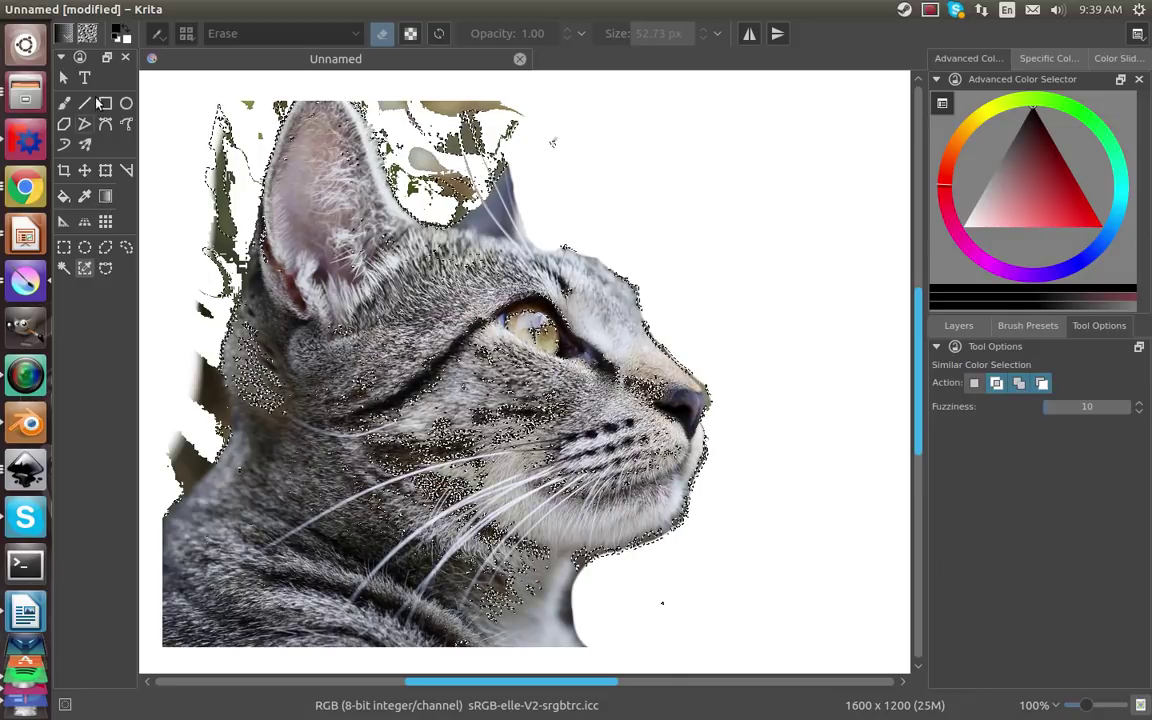
left_click(64, 102)
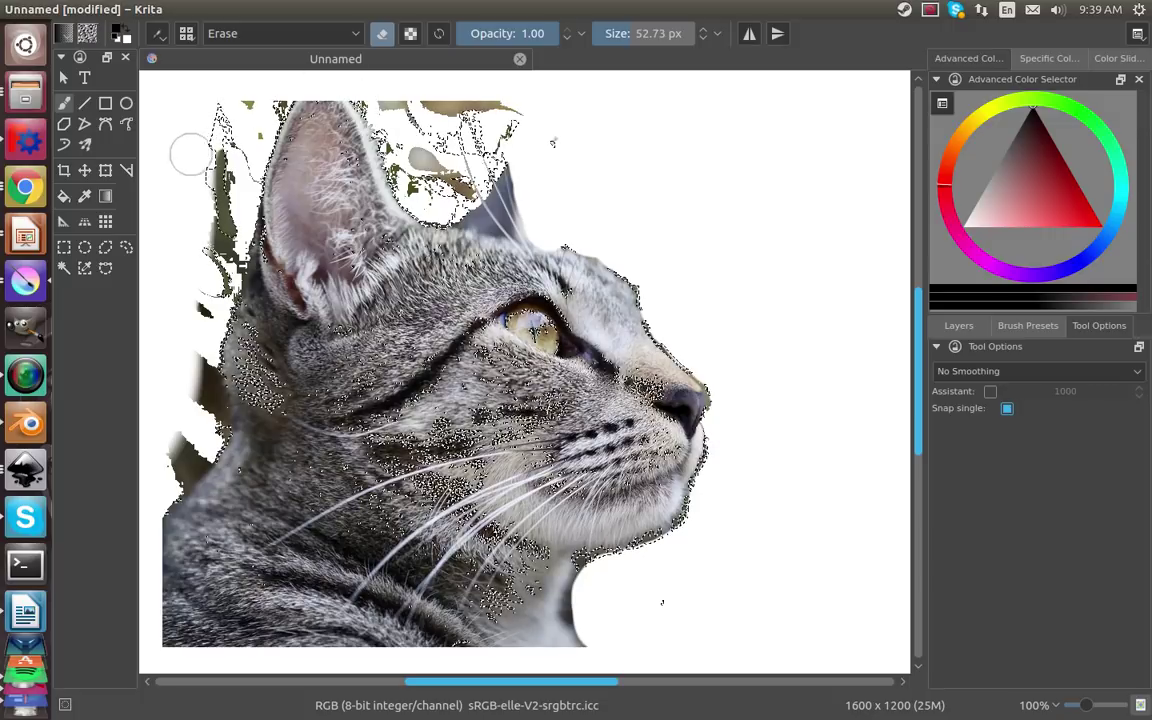
mouse_move(185, 154)
left_mouse_down()
mouse_move(215, 300)
mouse_move(208, 122)
mouse_move(240, 213)
mouse_move(234, 265)
left_mouse_up()
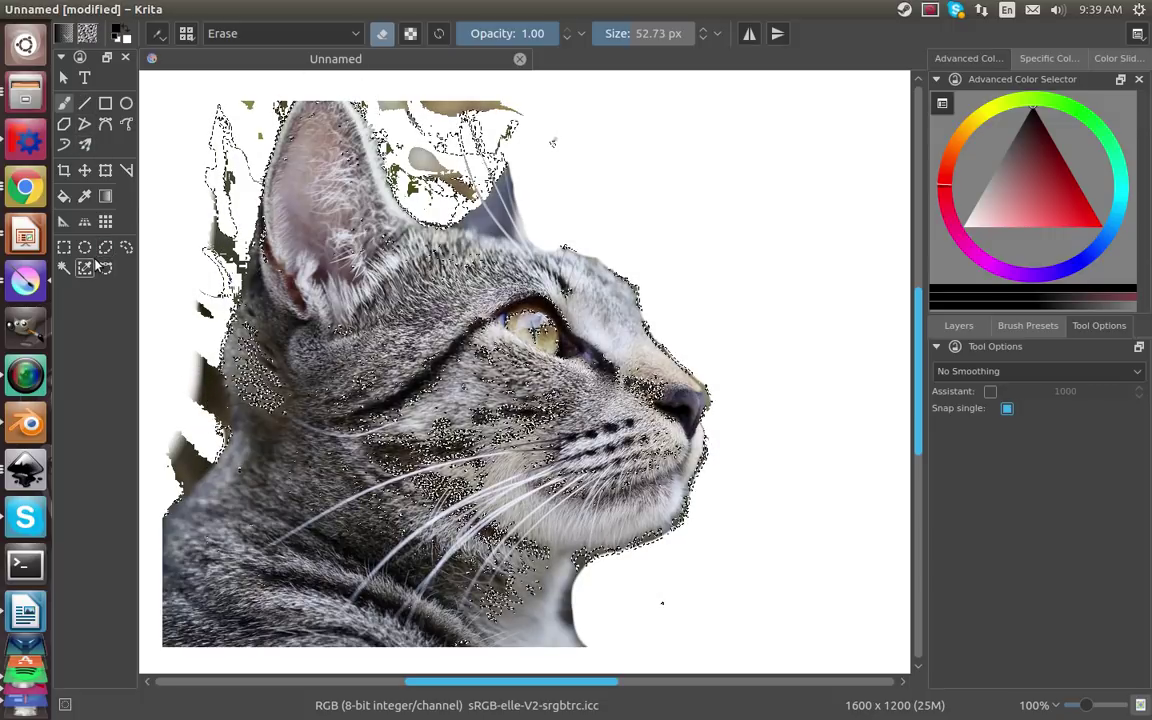
key("ctrl+shift+a")
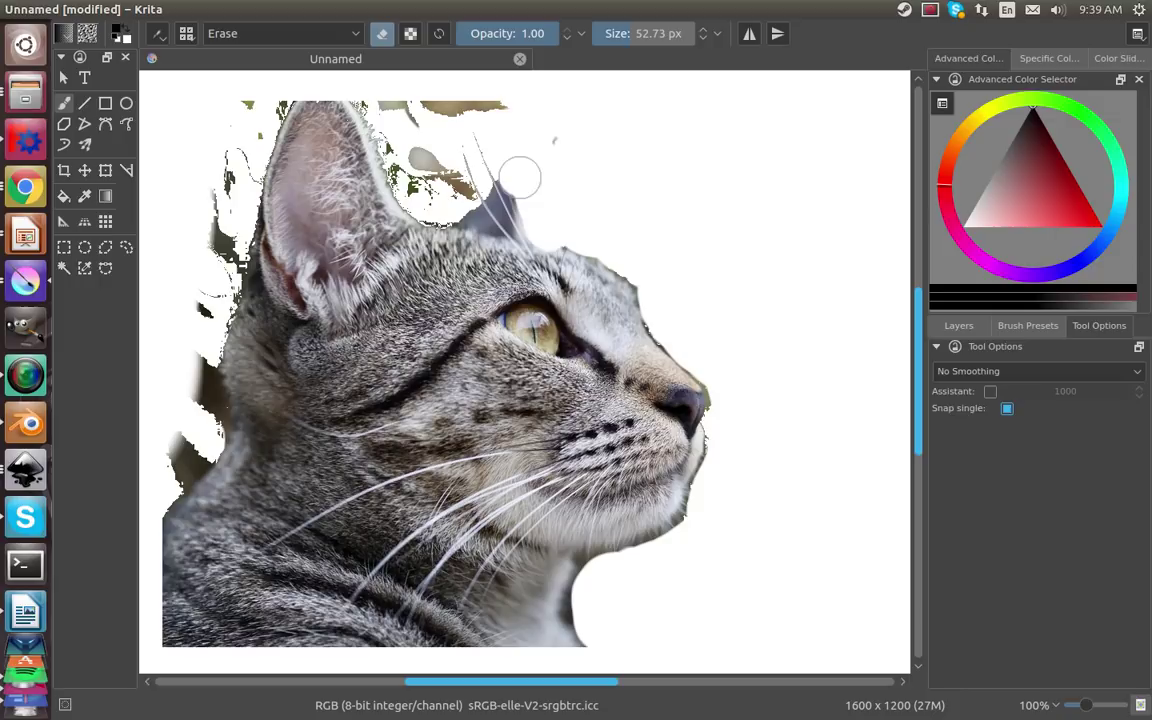
Step: Undo the erasing above the head, make a new similar-colour selection there, then deselect
left_click(86, 267)
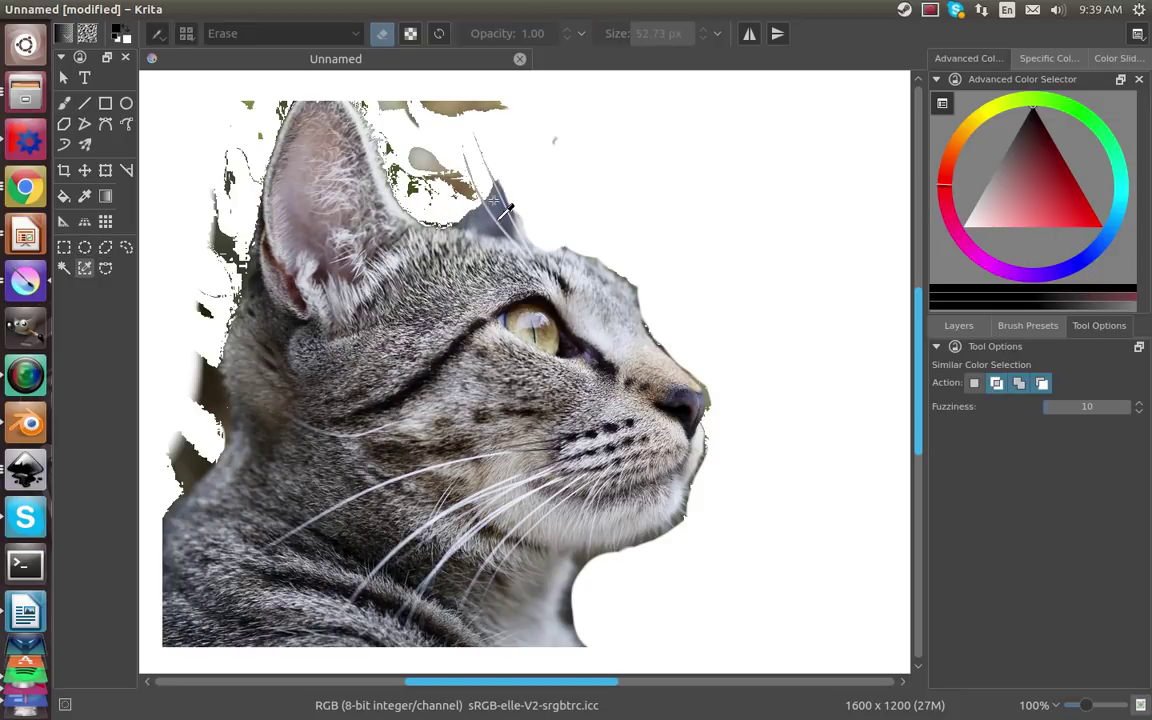
left_click(599, 172)
key("ctrl+z")
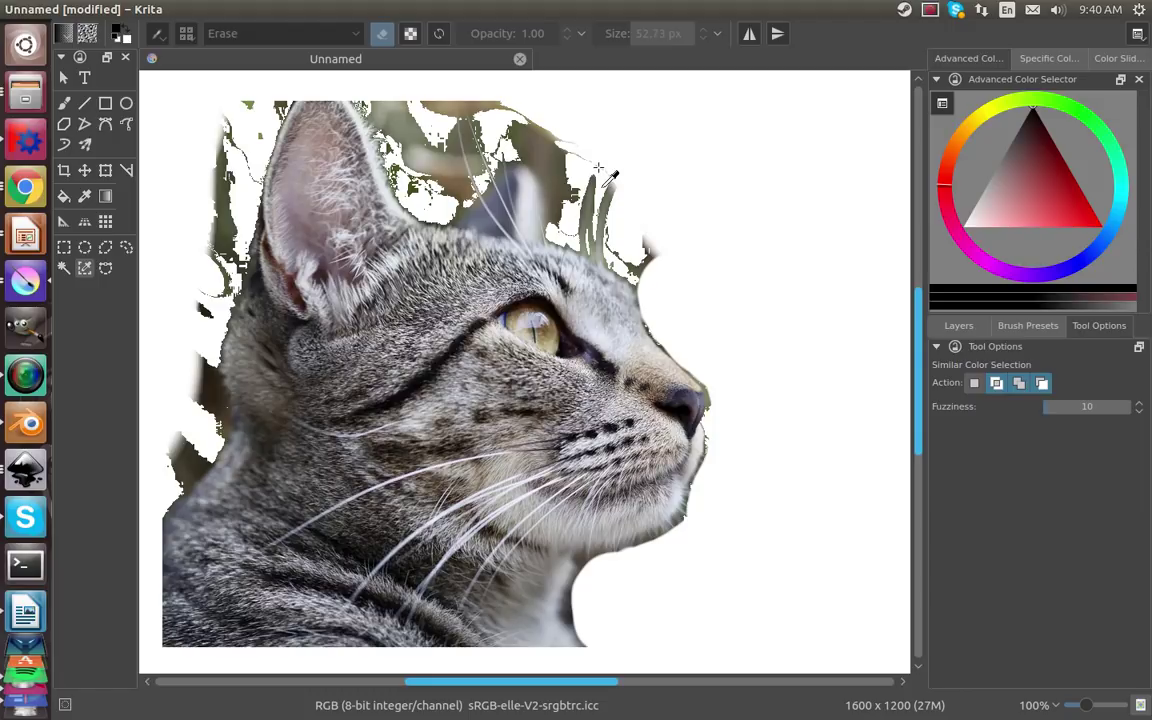
key("ctrl+shift+z")
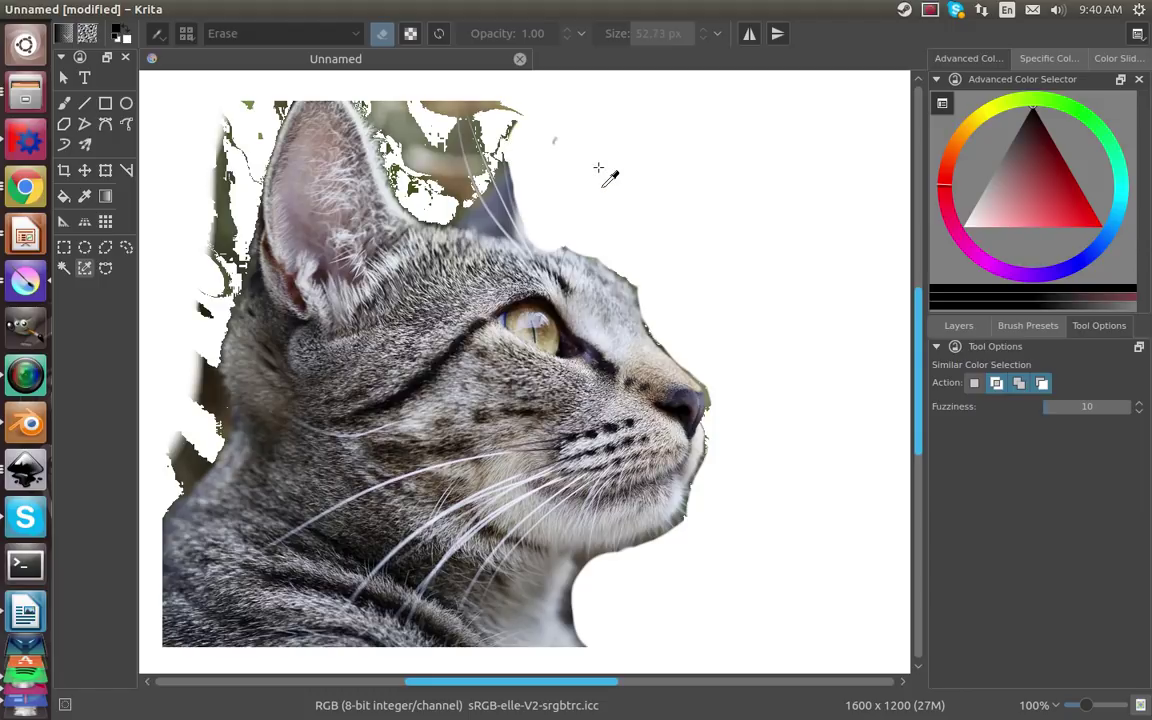
key("ctrl+z")
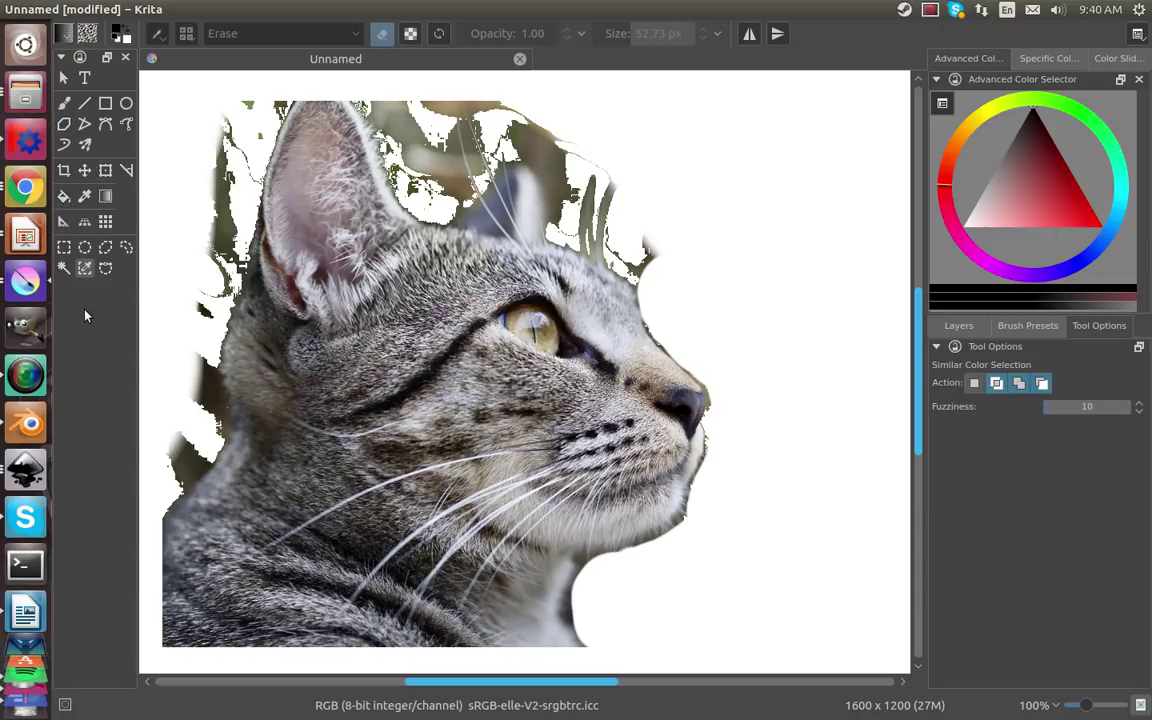
left_click(546, 157)
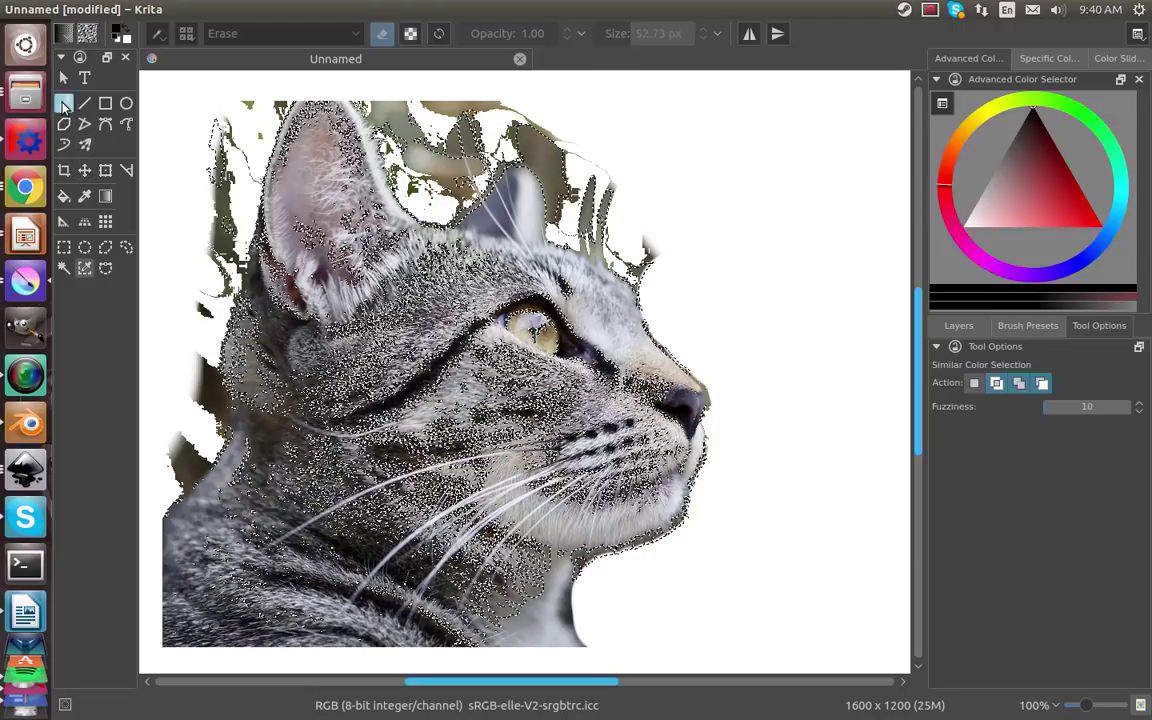
left_click(64, 103)
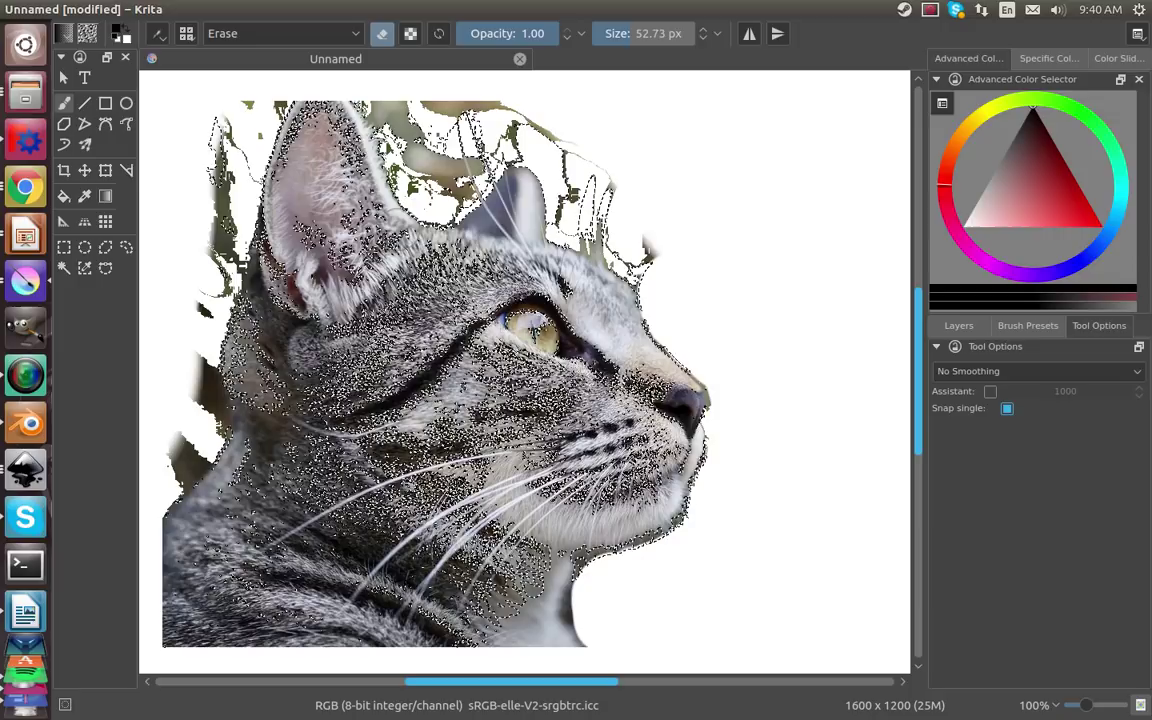
key("ctrl+shift+a")
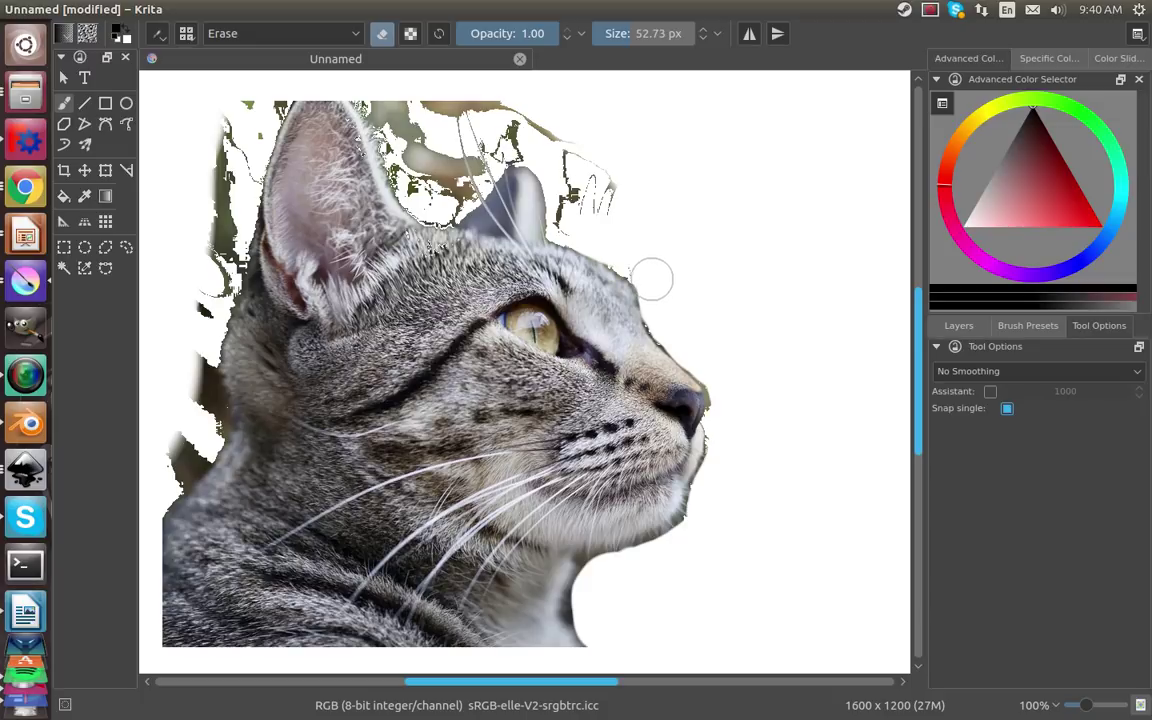
Step: Erase the scraps near the ear, the brown leaf tip above the head, and the dark background left of the ear
mouse_move(659, 294)
left_mouse_down()
mouse_move(611, 224)
mouse_move(571, 226)
mouse_move(571, 167)
mouse_move(598, 158)
mouse_move(608, 207)
left_mouse_up()
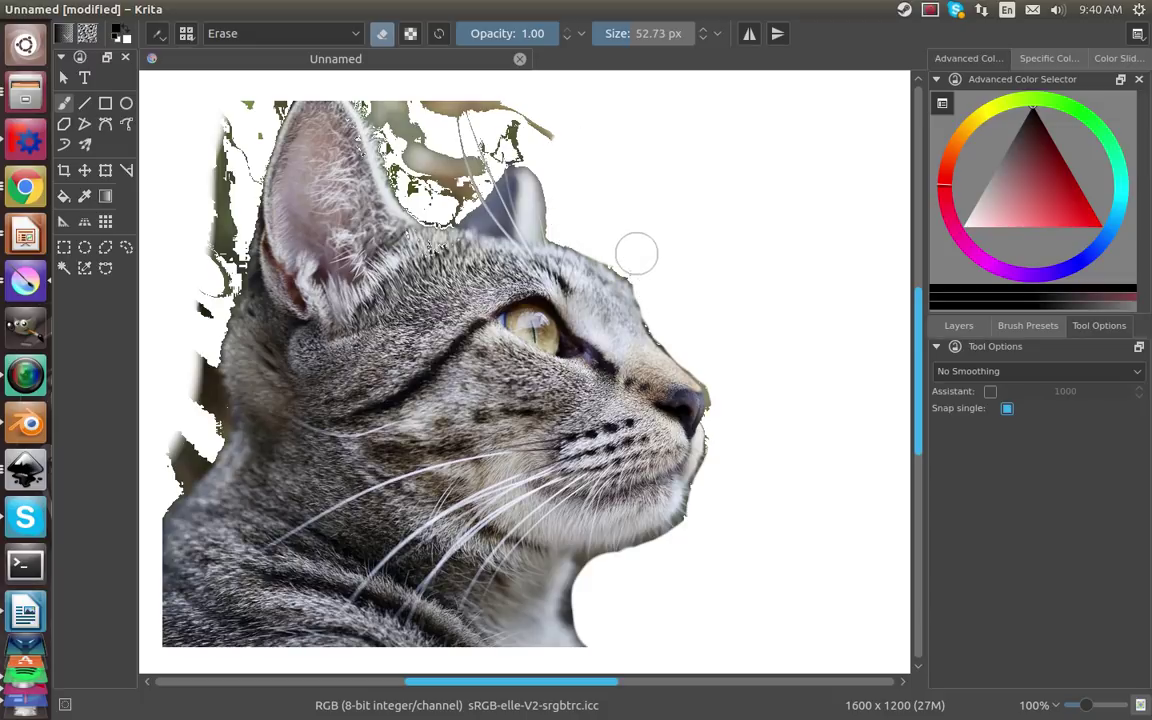
mouse_move(656, 267)
left_mouse_down()
mouse_move(603, 178)
mouse_move(506, 125)
left_mouse_up()
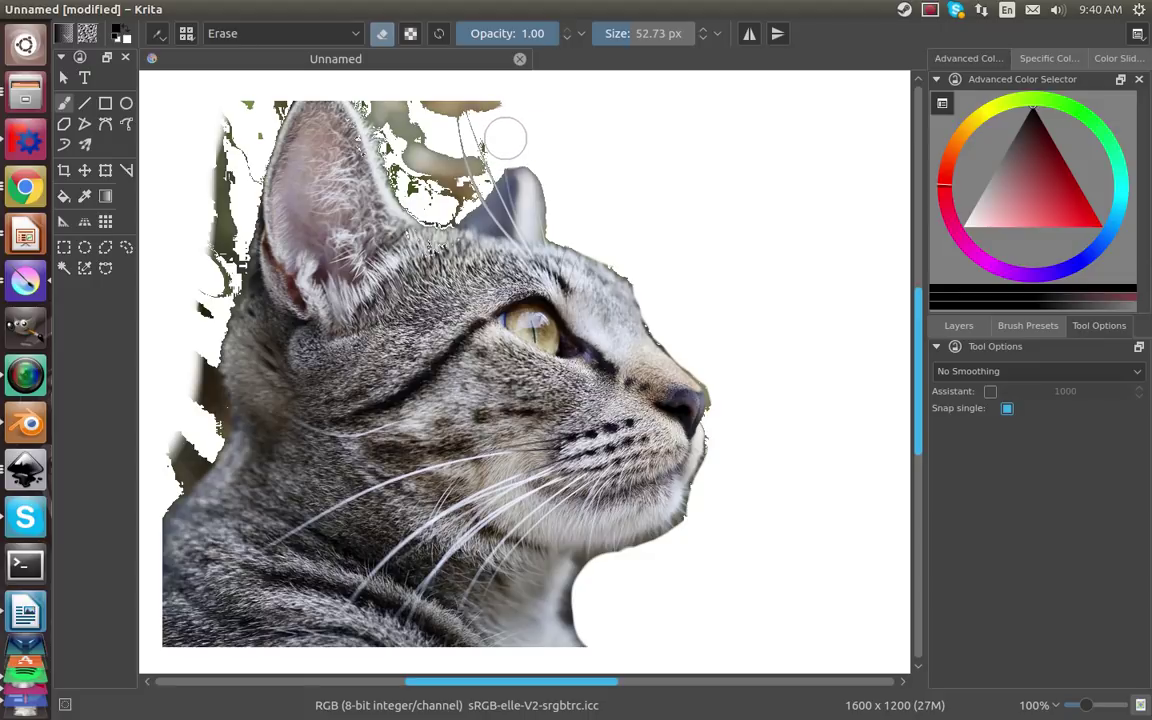
scroll(522, 142, "down", 2)
scroll(524, 113, "up", 4)
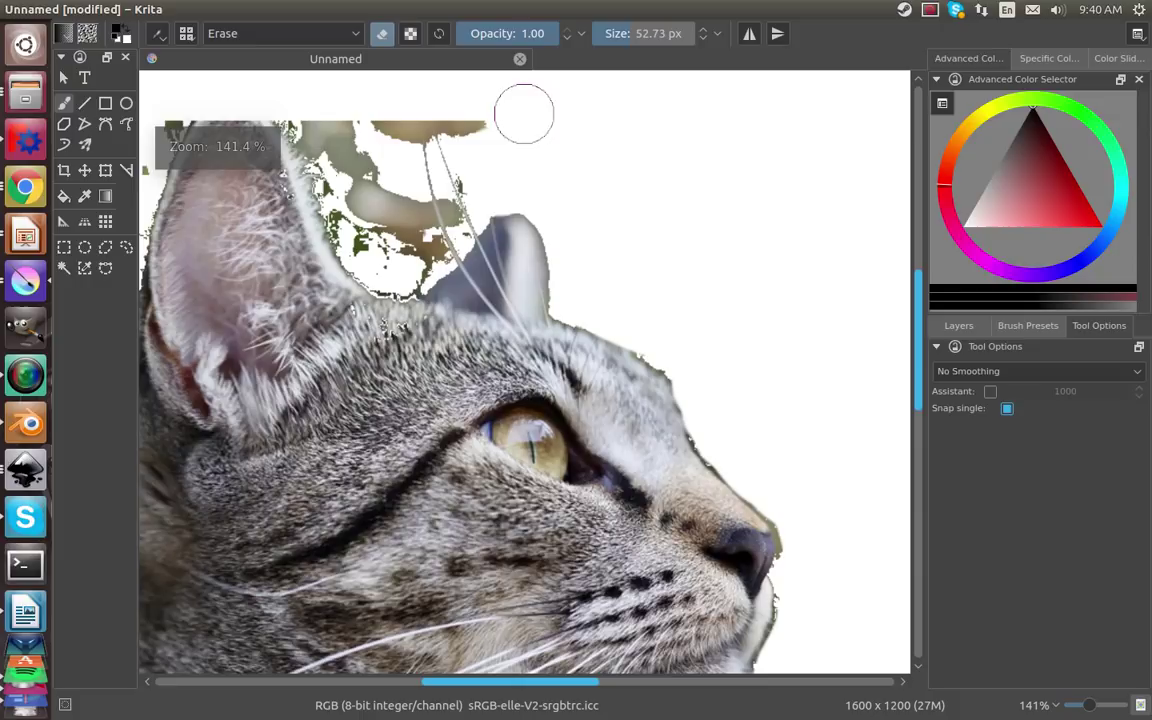
scroll(541, 144, "down", 1)
scroll(543, 146, "down", 1)
scroll(530, 165, "up", 1)
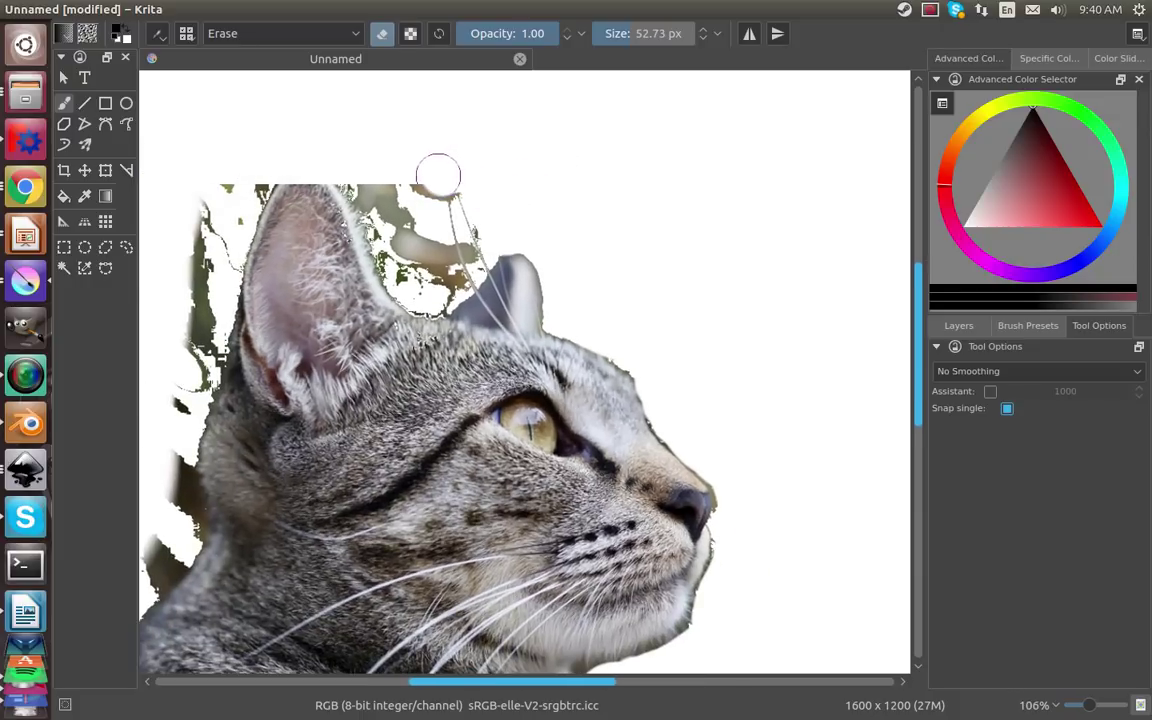
mouse_move(428, 192)
left_mouse_down()
mouse_move(374, 198)
mouse_move(382, 248)
mouse_move(386, 202)
mouse_move(326, 224)
left_mouse_up()
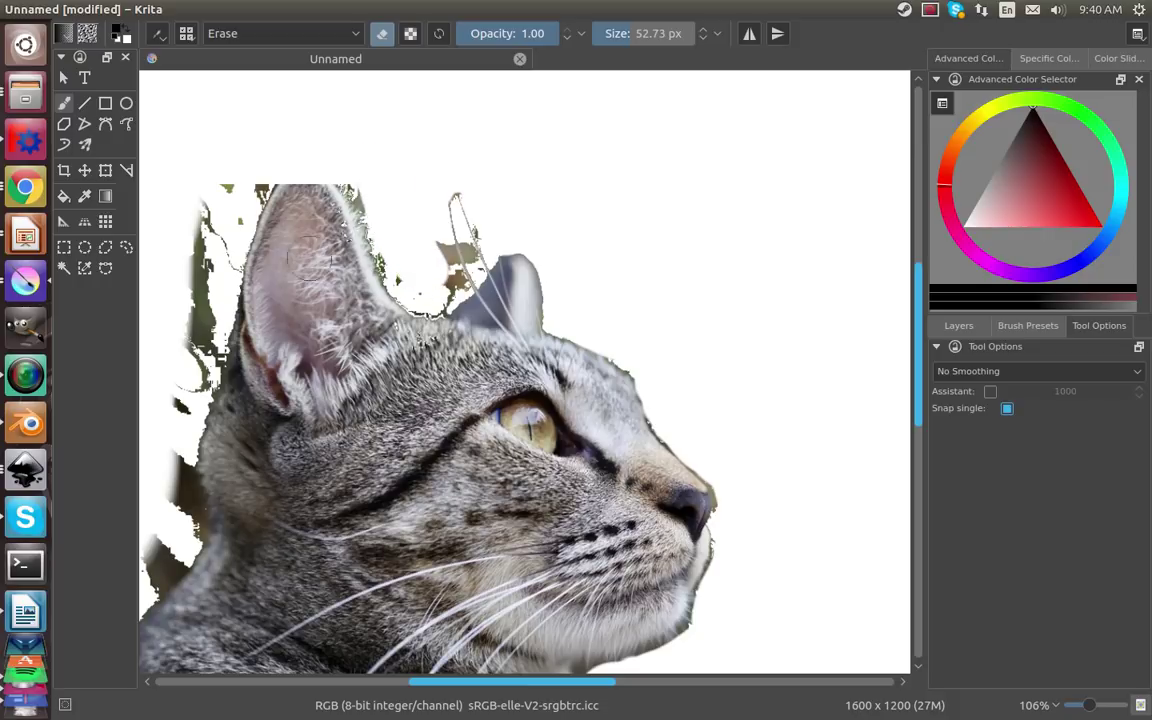
mouse_move(231, 183)
left_mouse_down()
mouse_move(194, 275)
mouse_move(193, 355)
left_mouse_up()
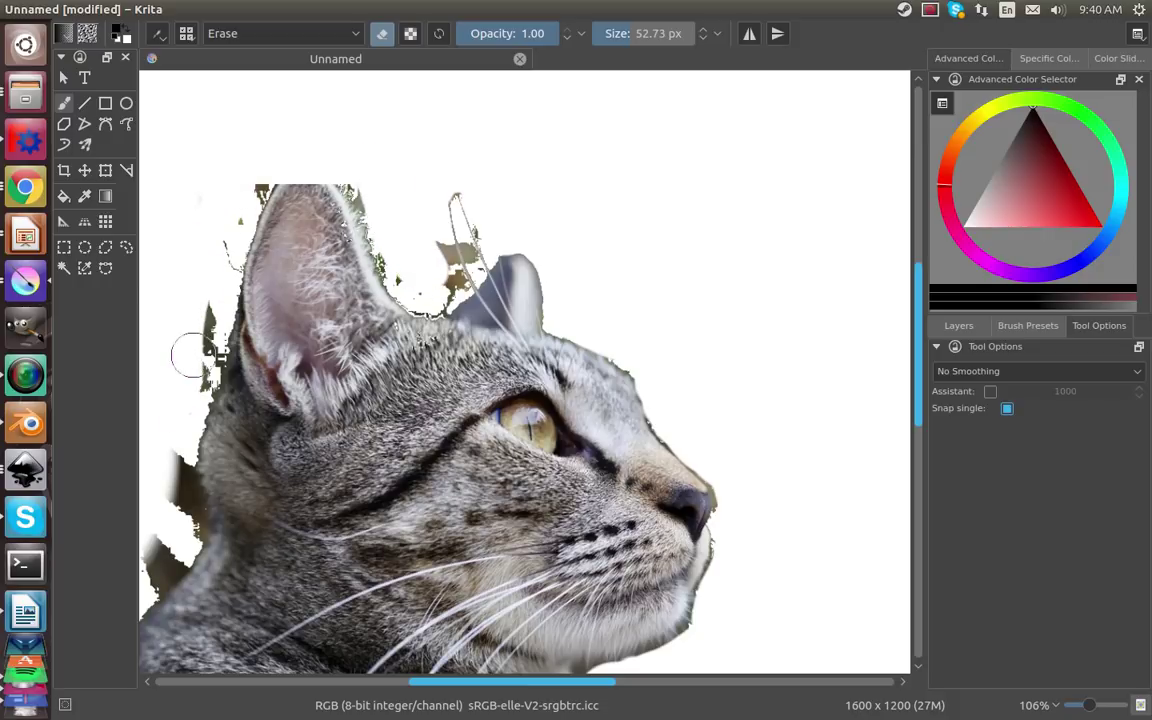
Step: Erase the stray specks beside the ear and along its left edge
left_click(85, 268)
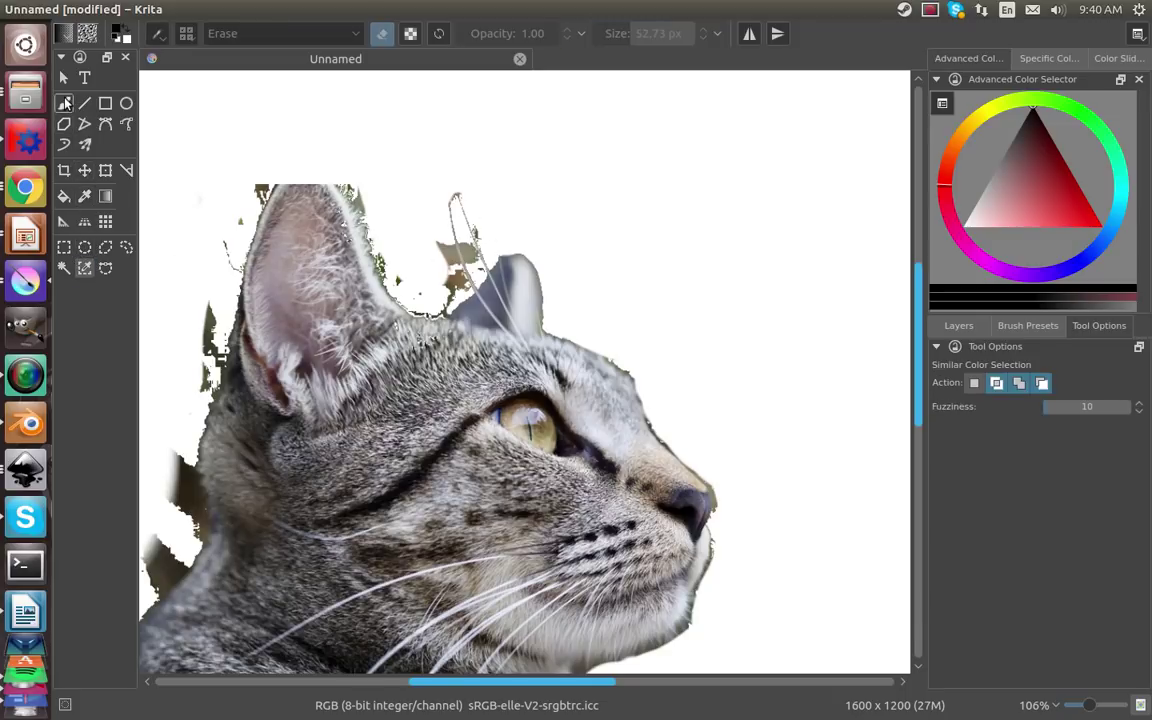
left_click(64, 103)
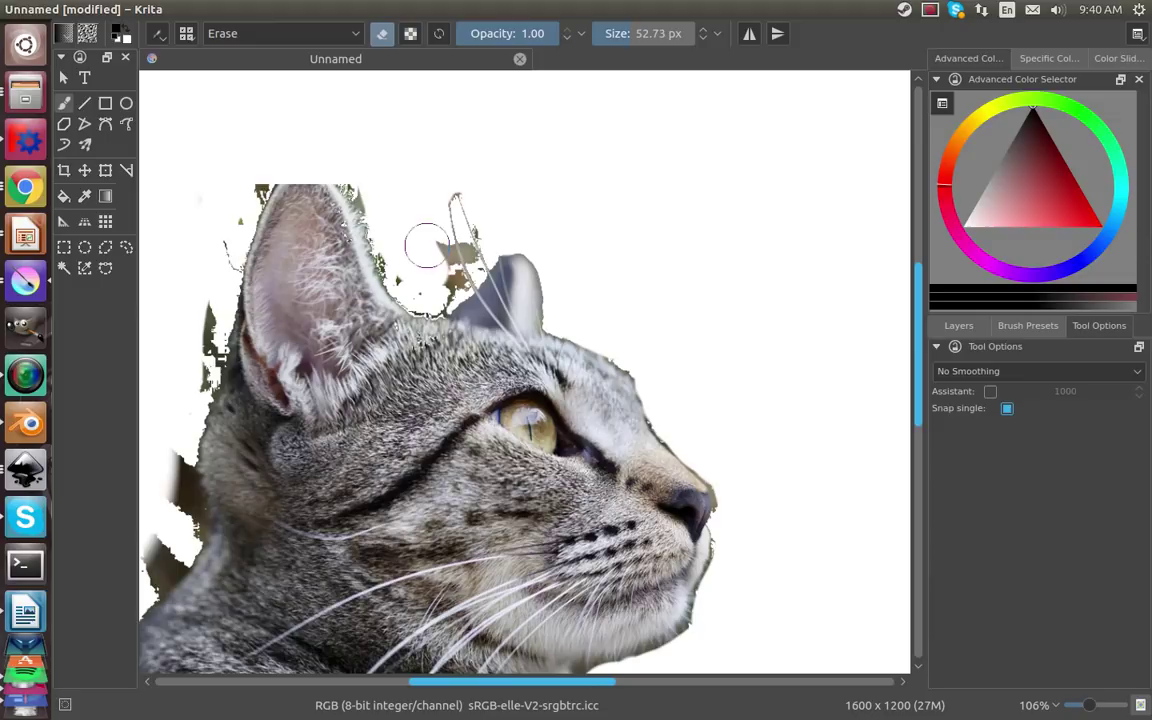
mouse_move(427, 246)
left_mouse_down()
mouse_move(431, 294)
mouse_move(414, 289)
mouse_move(377, 200)
left_mouse_up()
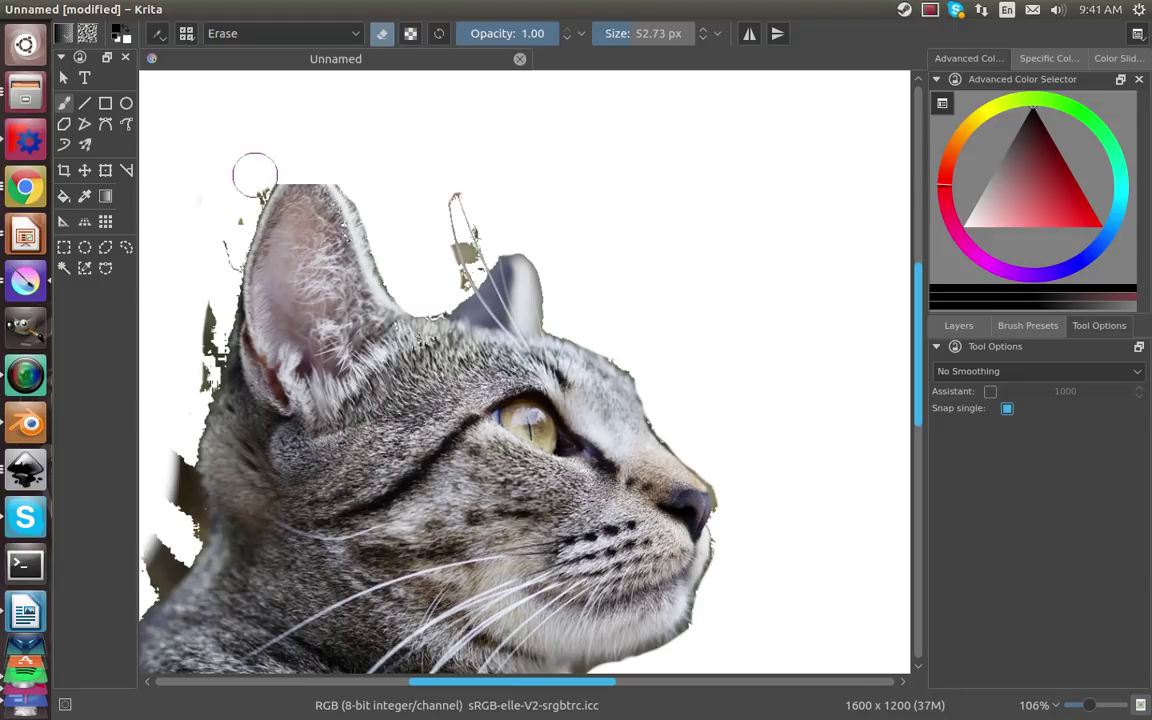
mouse_move(255, 175)
left_mouse_down()
mouse_move(192, 381)
mouse_move(193, 358)
mouse_move(217, 371)
mouse_move(224, 407)
left_mouse_up()
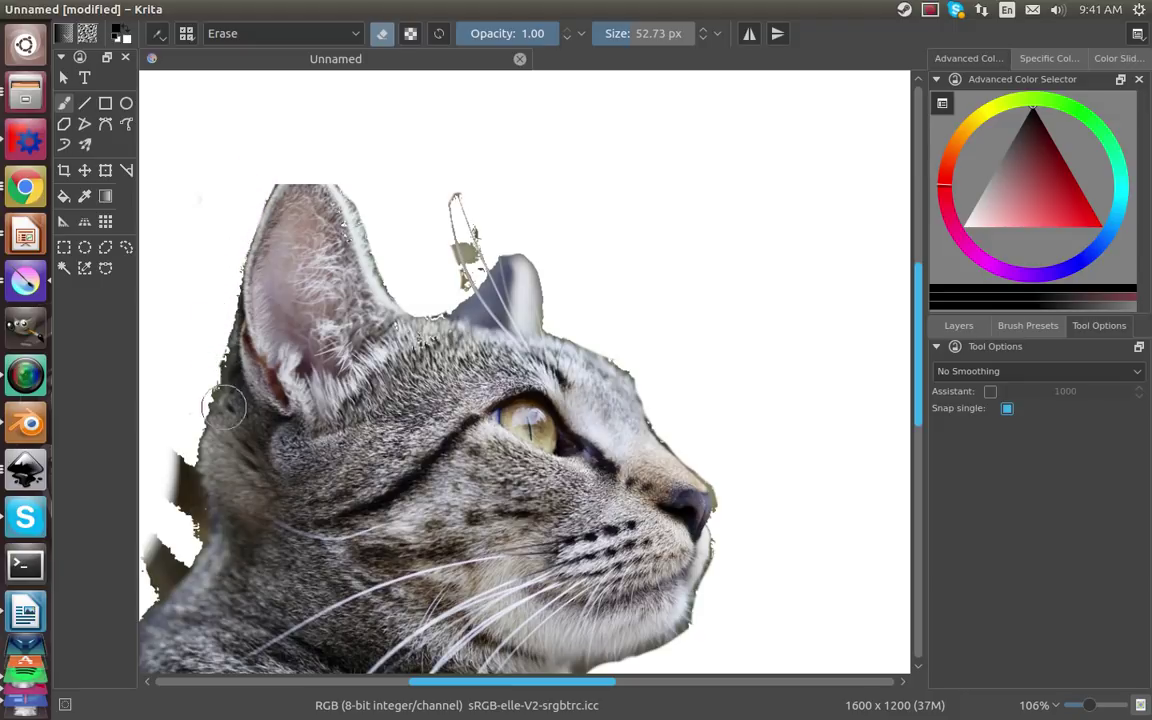
Step: Straighten the rotated view and erase the dark patches along the chin edge
scroll(224, 407, "down", 8)
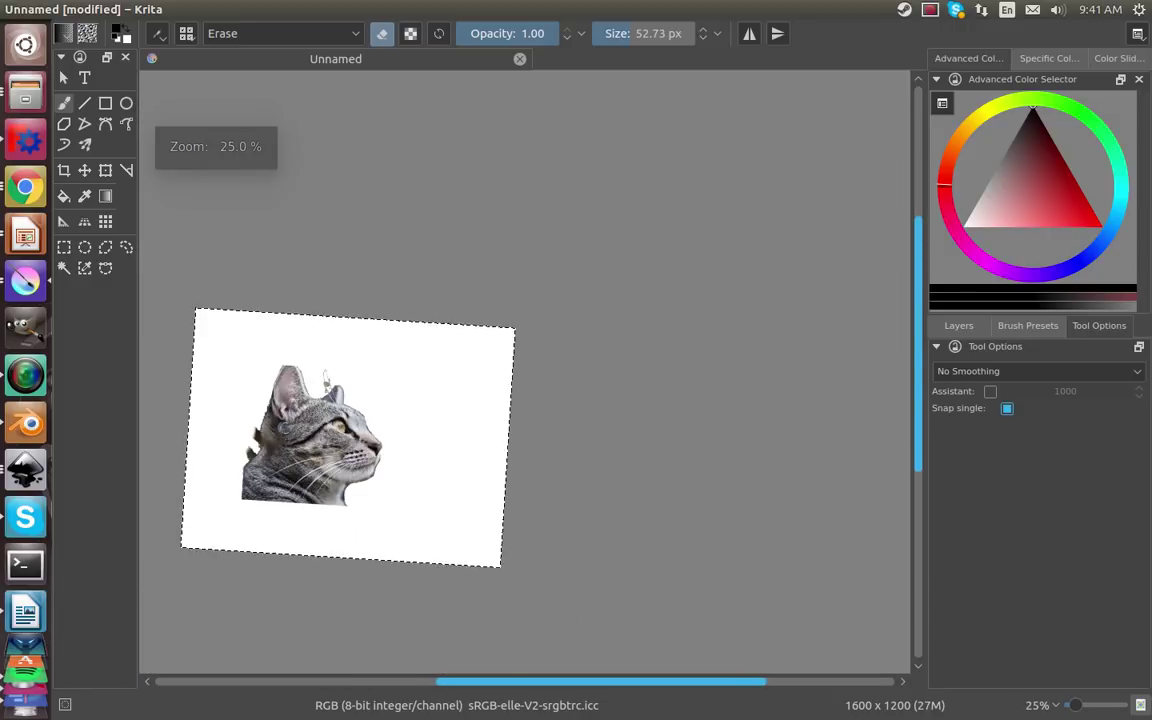
scroll(633, 465, "up", 3)
scroll(633, 465, "down", 2)
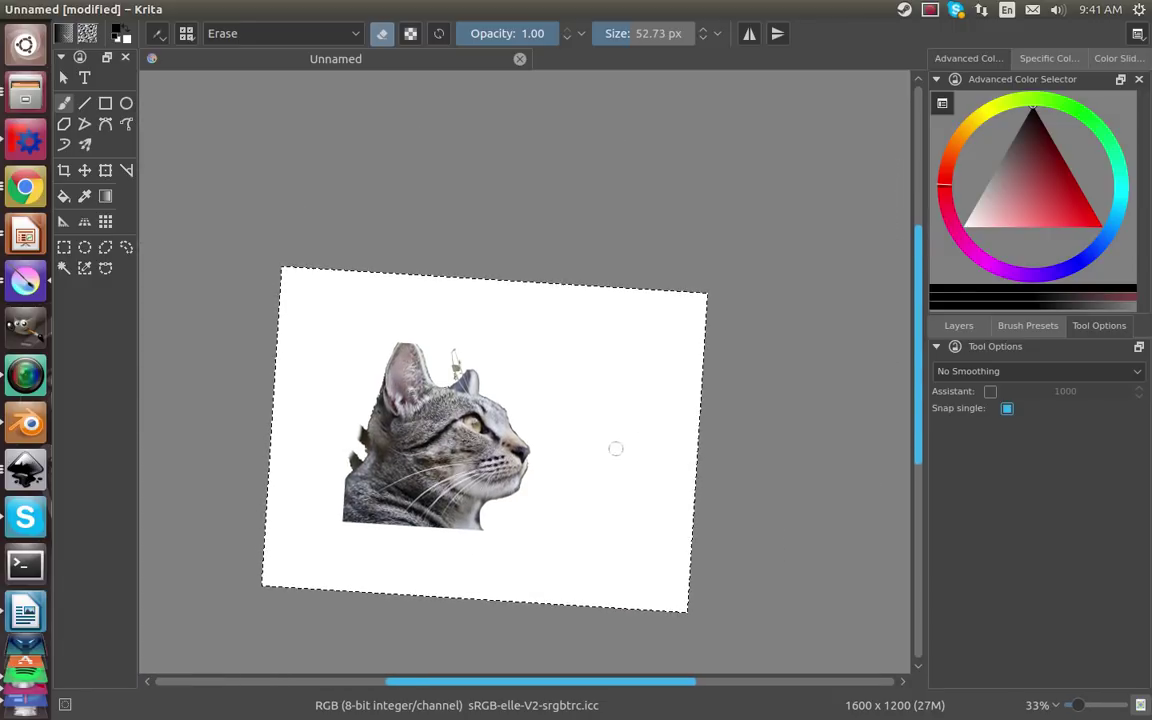
left_click_drag(578, 468, 584, 460)
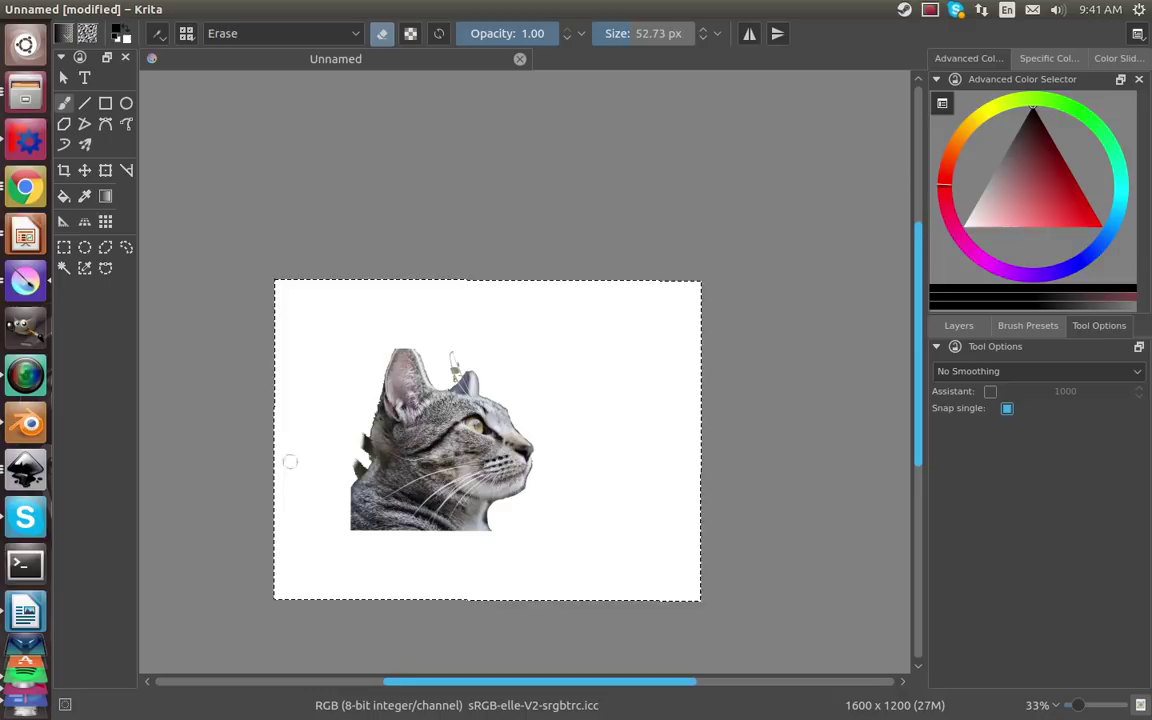
scroll(290, 461, "up", 4)
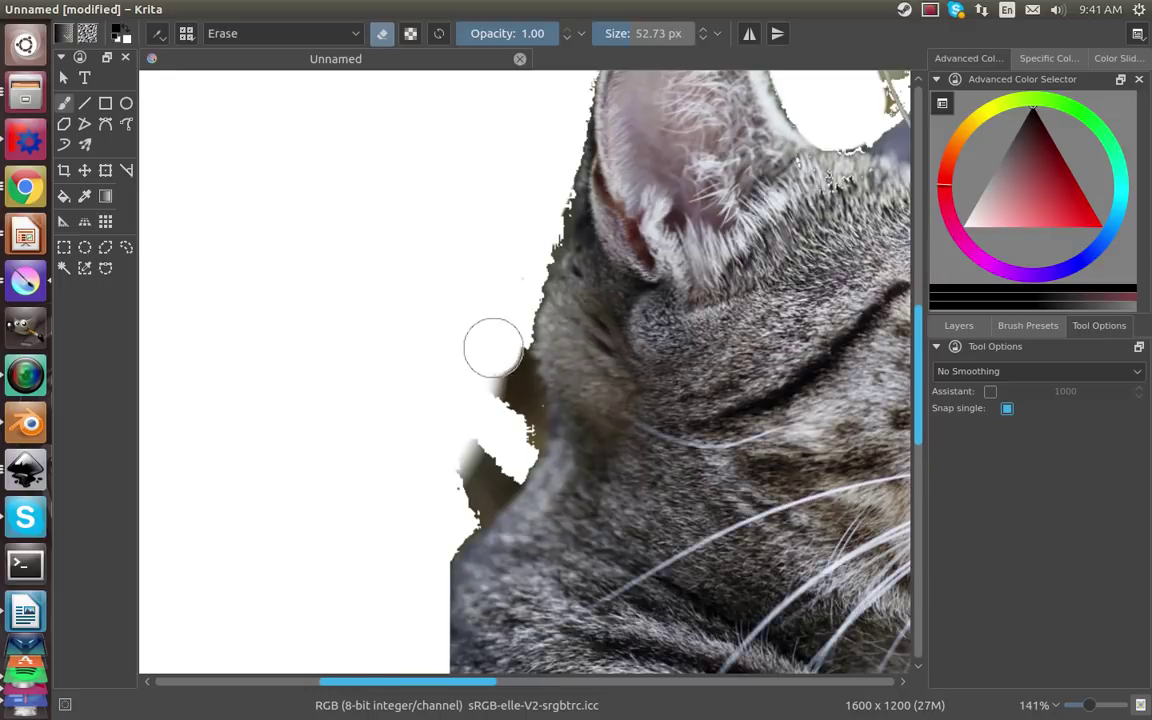
mouse_move(493, 348)
left_mouse_down()
mouse_move(503, 422)
mouse_move(462, 495)
mouse_move(510, 436)
mouse_move(500, 300)
mouse_move(497, 489)
mouse_move(496, 470)
mouse_move(442, 523)
mouse_move(410, 597)
left_mouse_up()
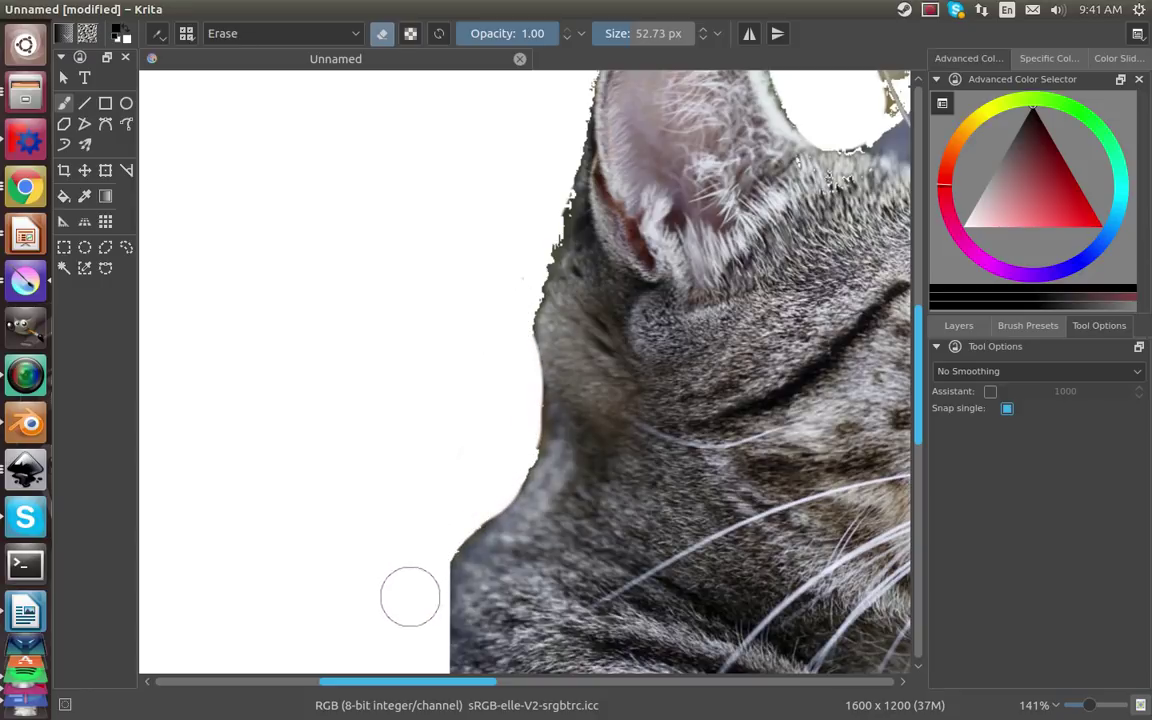
key("minus")
key("minus")
key("minus")
key("minus")
key("plus")
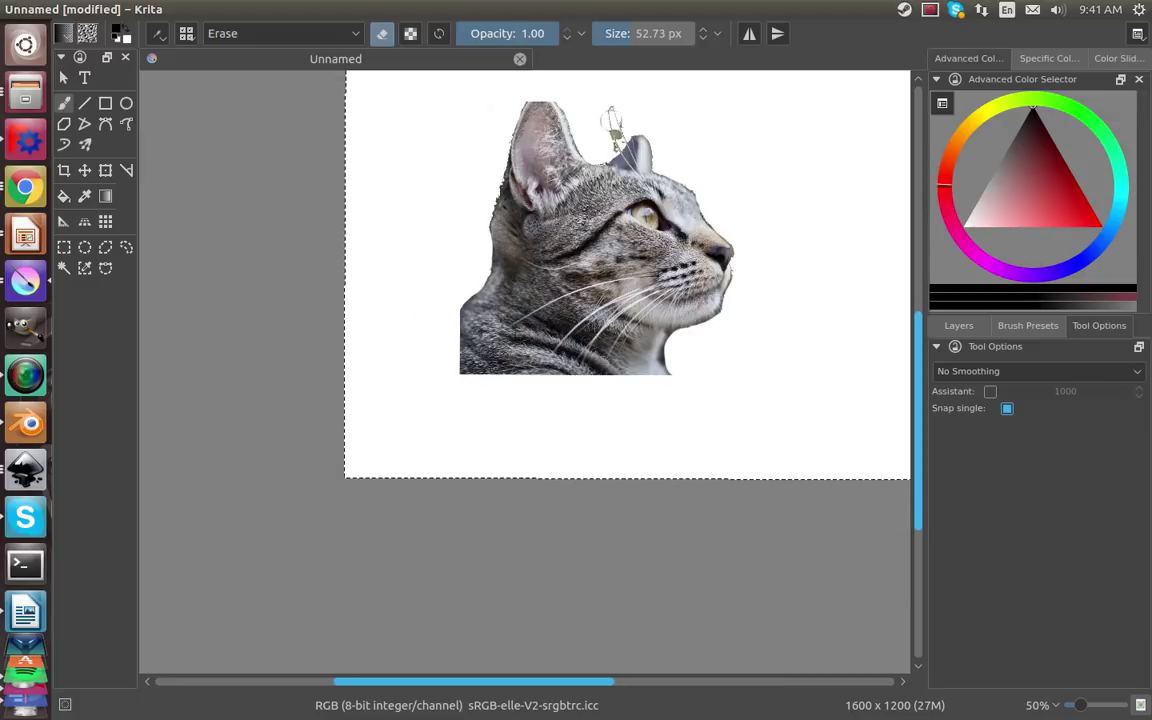
Step: Shrink the eraser to about 15 px and clear the olive and brown patches beside the ear
scroll(610, 135, "up", 5)
left_click_drag(620, 35, 580, 35)
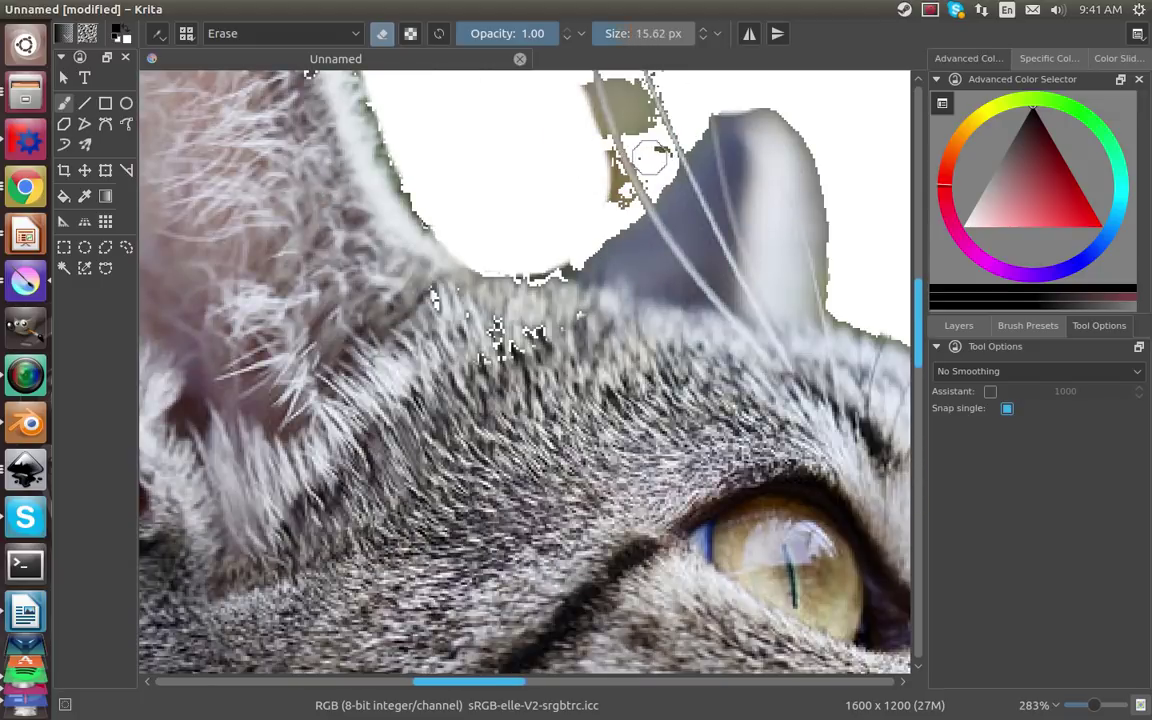
left_click_drag(648, 157, 618, 86)
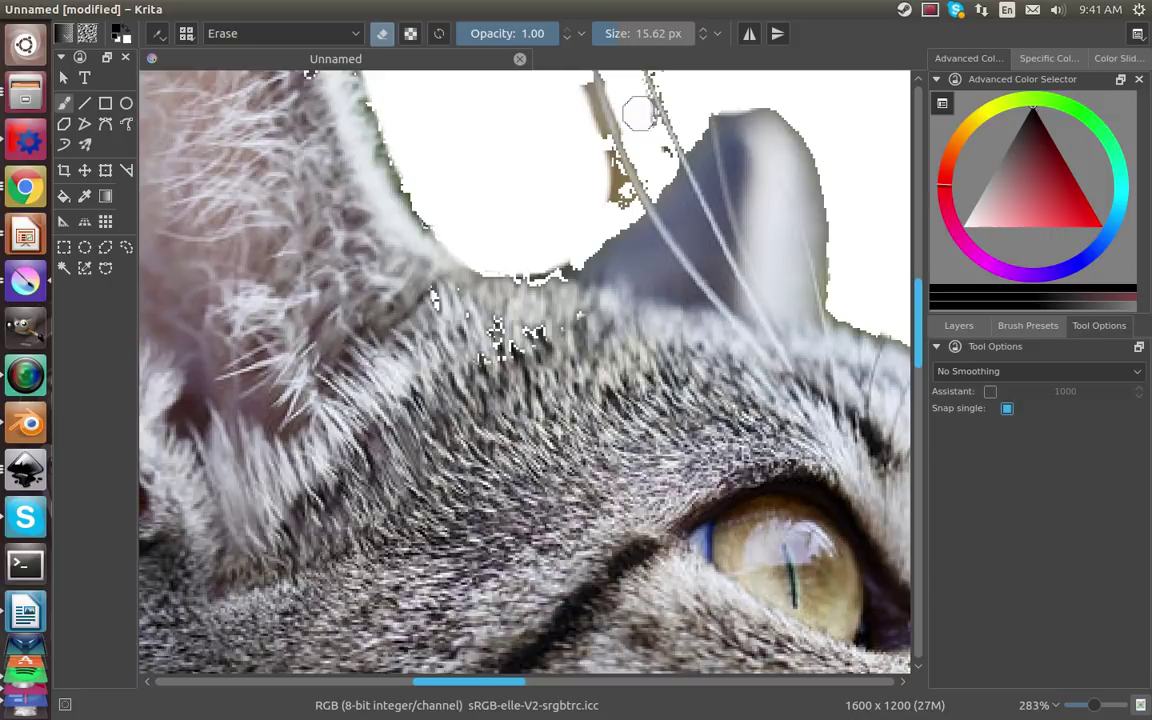
mouse_move(638, 115)
left_mouse_down()
mouse_move(619, 210)
mouse_move(574, 86)
left_mouse_up()
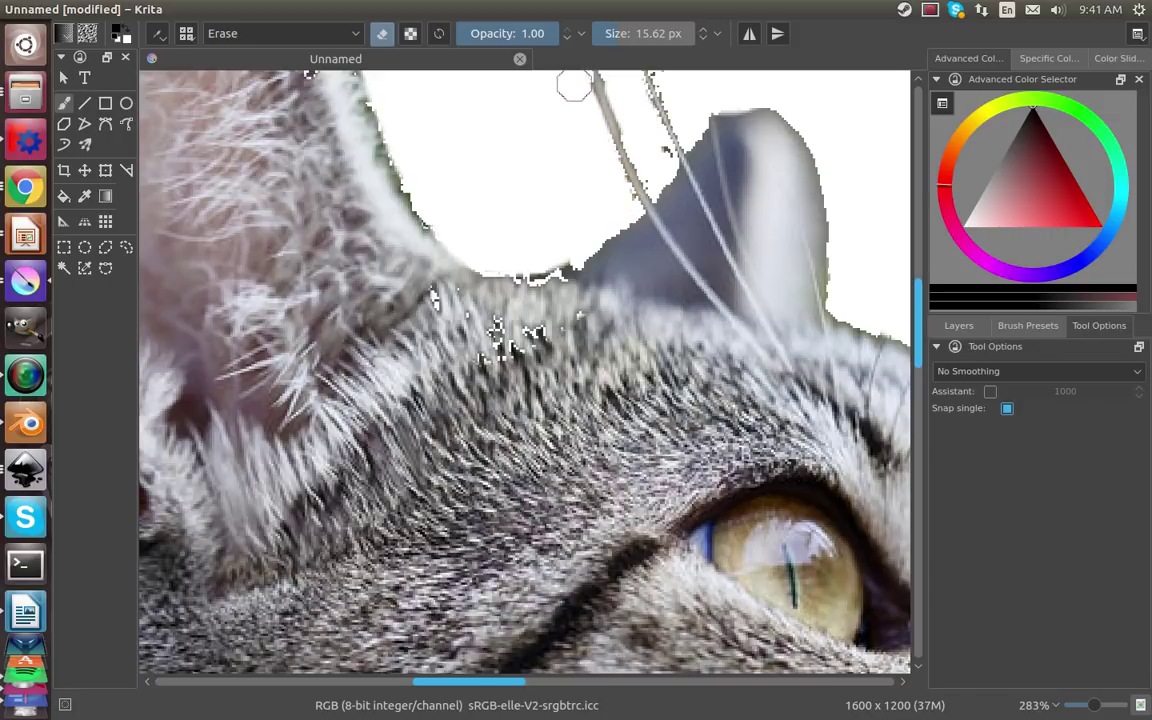
Step: Reduce the brush to 0.10 px and make a final stroke near the far ear
scroll(574, 86, "down", 5)
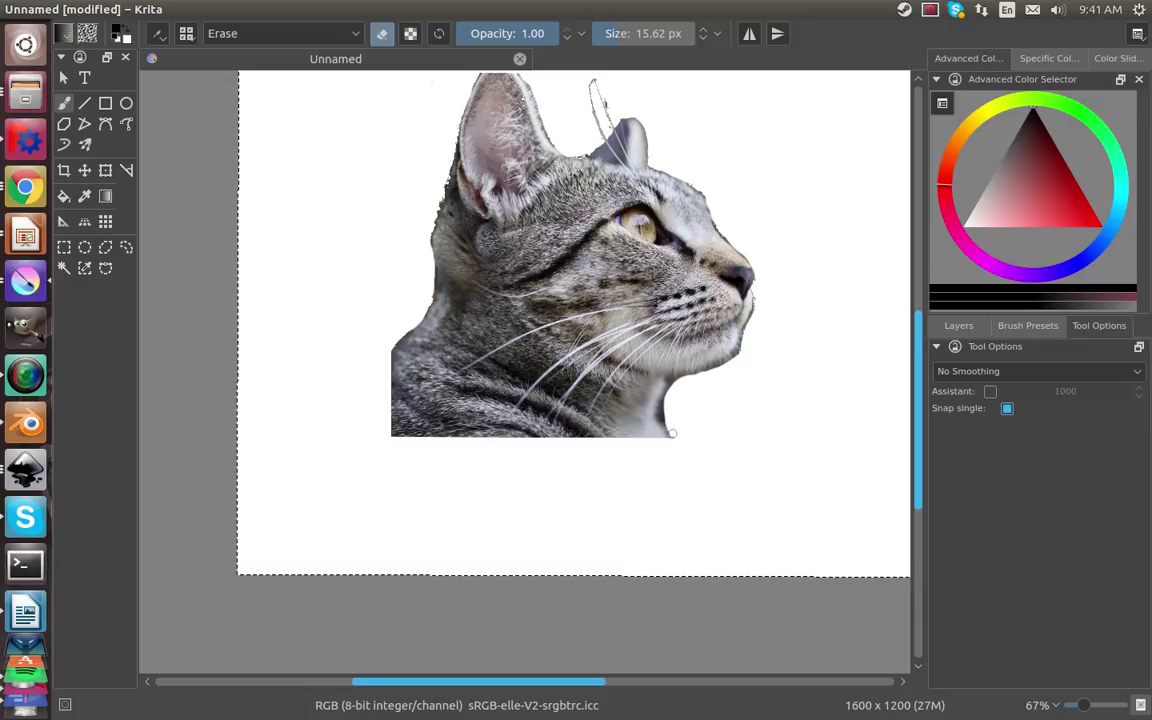
scroll(710, 396, "down", 2)
scroll(726, 151, "up", 1)
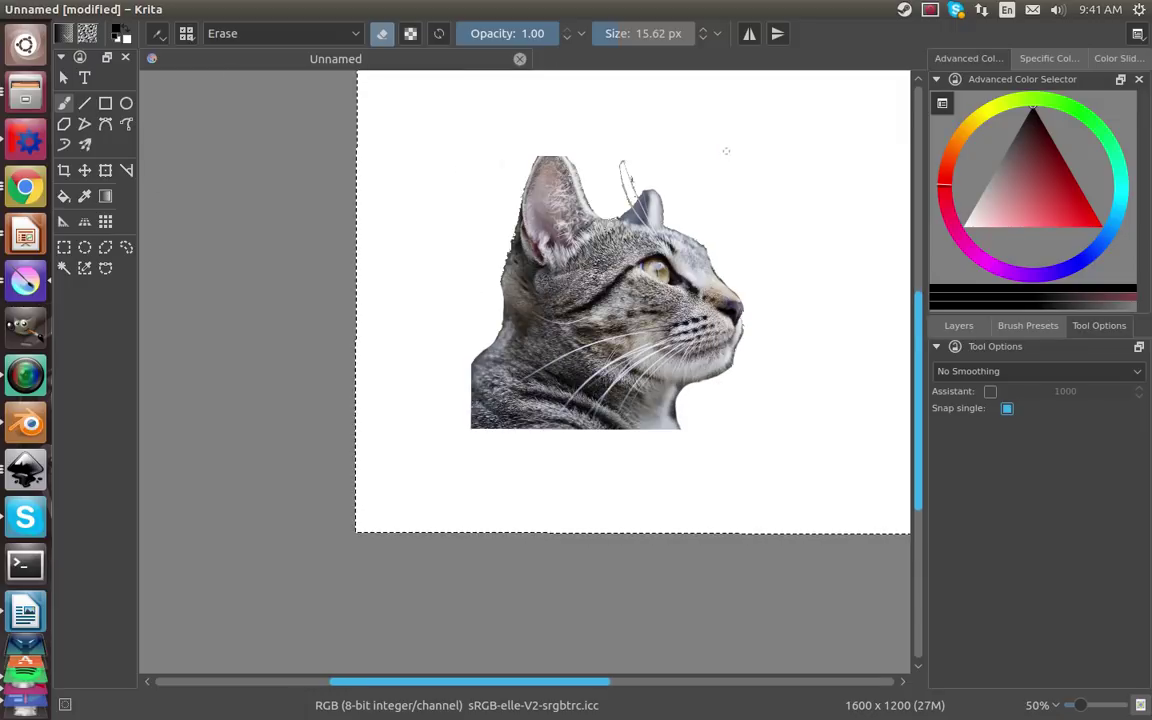
key("bracketleft")
key("bracketleft")
key("bracketleft")
key("bracketleft")
key("bracketleft")
key("bracketleft")
key("bracketleft")
key("bracketleft")
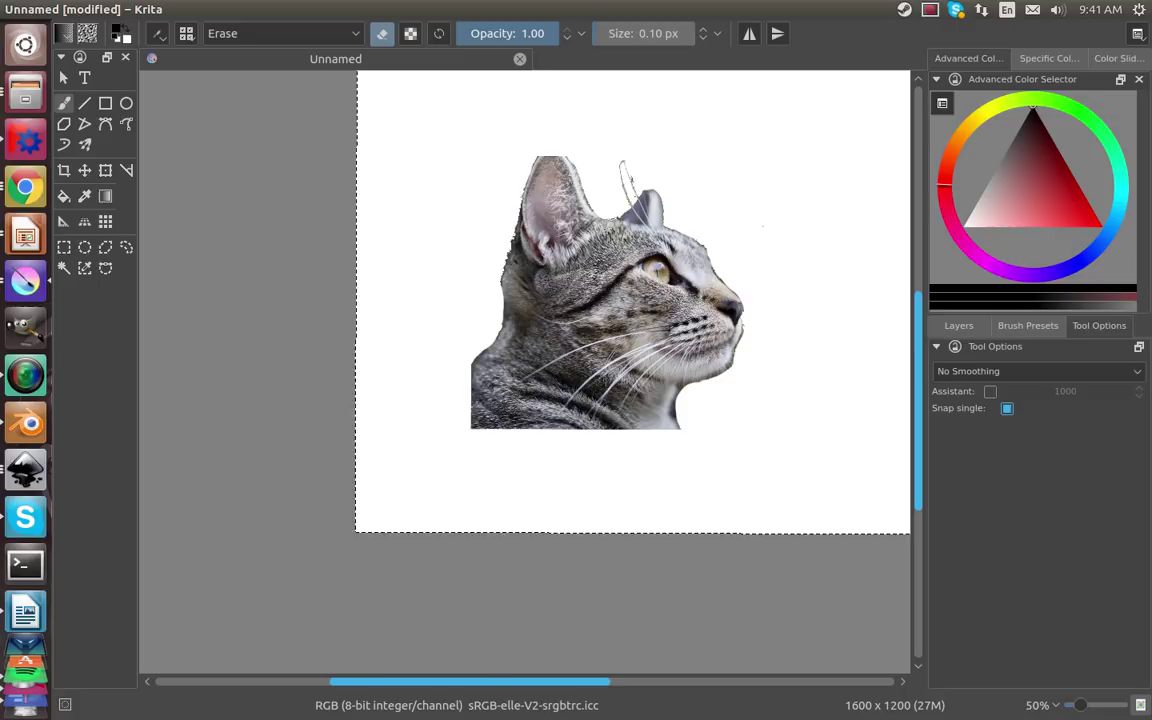
left_click_drag(763, 226, 652, 258)
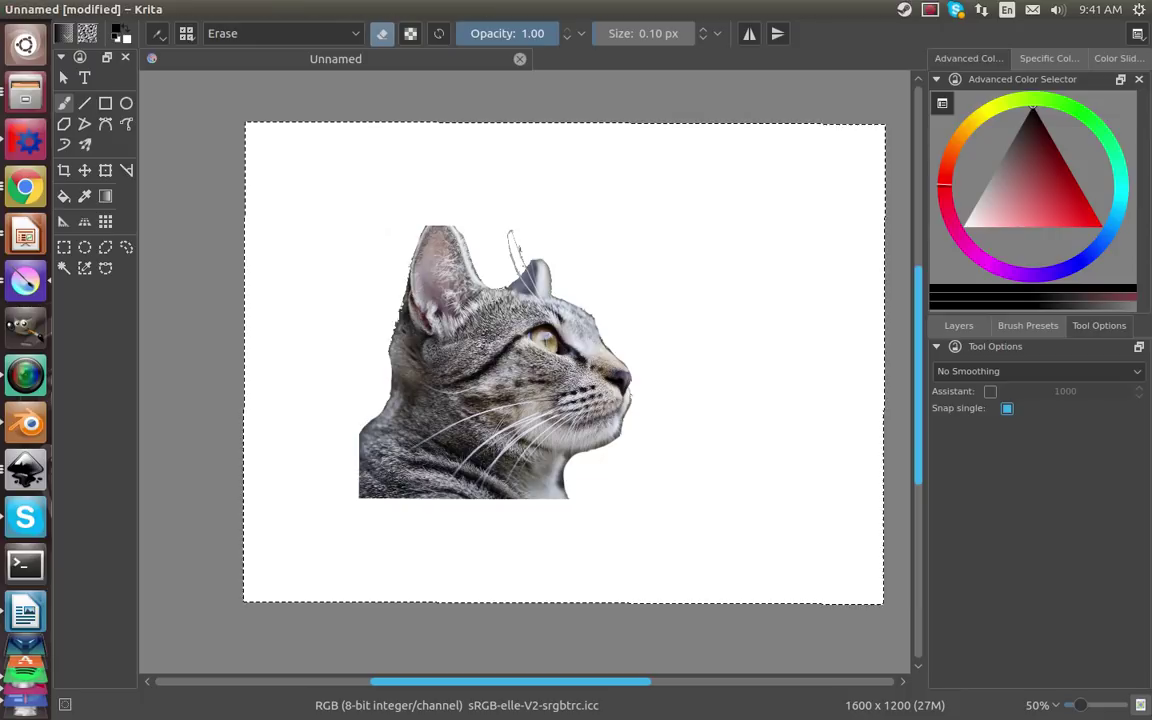
Step: Create a new blank untitled document with Ctrl+N
left_click(66, 9)
key("Escape")
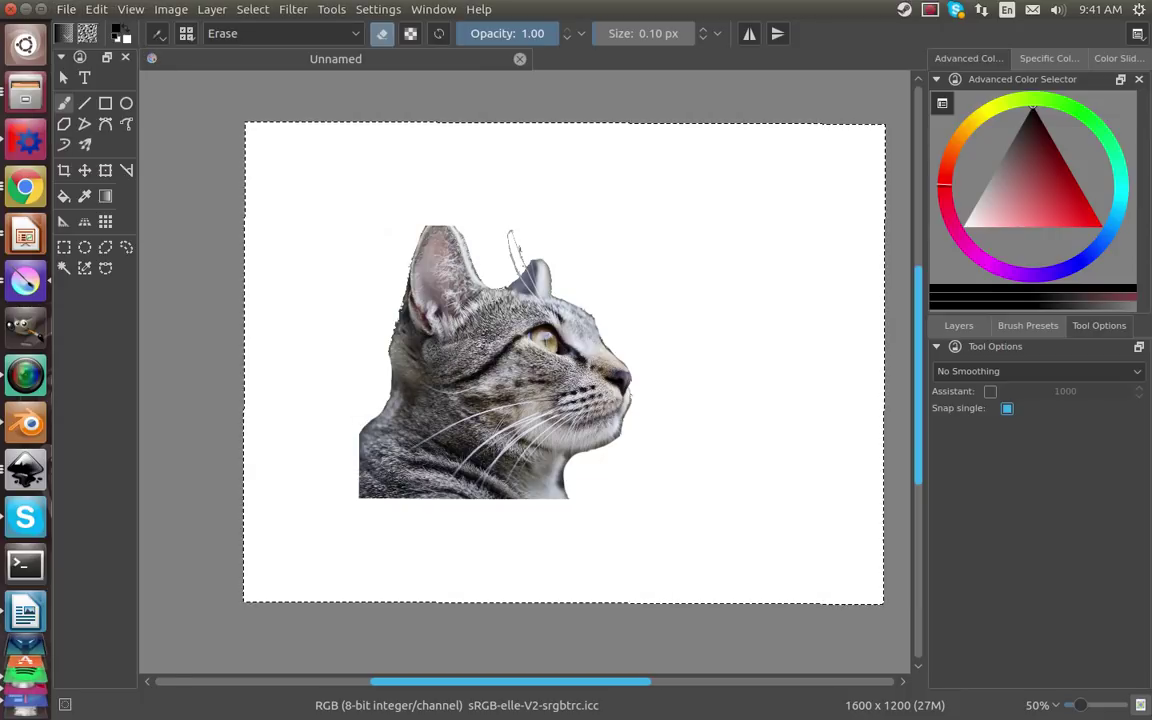
key("ctrl+n")
left_click(917, 652)
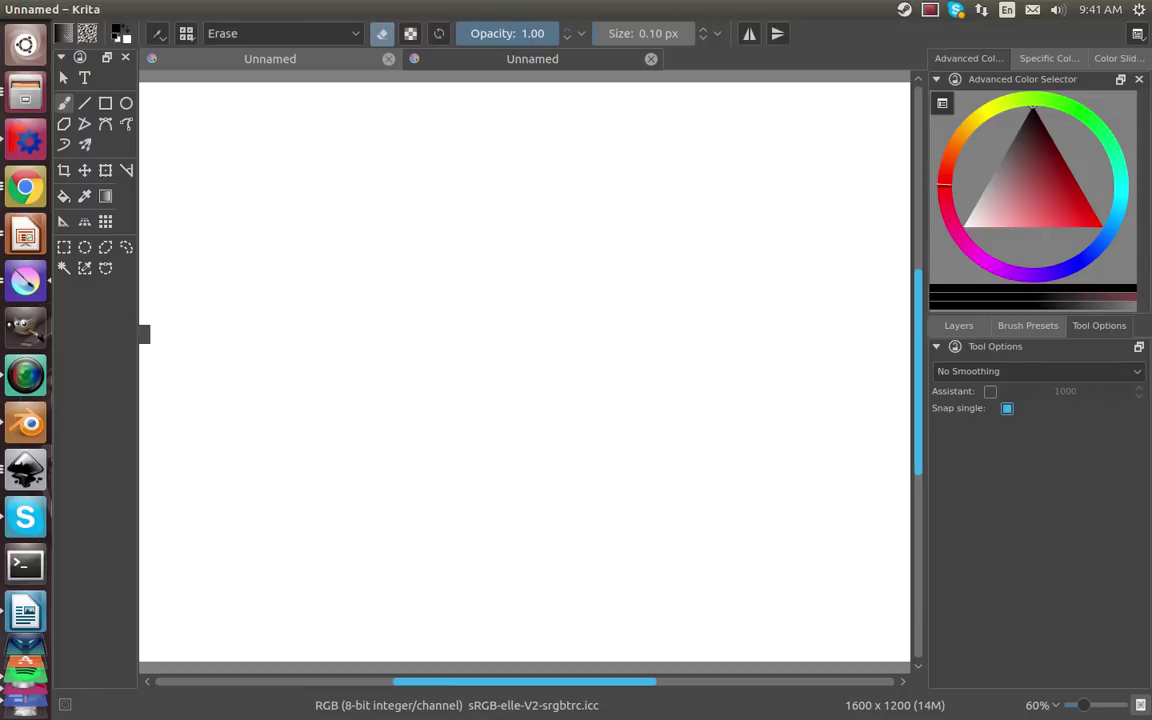
key("minus")
key("minus")
Step: Zoom to 50% and pick the Basic_tip_default brush from the pop-up palette
key("plus")
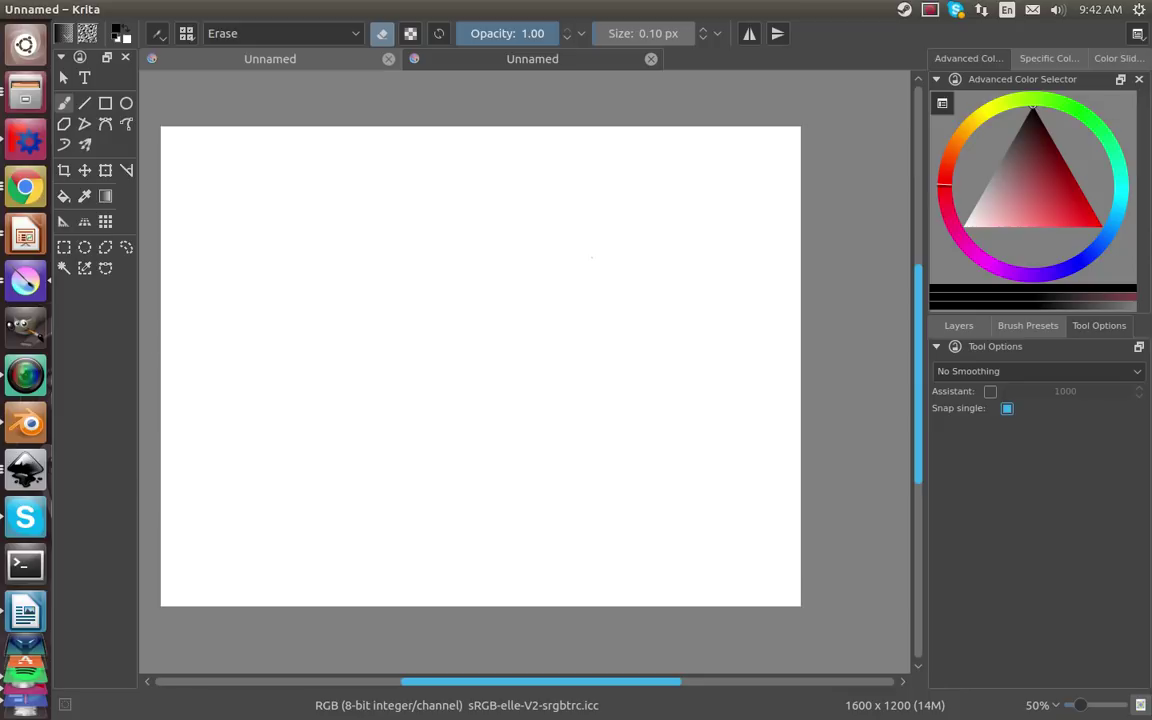
right_click(586, 267)
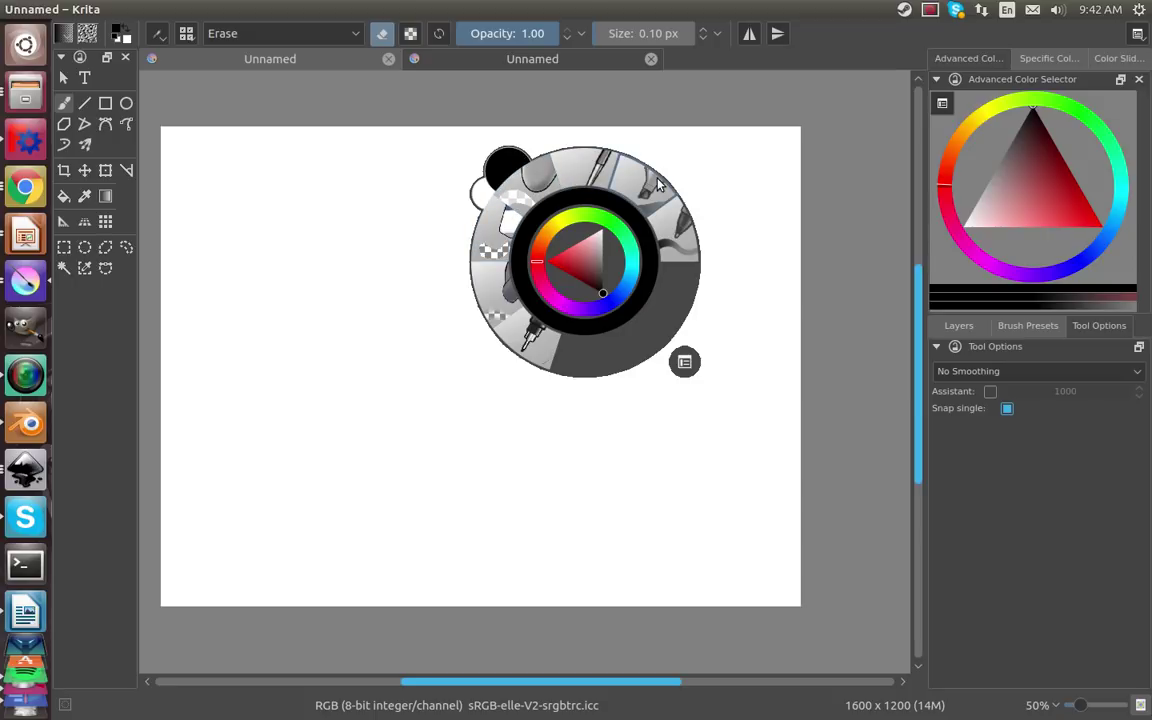
left_click(670, 237)
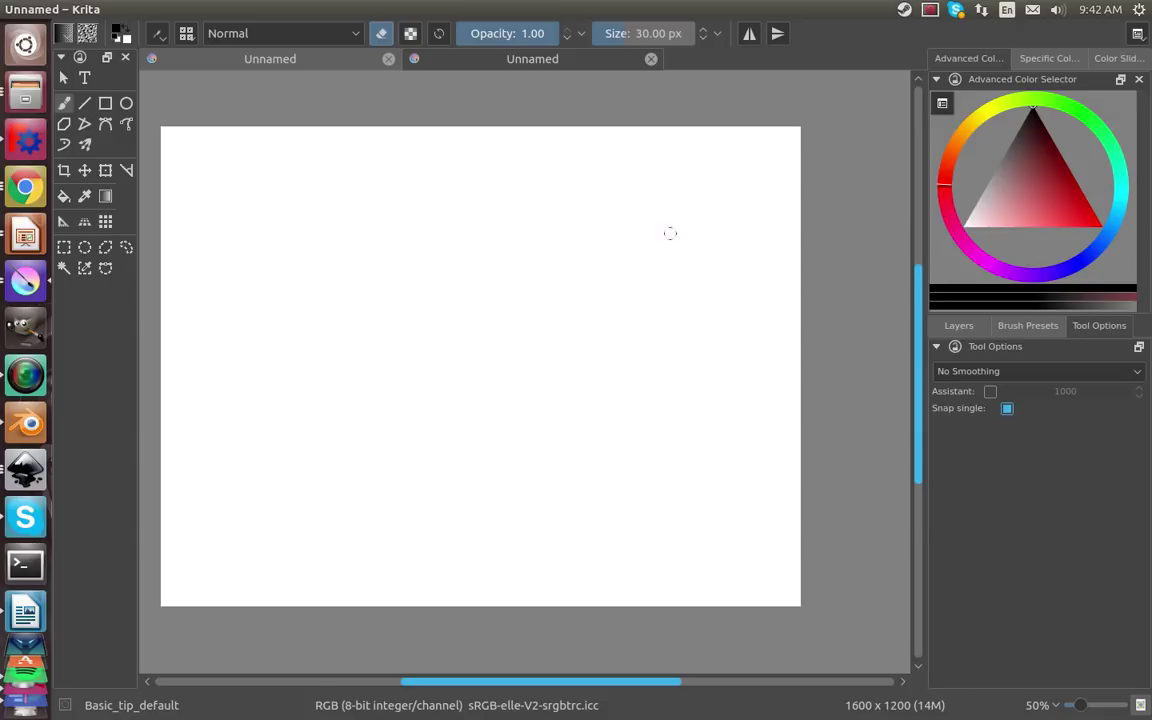
Step: Enable horizontal and vertical mirroring and paint an oval, an outer ring and joining bars
left_click(777, 35)
left_click(749, 35)
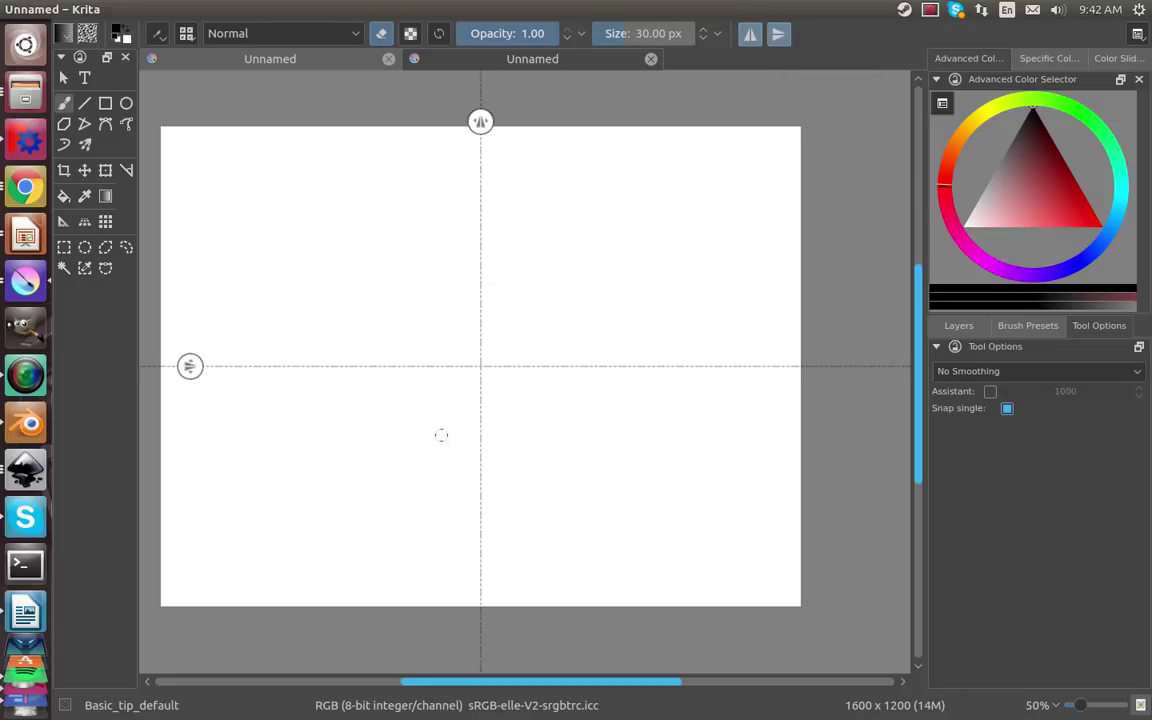
left_click_drag(416, 434, 375, 366)
left_click_drag(478, 450, 412, 433)
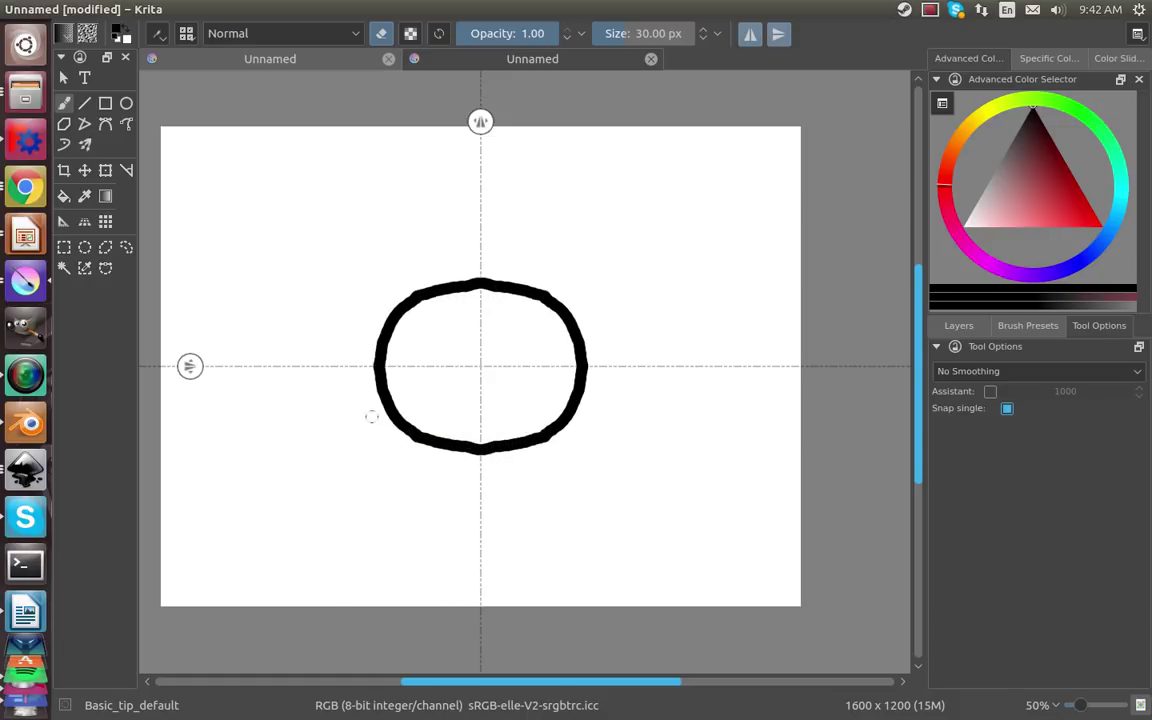
mouse_move(381, 367)
left_mouse_down()
mouse_move(334, 366)
mouse_move(336, 334)
mouse_move(384, 258)
mouse_move(481, 237)
left_mouse_up()
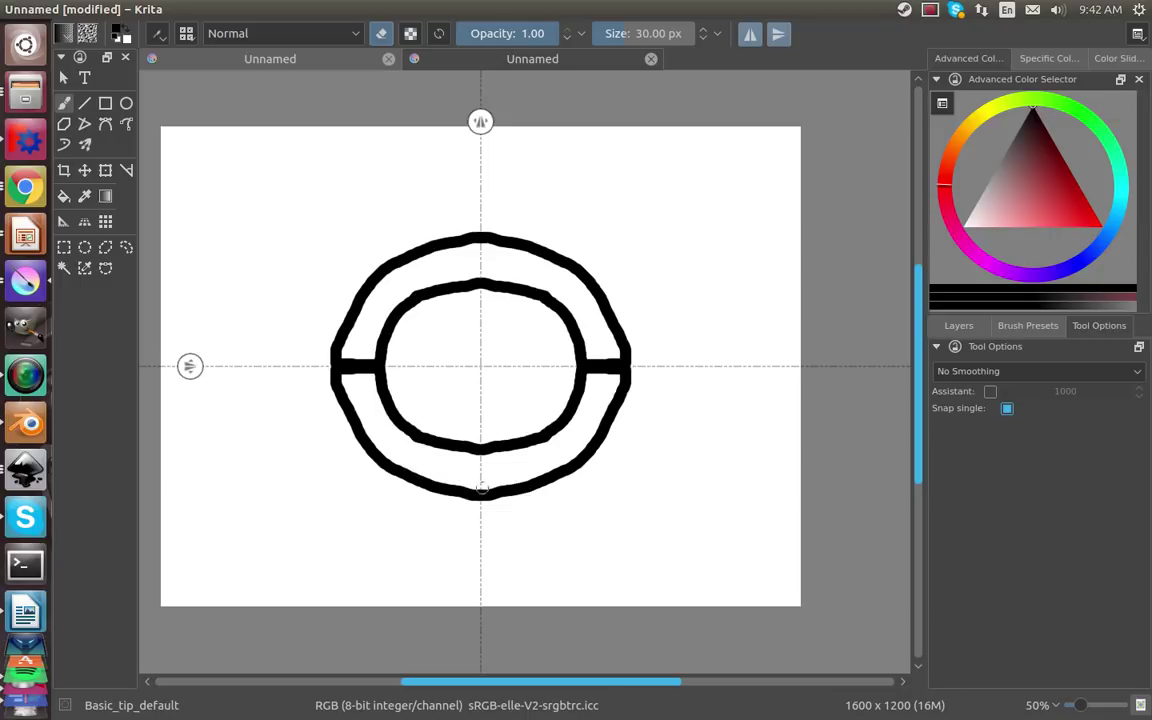
left_click_drag(481, 489, 481, 448)
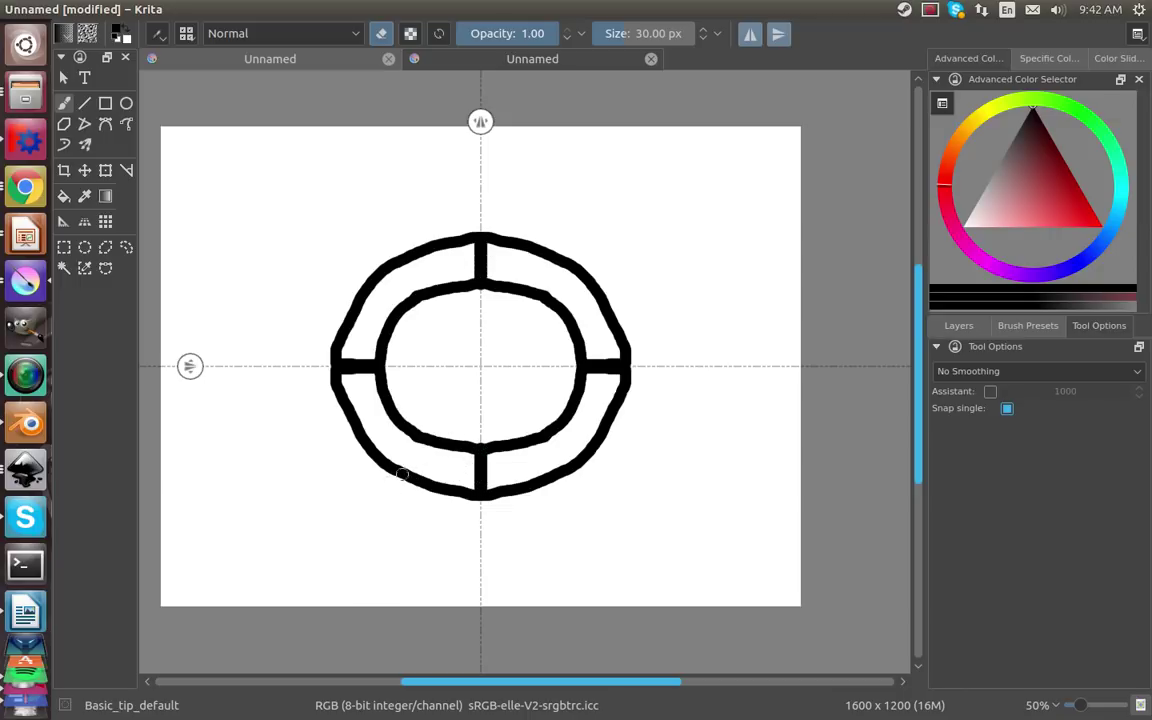
Step: Add flipper shapes, lobes and curls, and mirrored outer curves enclosing the petals
mouse_move(403, 476)
left_mouse_down()
mouse_move(361, 505)
mouse_move(352, 489)
mouse_move(371, 455)
mouse_move(337, 475)
mouse_move(313, 465)
mouse_move(357, 425)
mouse_move(313, 438)
mouse_move(318, 402)
mouse_move(337, 400)
mouse_move(306, 402)
mouse_move(293, 367)
mouse_move(335, 366)
left_mouse_up()
key("super")
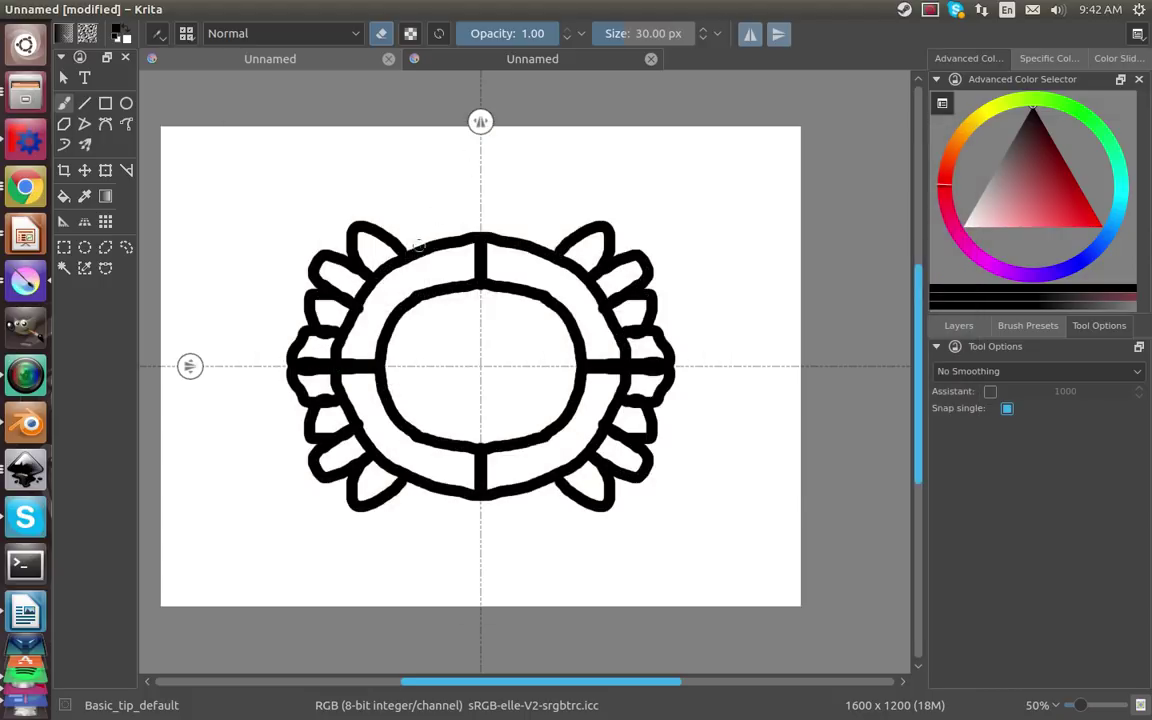
mouse_move(418, 244)
left_mouse_down()
mouse_move(405, 215)
mouse_move(415, 195)
mouse_move(440, 235)
mouse_move(460, 172)
mouse_move(482, 179)
left_mouse_up()
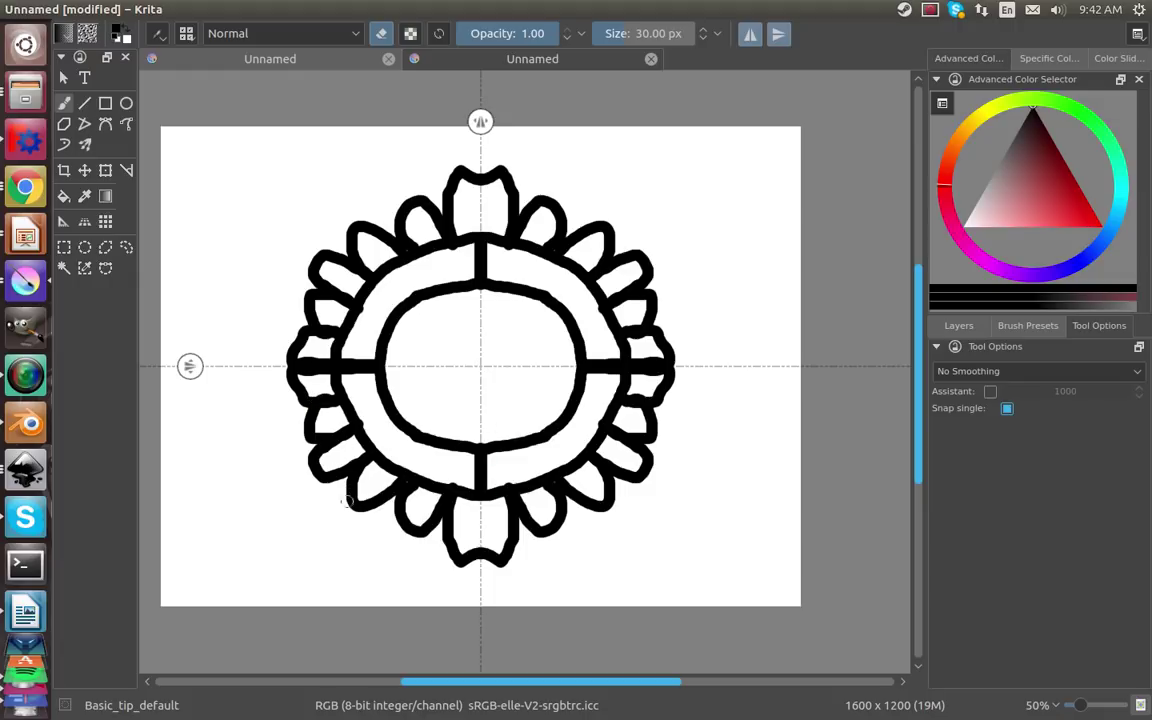
mouse_move(346, 501)
left_mouse_down()
mouse_move(255, 420)
mouse_move(242, 330)
left_mouse_up()
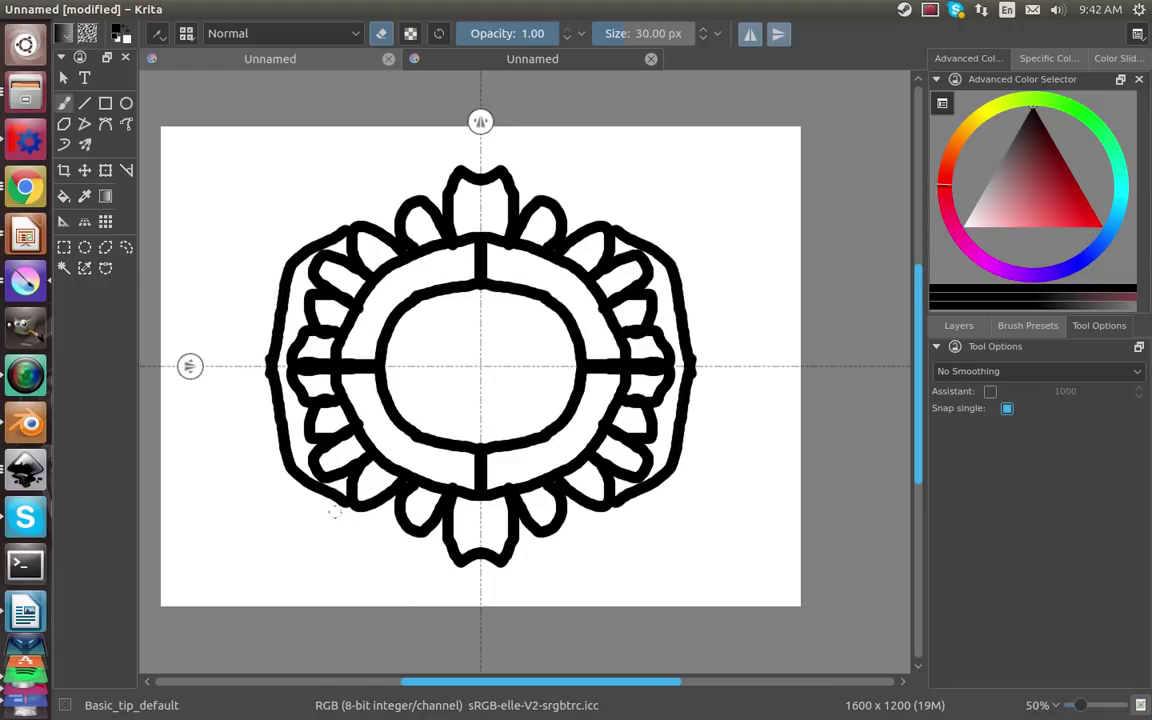
mouse_move(343, 507)
left_mouse_down()
mouse_move(354, 540)
mouse_move(407, 568)
mouse_move(483, 575)
left_mouse_up()
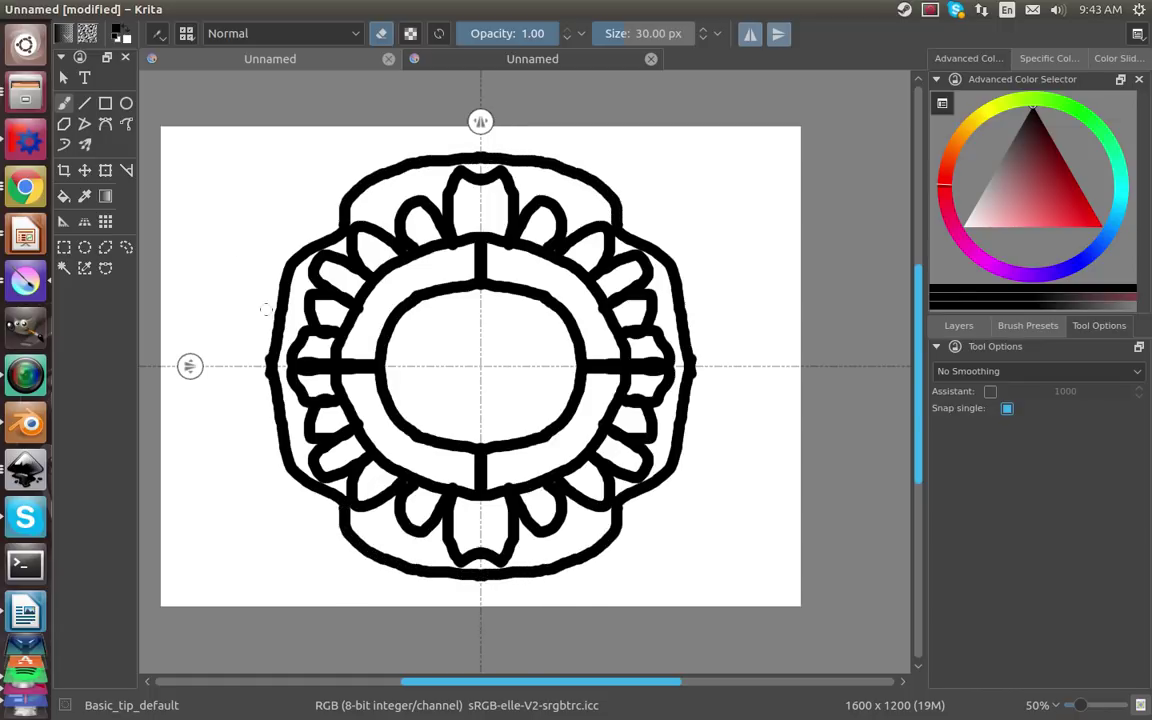
mouse_move(265, 309)
left_mouse_down()
mouse_move(263, 272)
mouse_move(297, 201)
mouse_move(335, 169)
mouse_move(396, 163)
left_mouse_up()
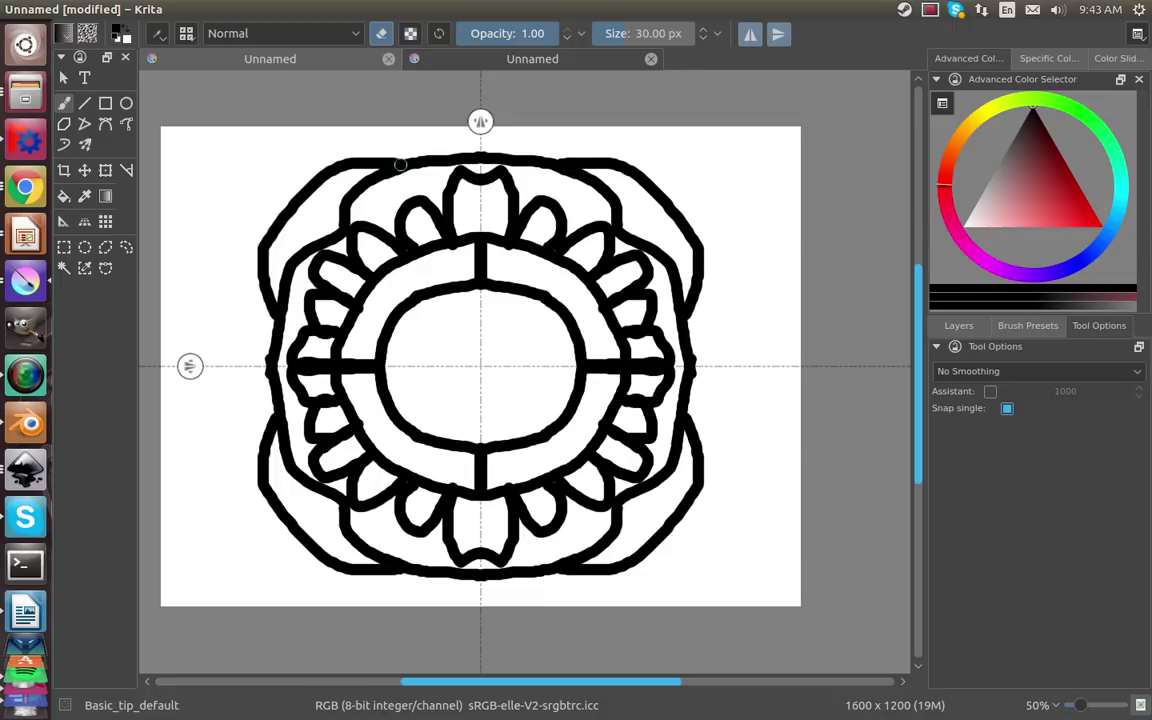
Step: Paint scroll shapes inside the circle, brackets around the cross, and side arcs
mouse_move(529, 435)
left_mouse_down()
mouse_move(510, 395)
mouse_move(540, 375)
mouse_move(525, 340)
mouse_move(505, 400)
mouse_move(482, 423)
left_mouse_up()
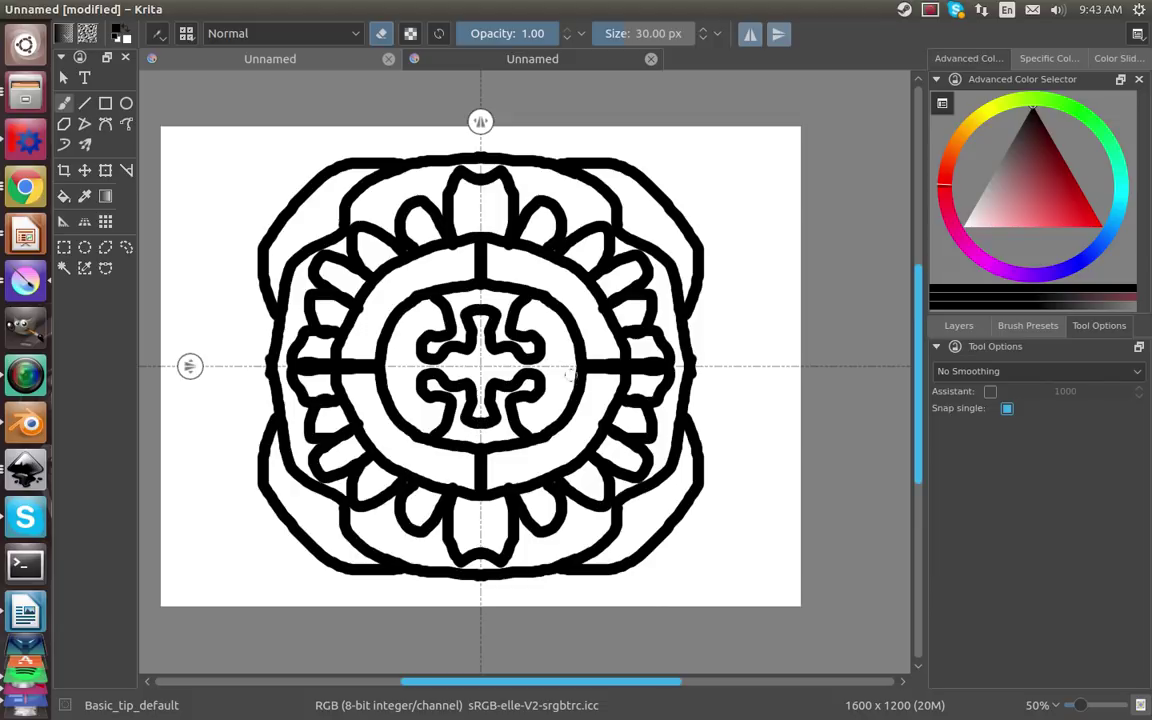
mouse_move(553, 427)
left_mouse_down()
mouse_move(564, 392)
mouse_move(556, 360)
left_mouse_up()
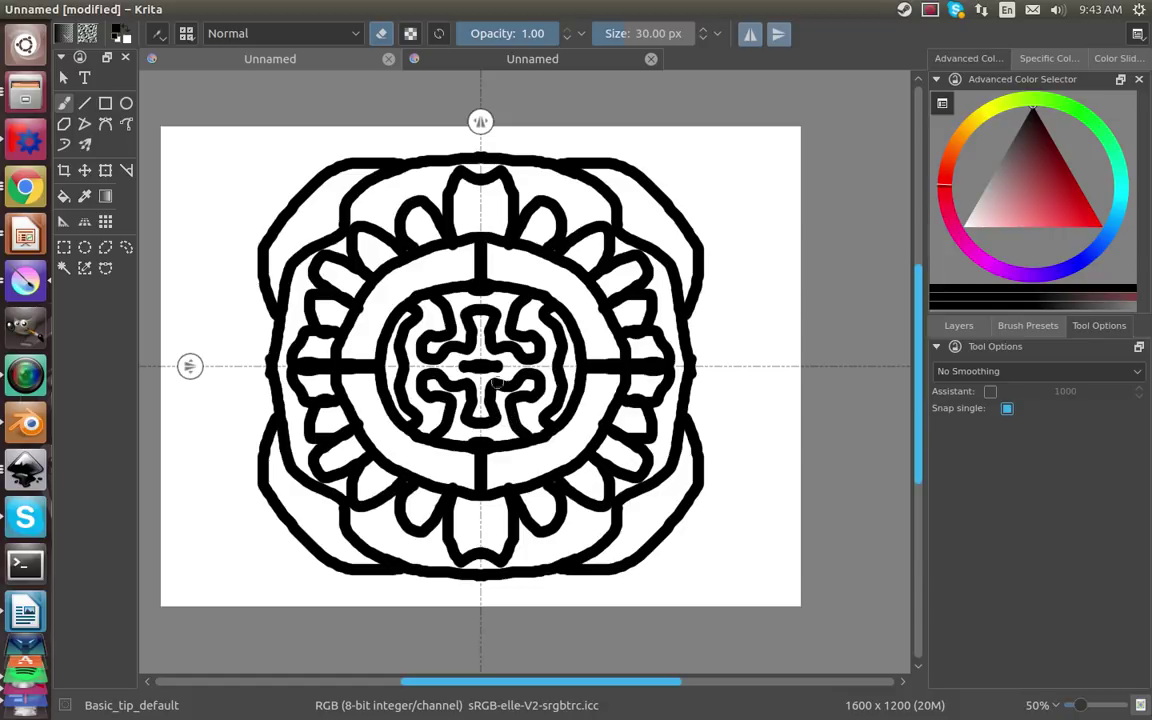
mouse_move(716, 447)
left_mouse_down()
mouse_move(753, 360)
mouse_move(705, 265)
left_mouse_up()
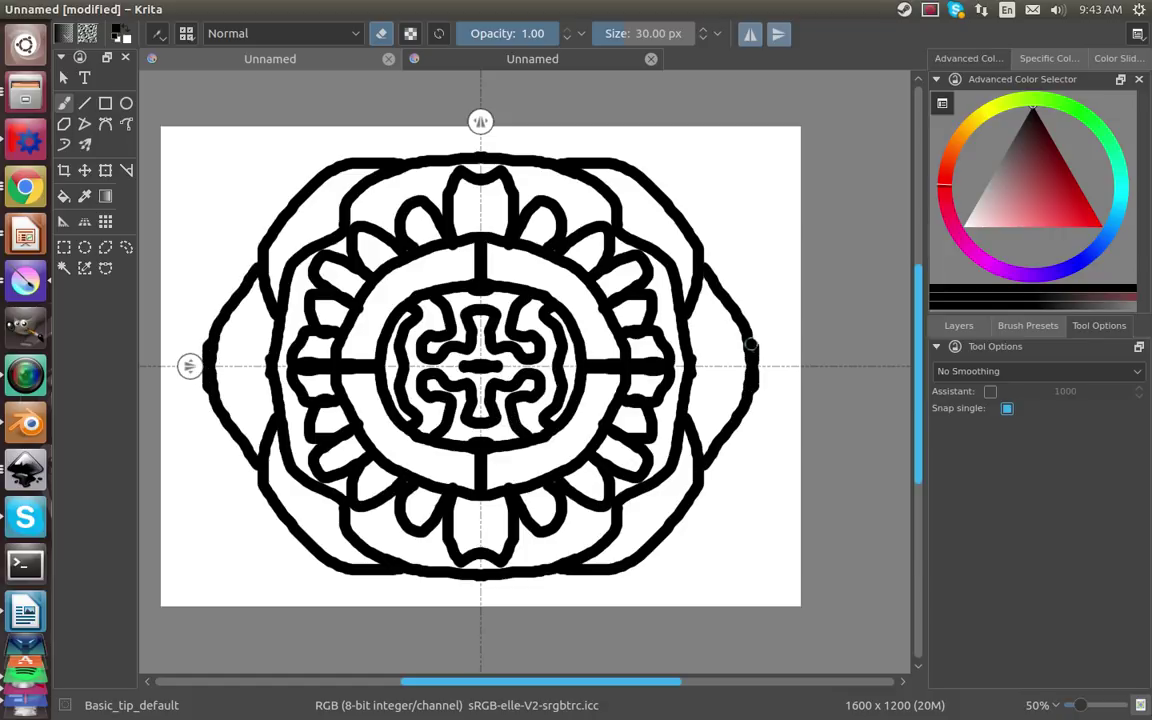
Step: Turn off horizontal mirroring and add arcs above and hooks at the lower corners
left_click(780, 36)
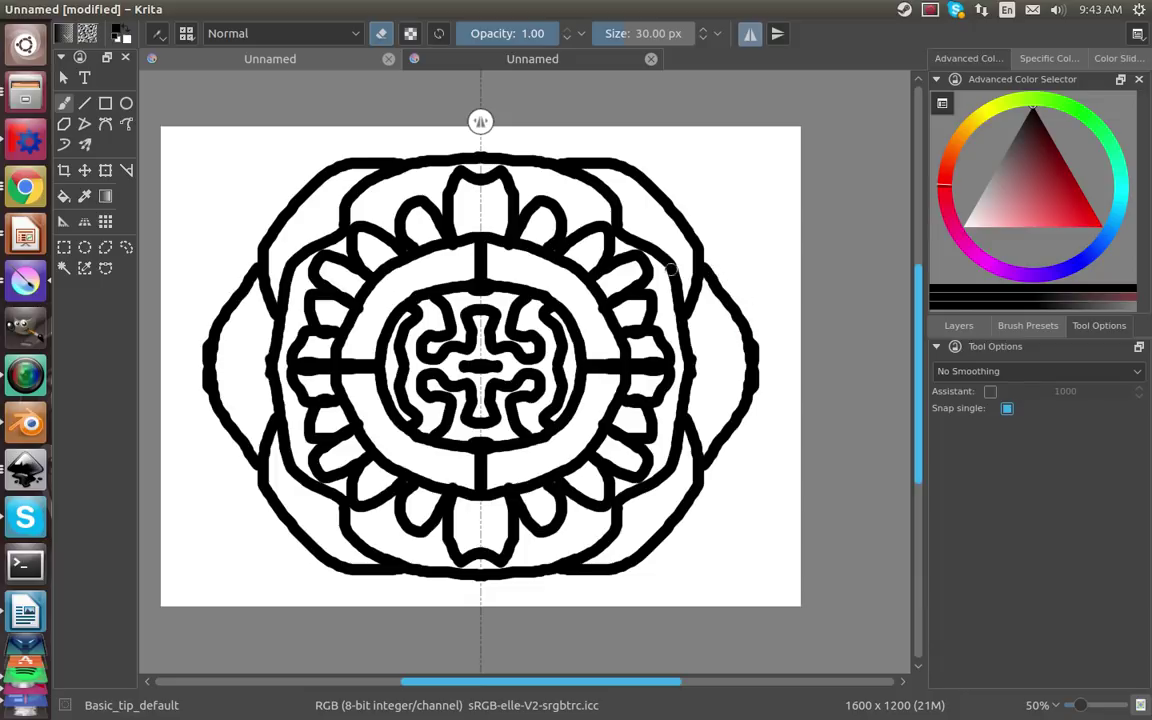
mouse_move(662, 193)
left_mouse_down()
mouse_move(727, 212)
mouse_move(762, 257)
mouse_move(700, 258)
left_mouse_up()
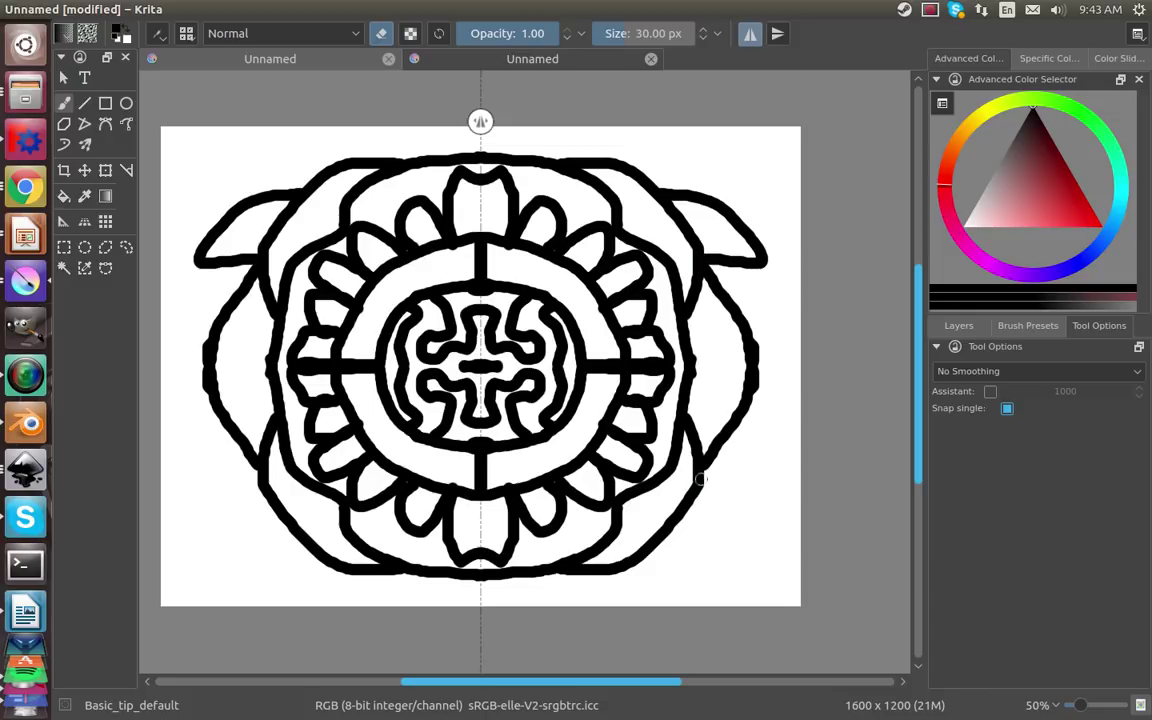
mouse_move(701, 479)
left_mouse_down()
mouse_move(740, 478)
mouse_move(758, 492)
mouse_move(725, 565)
mouse_move(570, 598)
mouse_move(527, 592)
mouse_move(523, 578)
left_mouse_up()
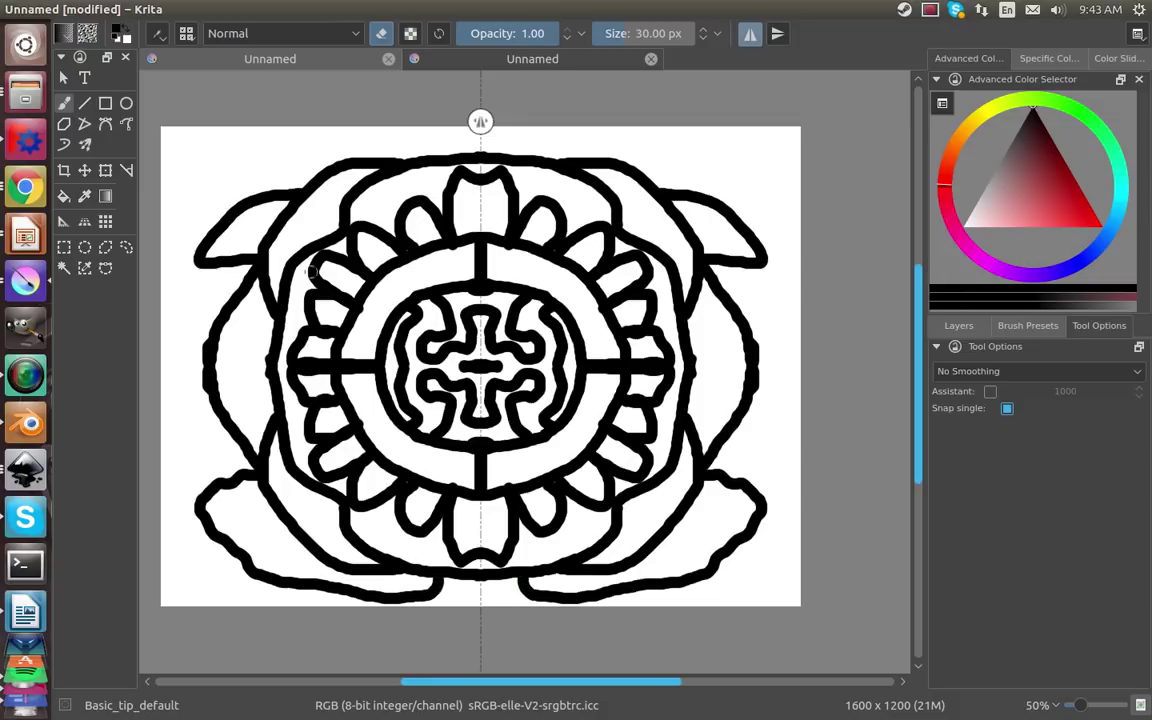
left_click_drag(454, 165, 481, 147)
Step: Turn off vertical mirroring, paint a top-edge stroke, then undo everything back to blank
left_click(749, 33)
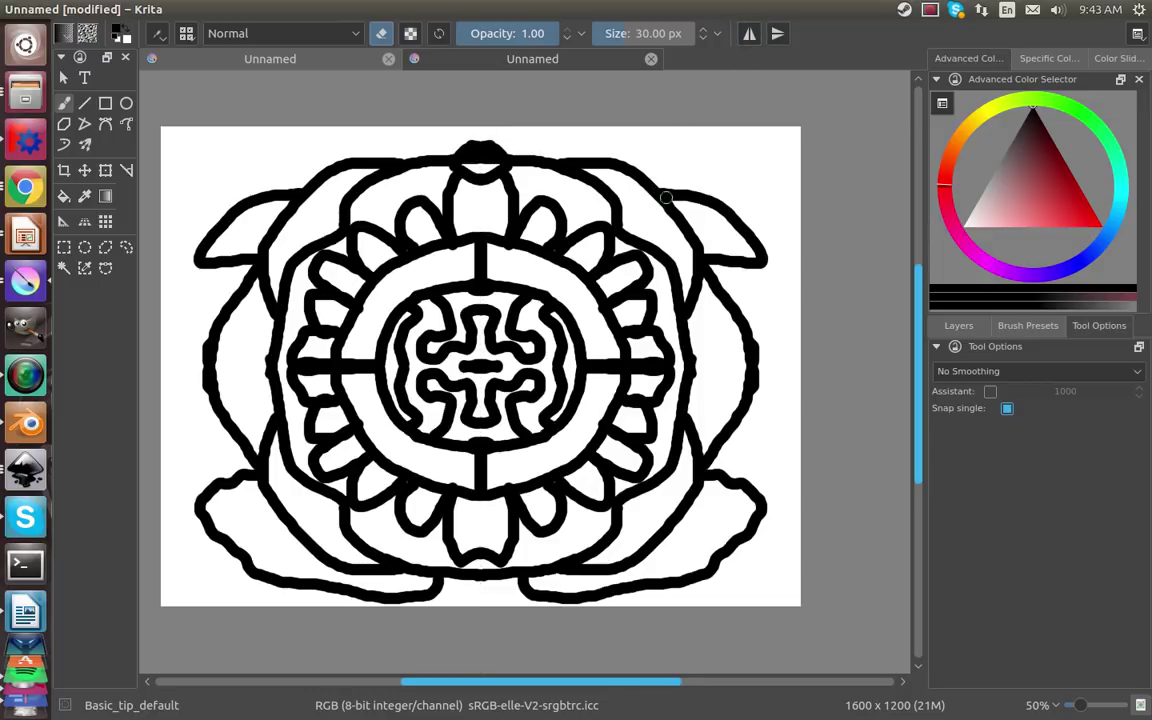
mouse_move(598, 166)
left_mouse_down()
mouse_move(530, 144)
mouse_move(480, 168)
mouse_move(494, 162)
left_mouse_up()
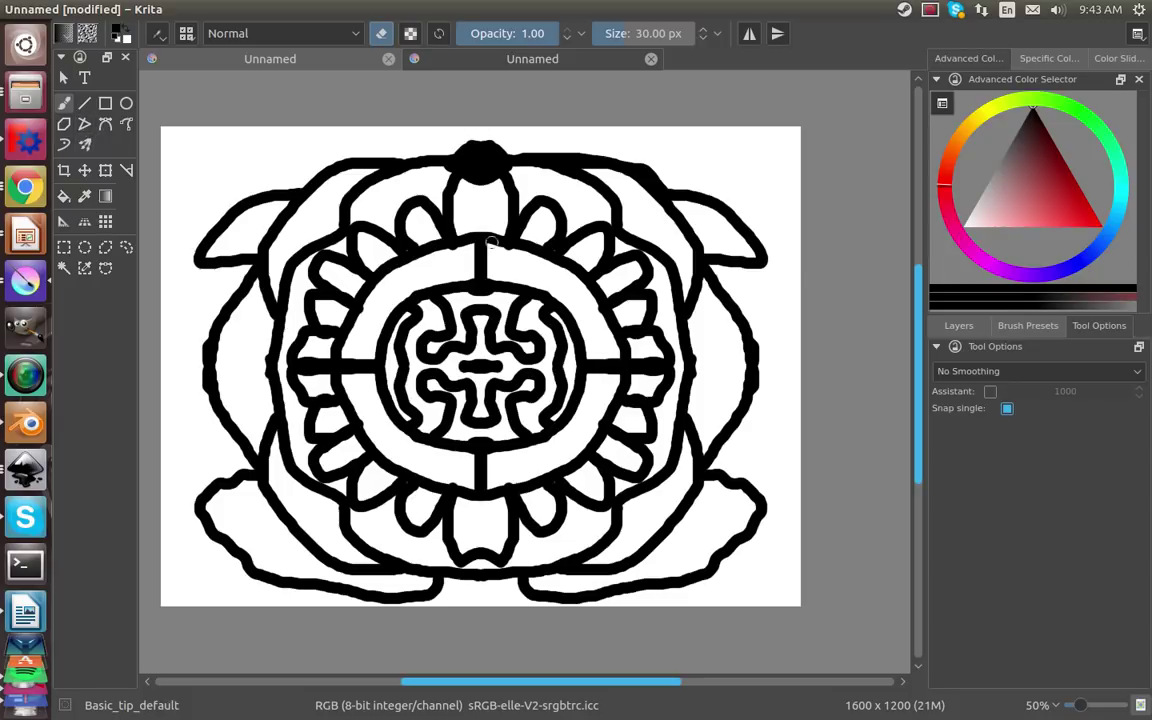
key("ctrl+z")
key("ctrl+z")
key("ctrl+z")
key("ctrl+z")
key("ctrl+z")
key("ctrl+z")
key("ctrl+z")
key("ctrl+z")
key("ctrl+z")
key("ctrl+z")
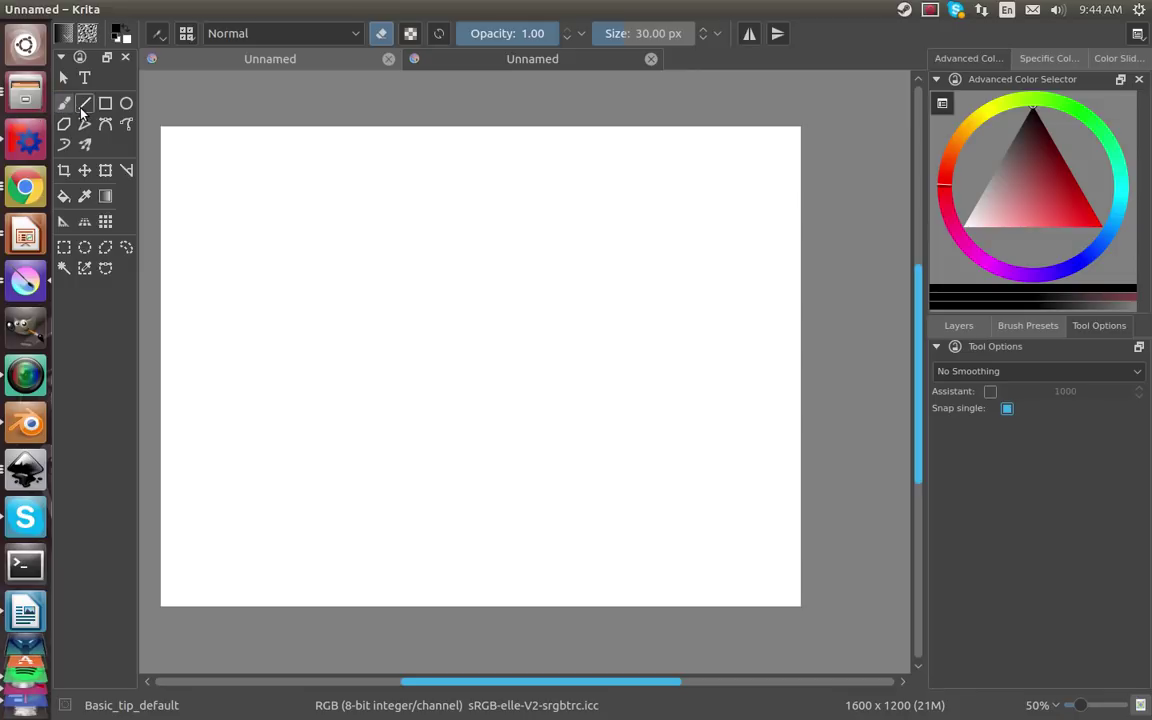
Step: Draw three straight lines: a diagonal, a near-horizontal and a long vertical
left_click(84, 103)
mouse_move(229, 219)
left_mouse_down()
mouse_move(481, 267)
mouse_move(581, 257)
mouse_move(413, 391)
left_mouse_up()
left_click_drag(394, 303, 557, 321)
left_click_drag(582, 245, 582, 532)
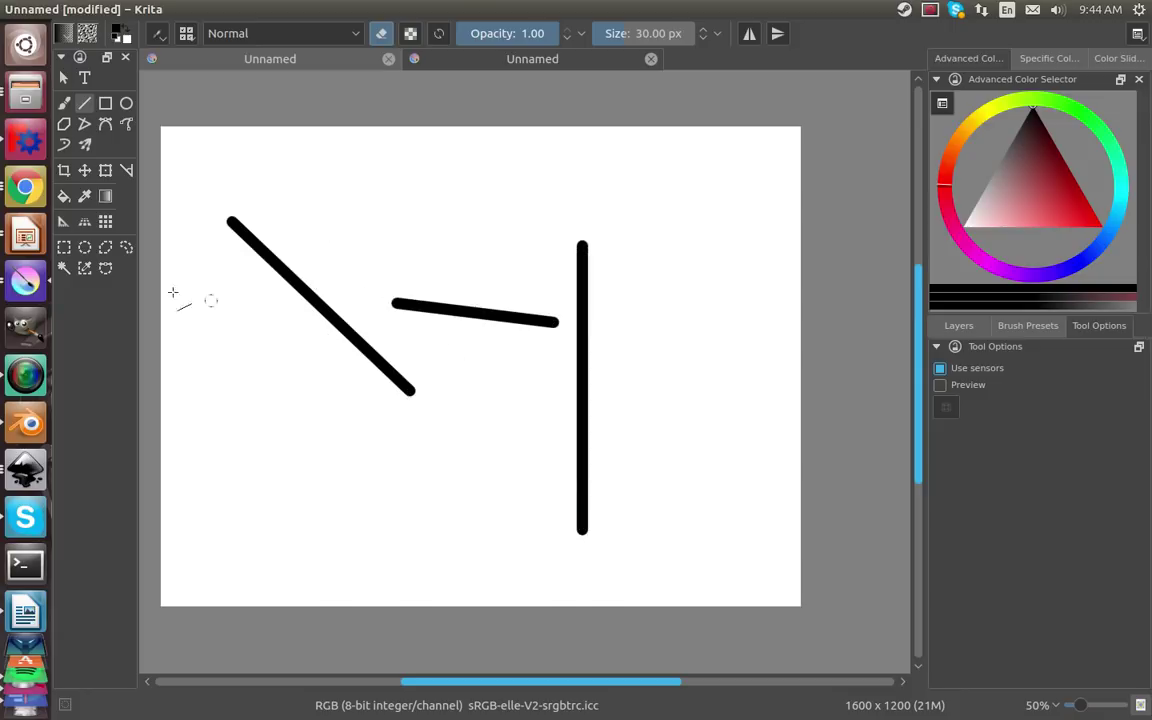
Step: Draw a wide rectangle outline and a large circle on the left
left_click(105, 103)
left_click_drag(280, 189, 746, 378)
left_click(126, 103)
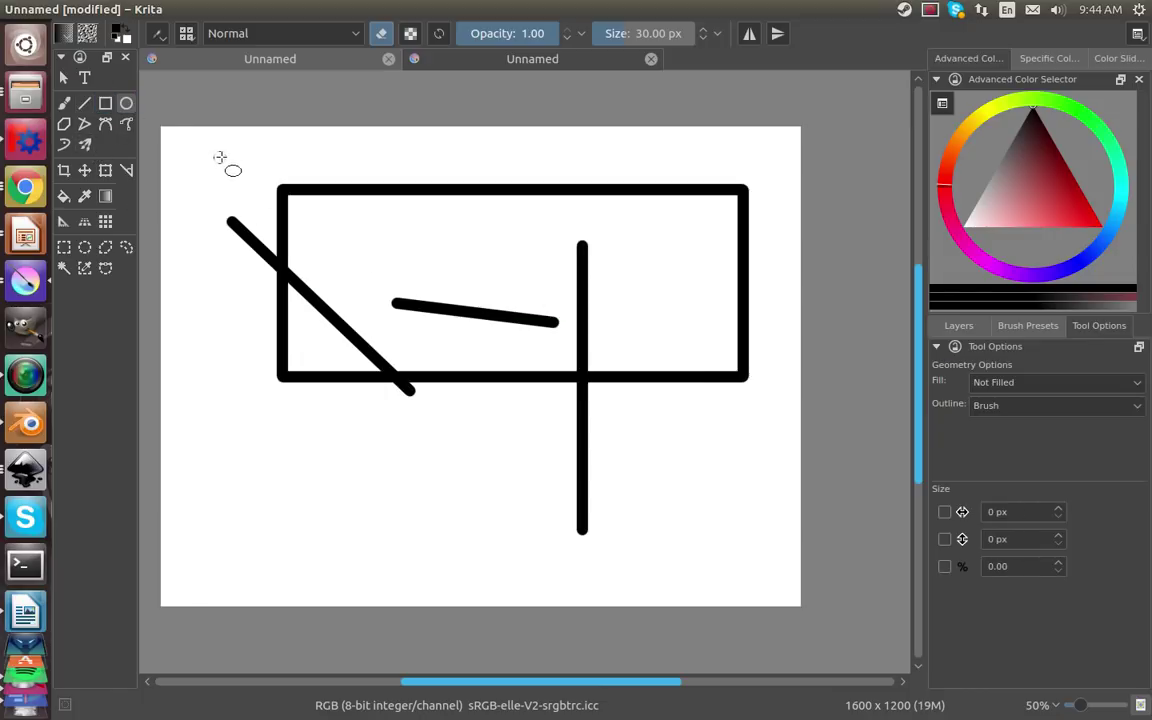
left_click_drag(229, 158, 518, 459)
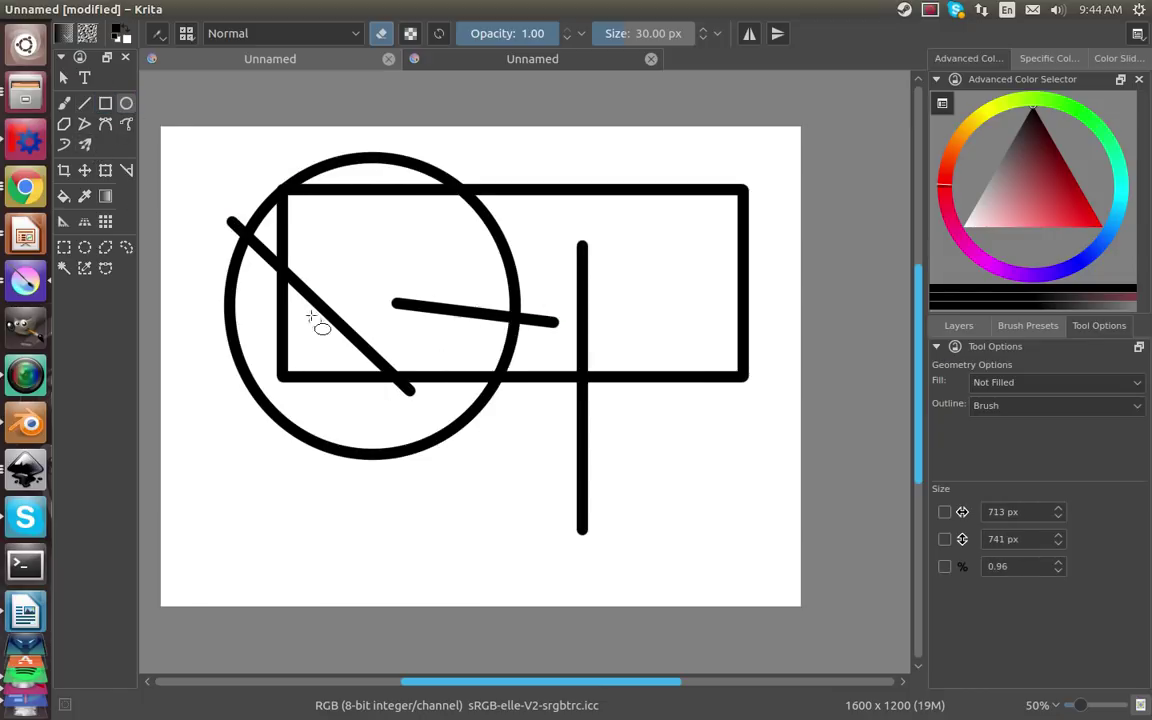
left_click(63, 125)
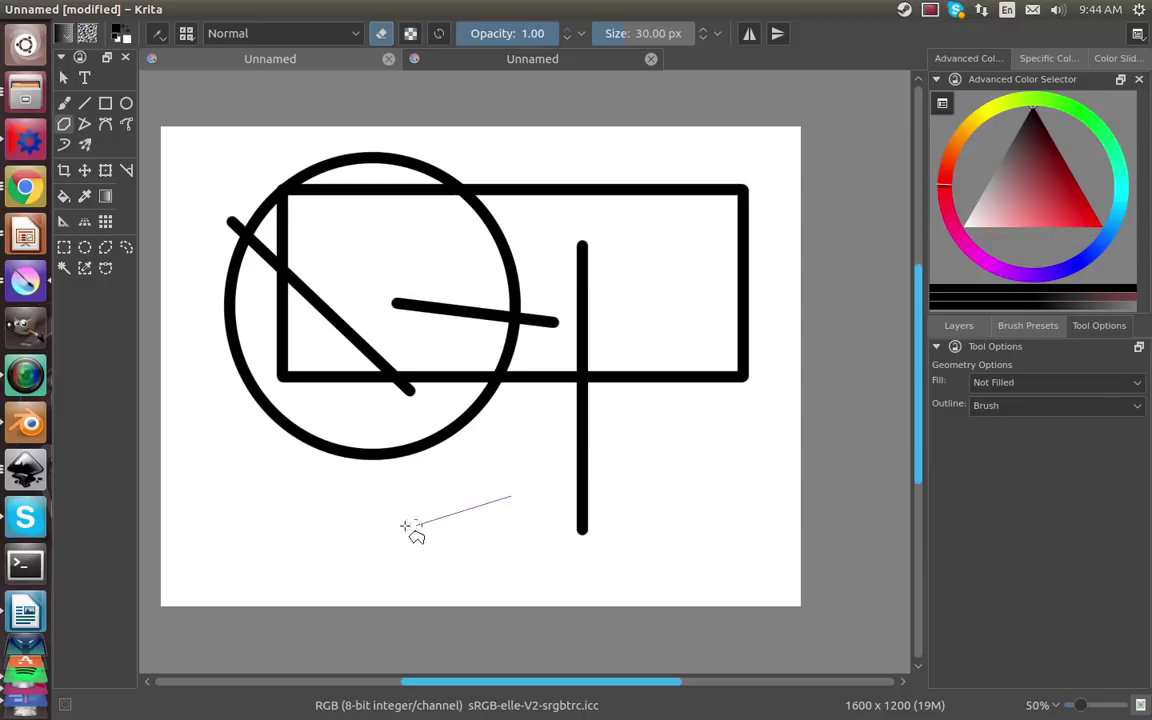
Step: Draw a closed five-sided polygon below the circle
left_click(270, 516)
left_click(265, 462)
left_click(366, 413)
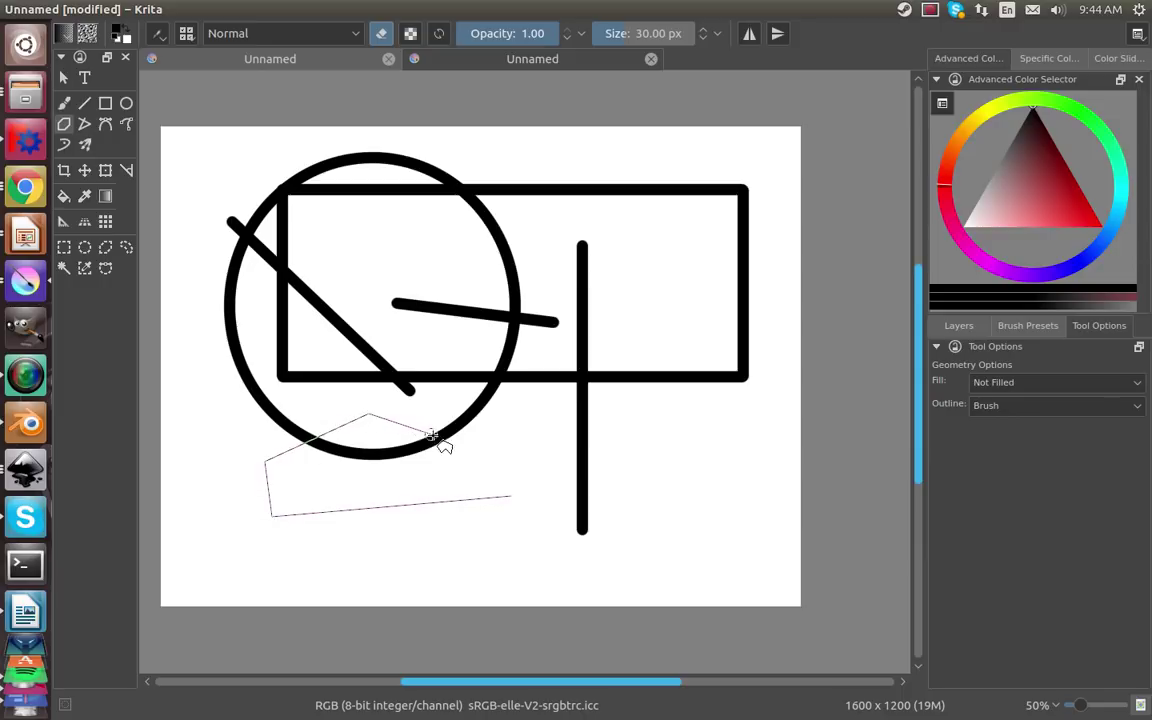
left_click(500, 458)
double_click(512, 496)
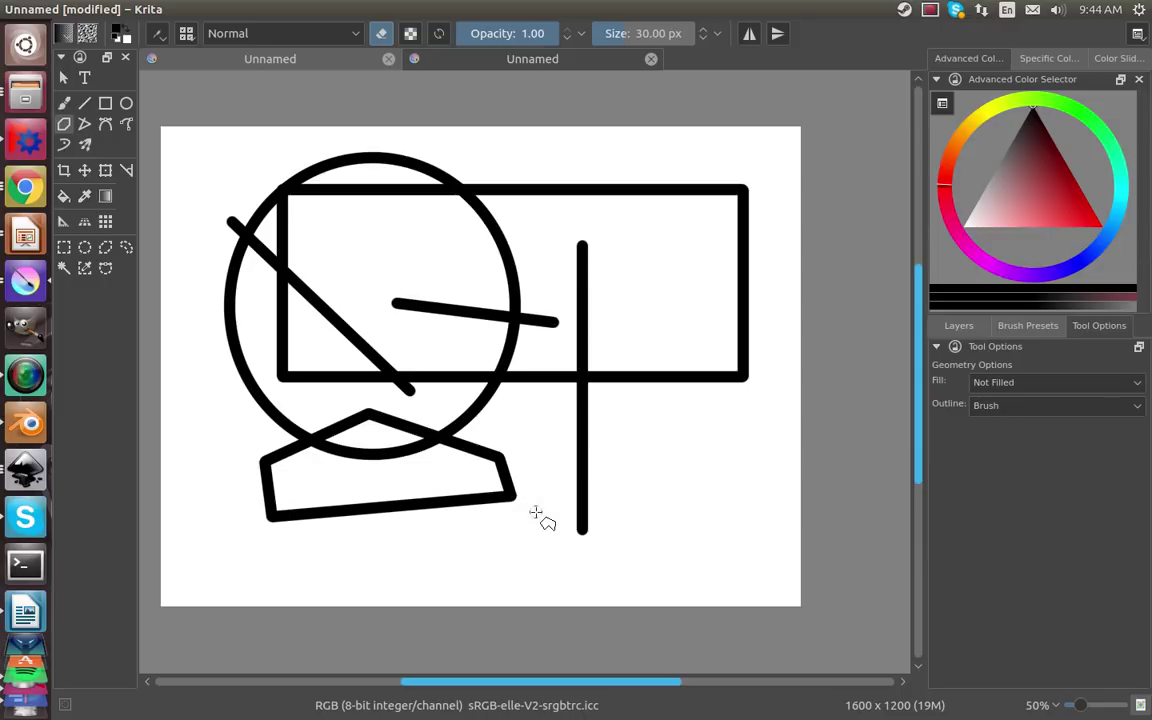
Step: Draw a star-like zigzag polyline inside the rectangle
left_click(84, 124)
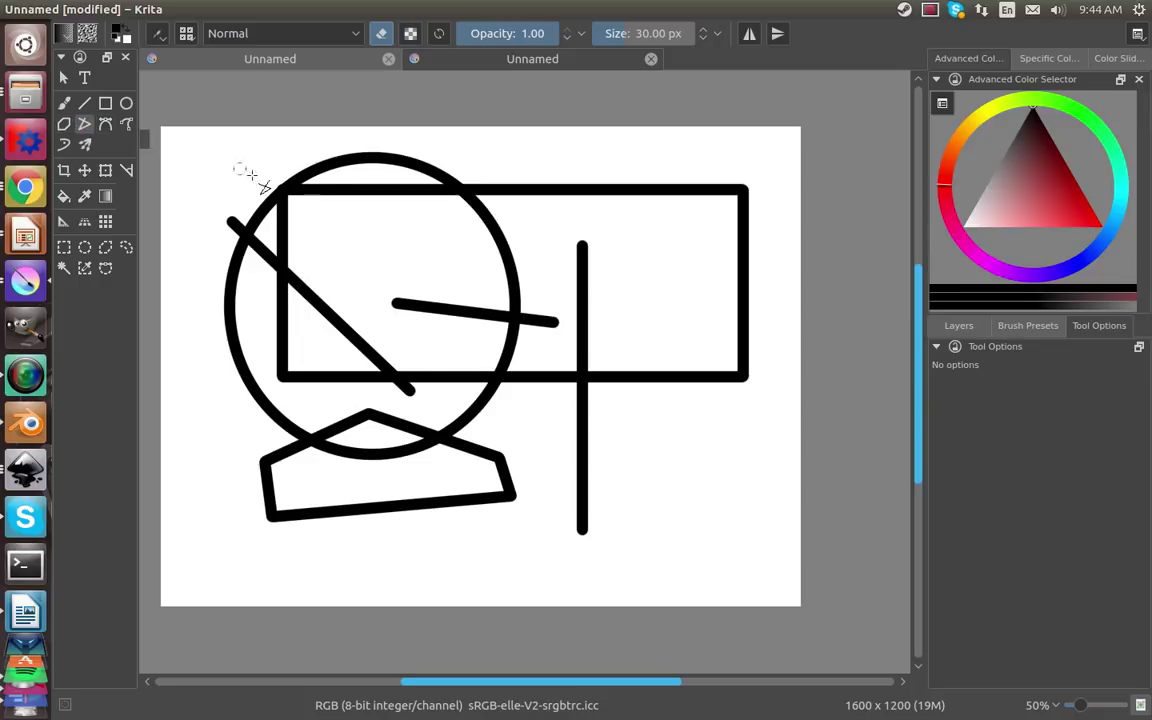
left_click(390, 250)
left_click(575, 221)
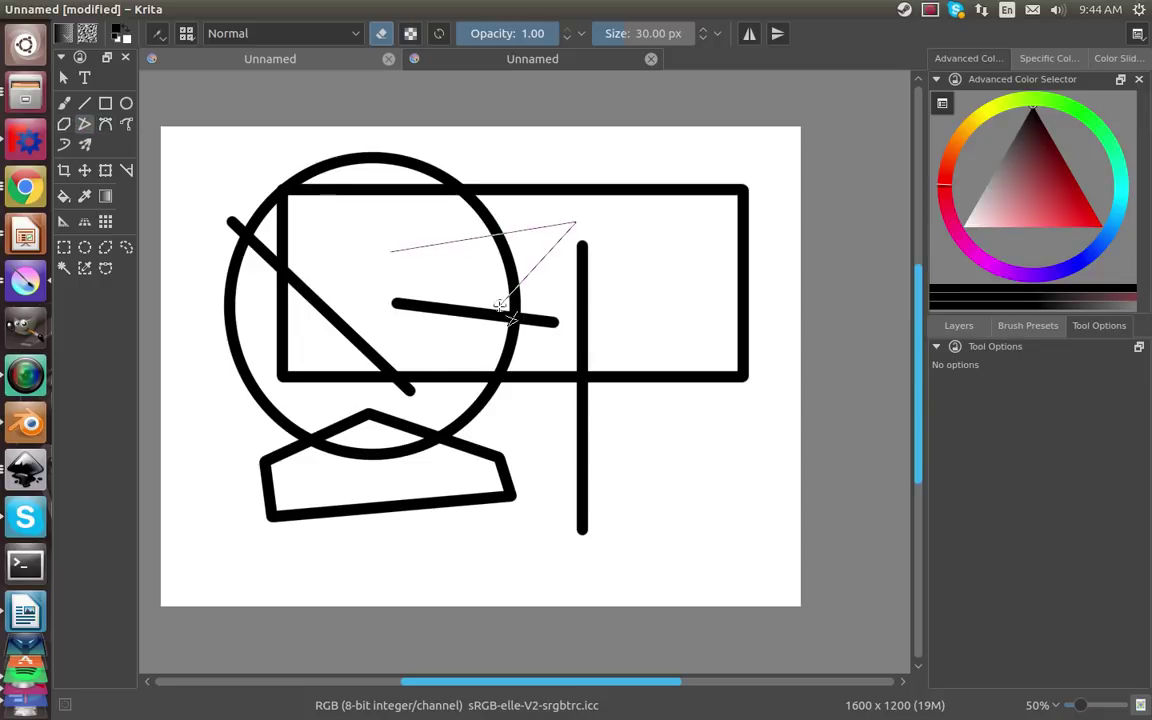
left_click(500, 303)
left_click(477, 208)
left_click(588, 289)
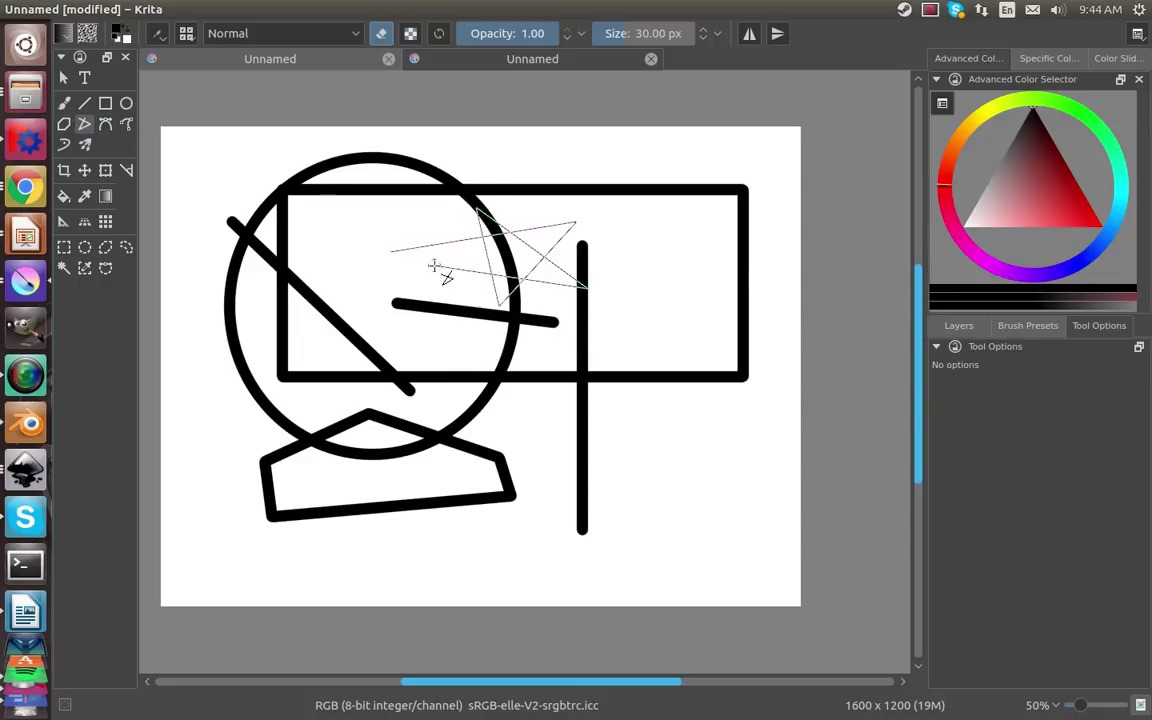
double_click(391, 252)
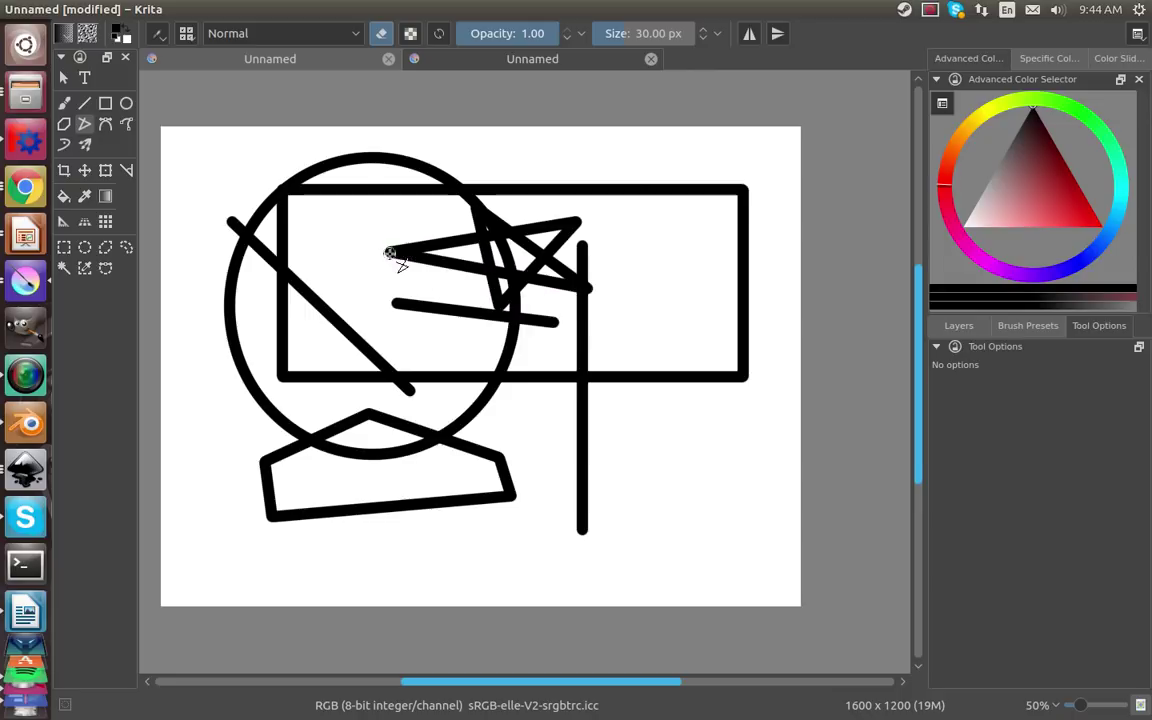
left_click(105, 124)
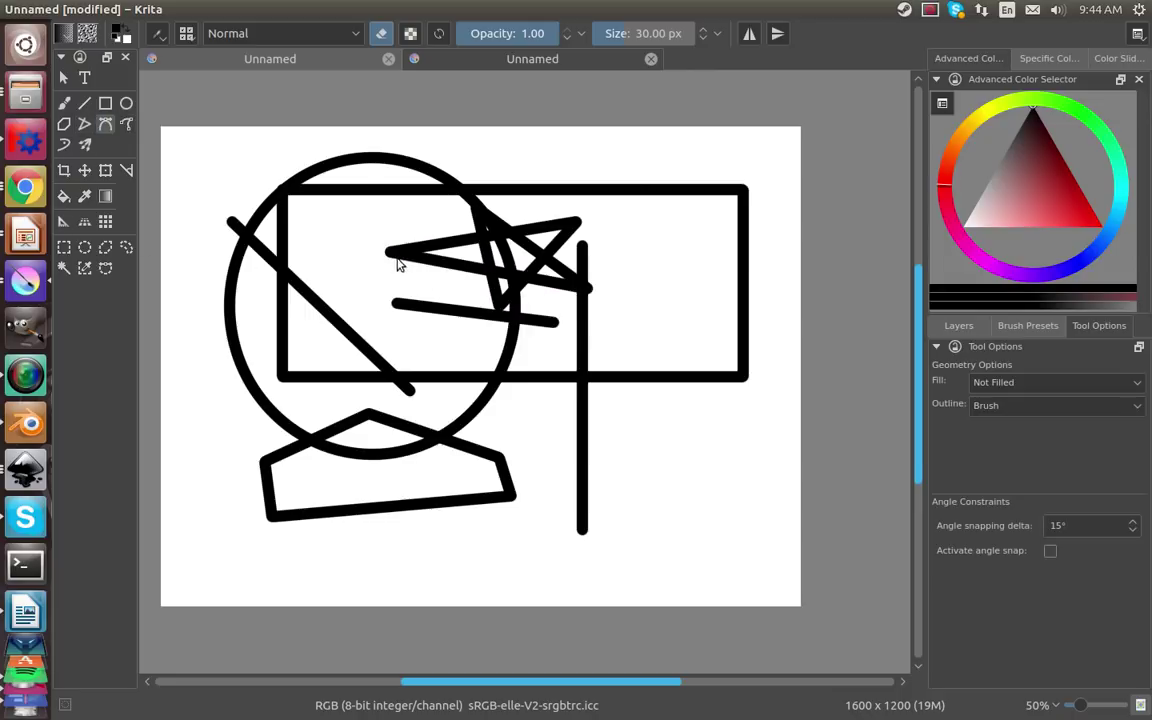
Step: Start a bezier curve in the circle, then cancel it and undo the zigzag polyline
left_click(434, 262)
mouse_move(500, 366)
left_mouse_down()
mouse_move(545, 362)
mouse_move(487, 328)
mouse_move(501, 305)
mouse_move(422, 321)
mouse_move(380, 346)
mouse_move(415, 420)
left_mouse_up()
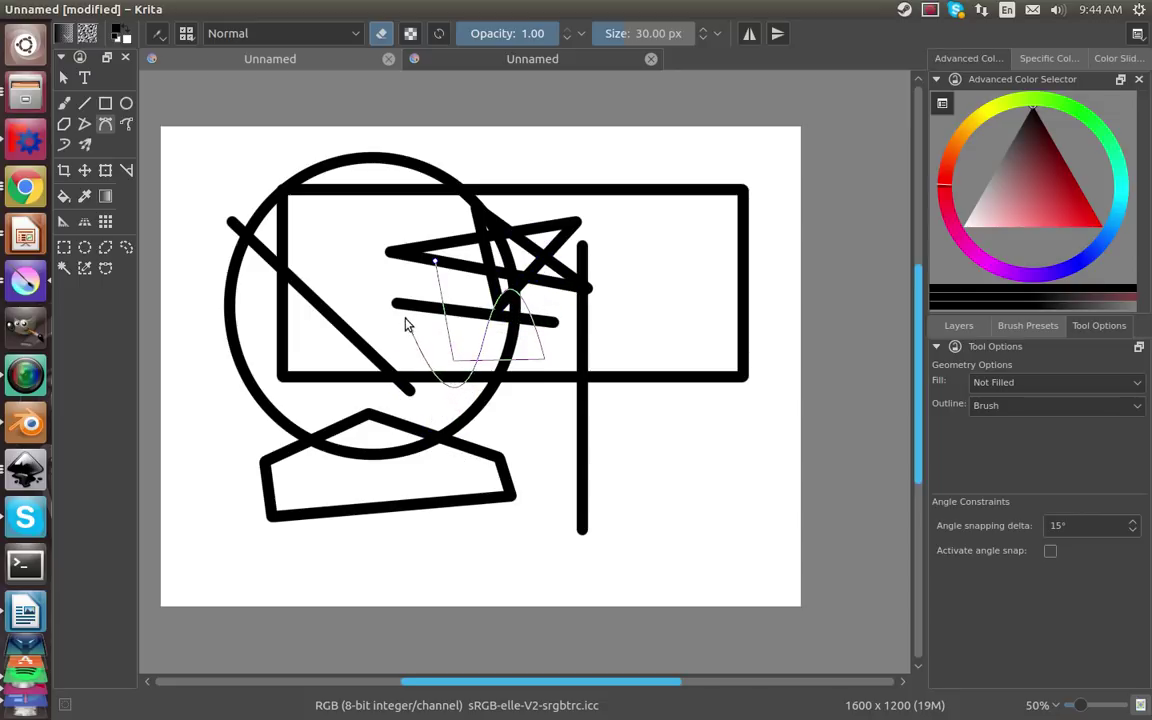
left_click_drag(323, 342, 410, 258)
key("ctrl+z")
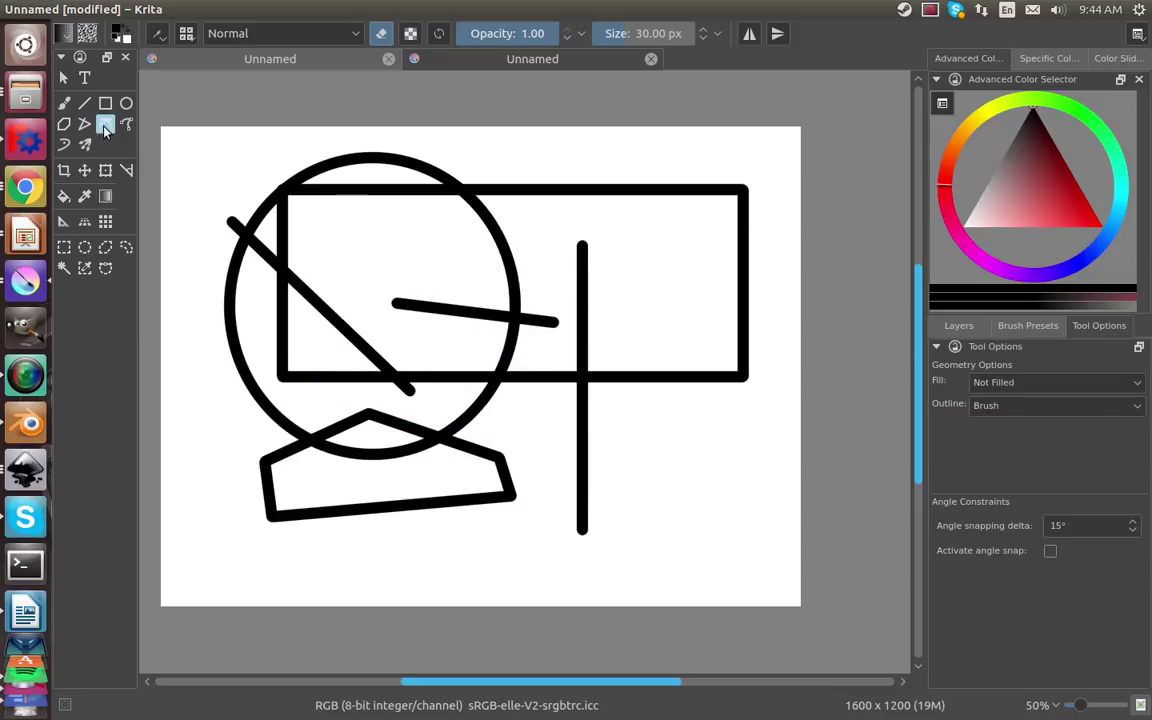
Step: Undo all shapes, draw a closed curvy Bezier outline, then undo it
key("ctrl+z")
key("ctrl+z")
key("ctrl+z")
key("ctrl+z")
key("ctrl+z")
key("ctrl+z")
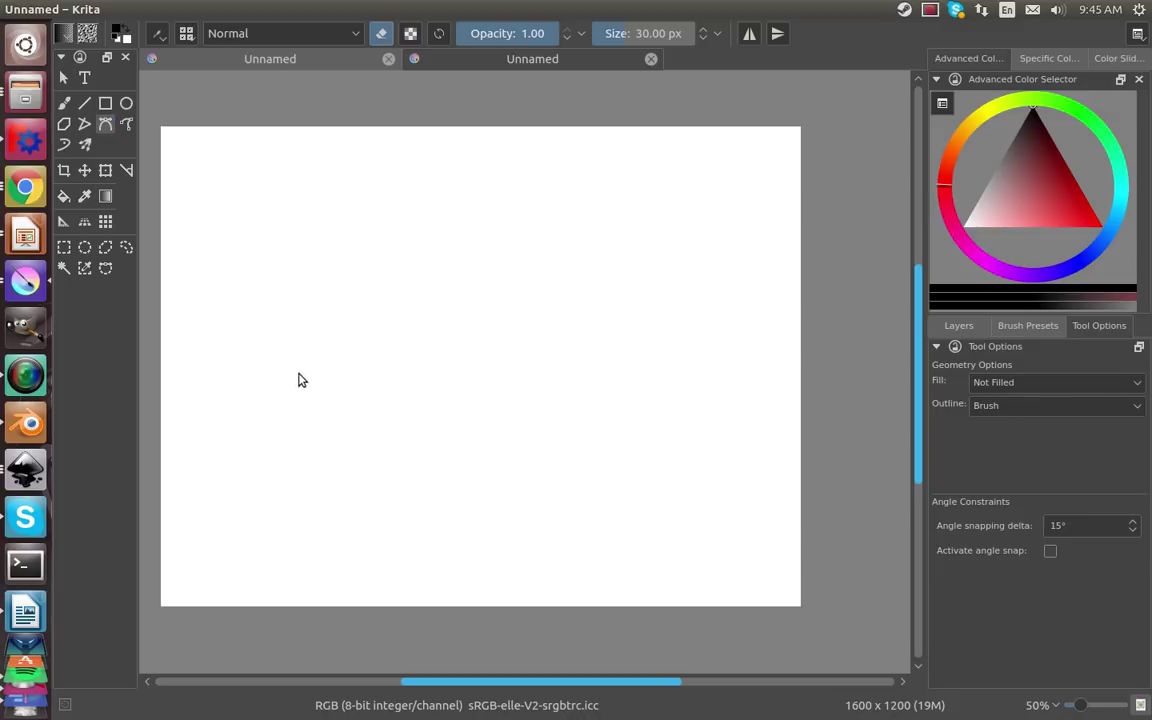
left_click(267, 401)
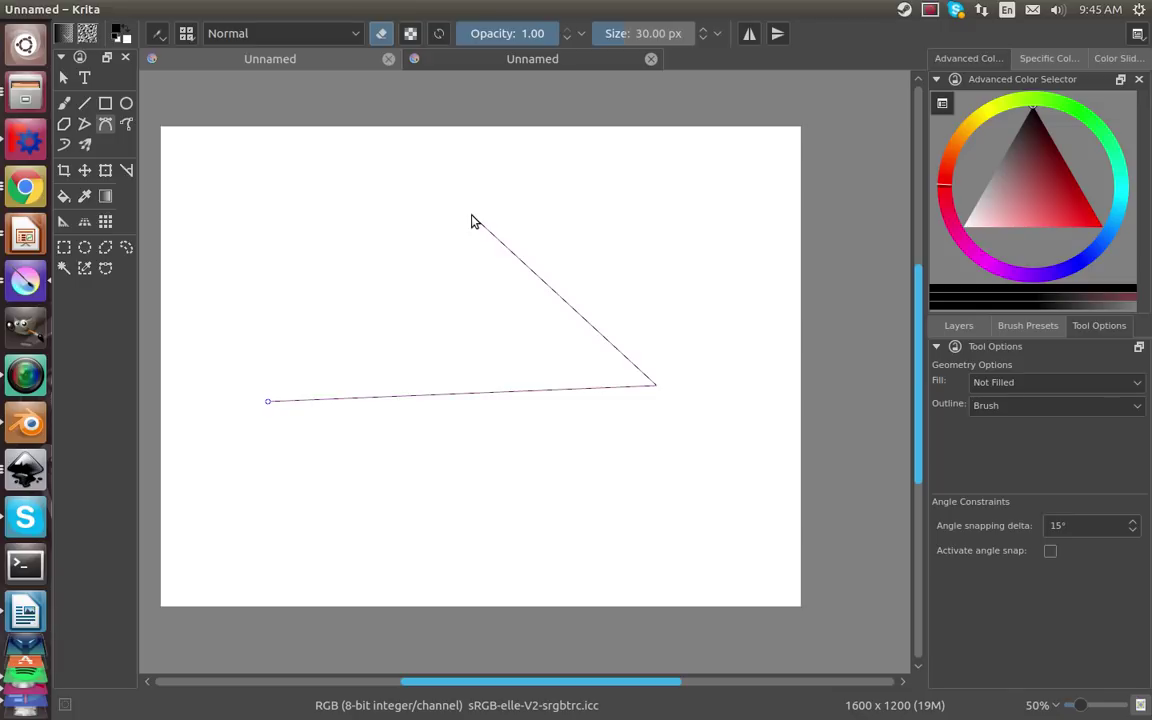
left_click_drag(472, 216, 345, 340)
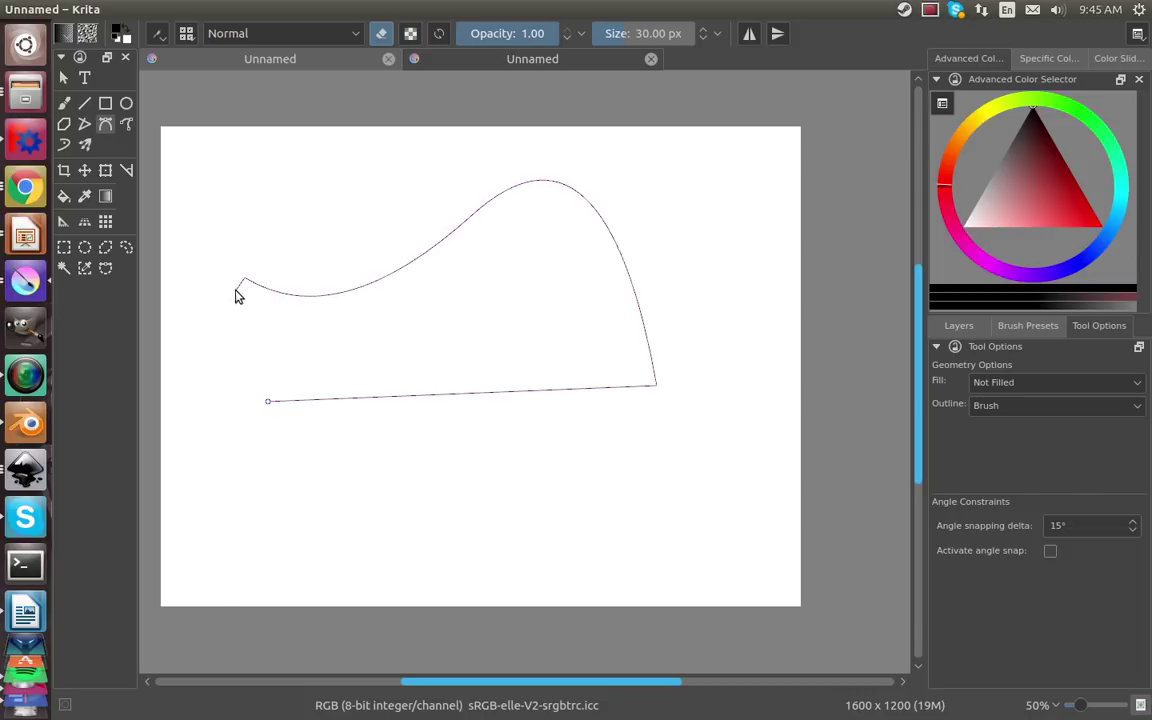
left_click_drag(224, 388, 306, 575)
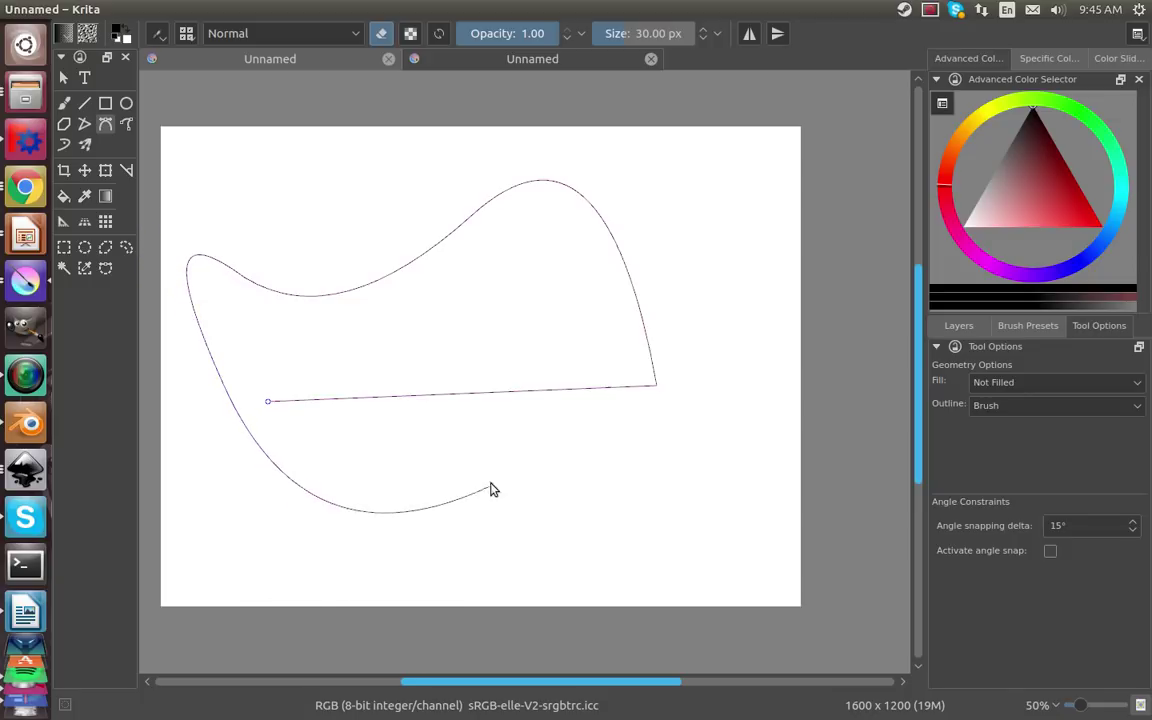
left_click(266, 401)
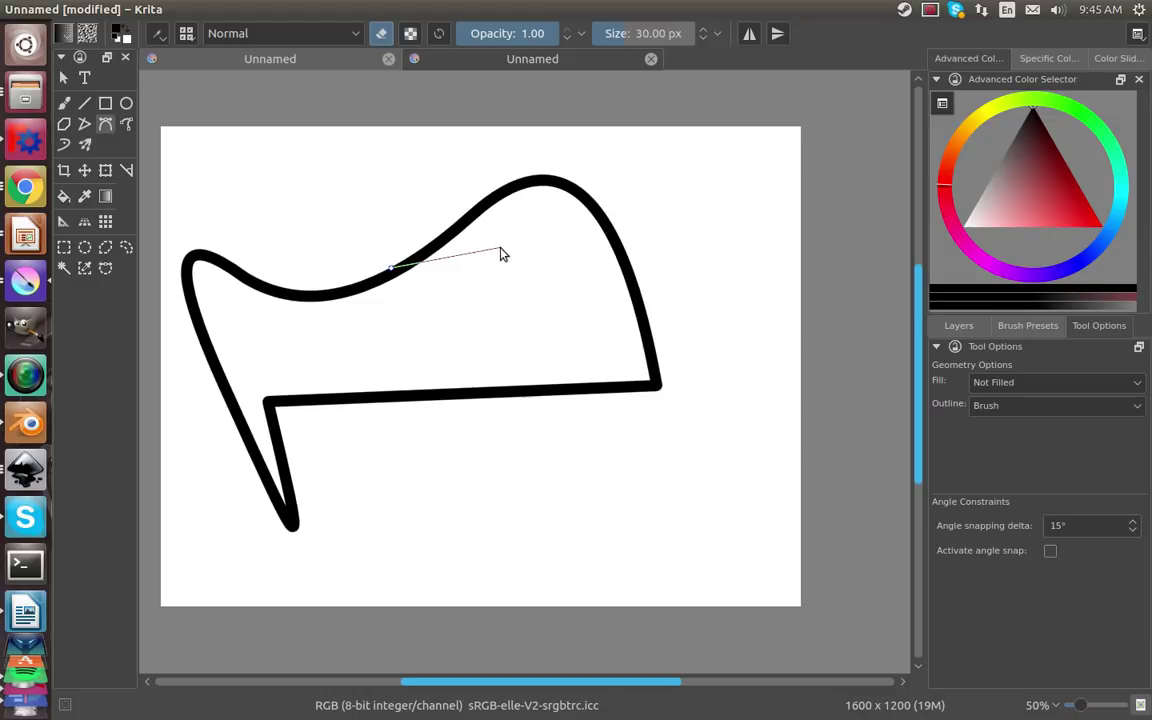
key("ctrl+z")
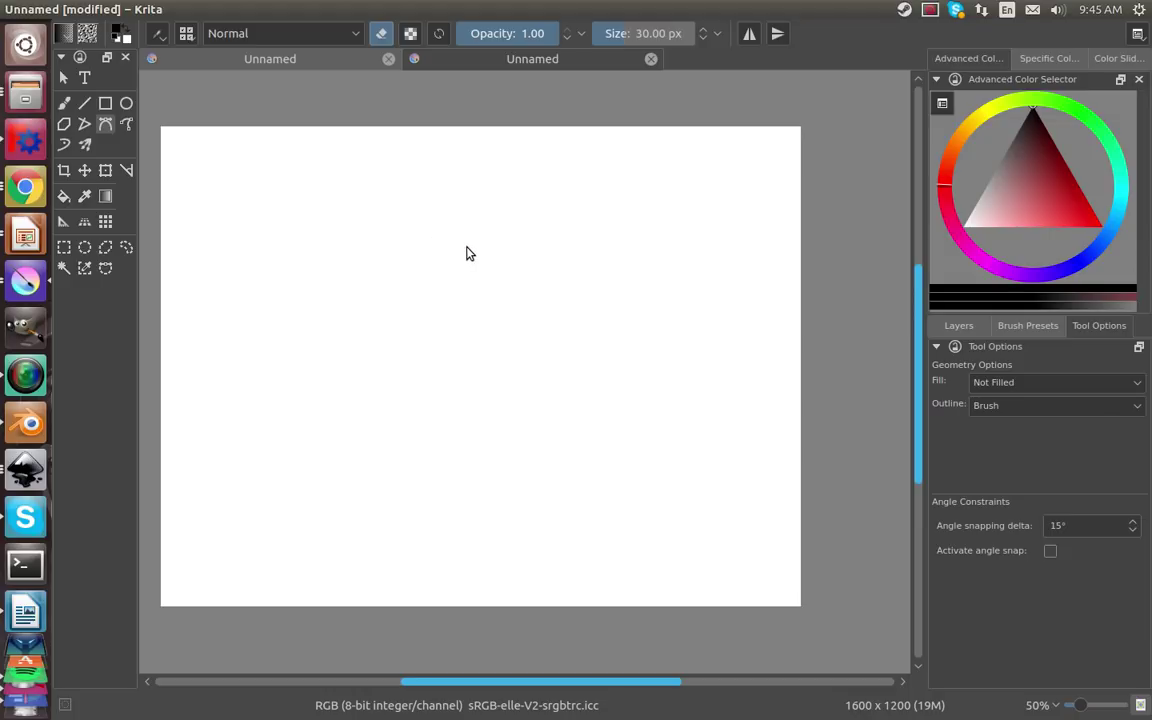
left_click(126, 123)
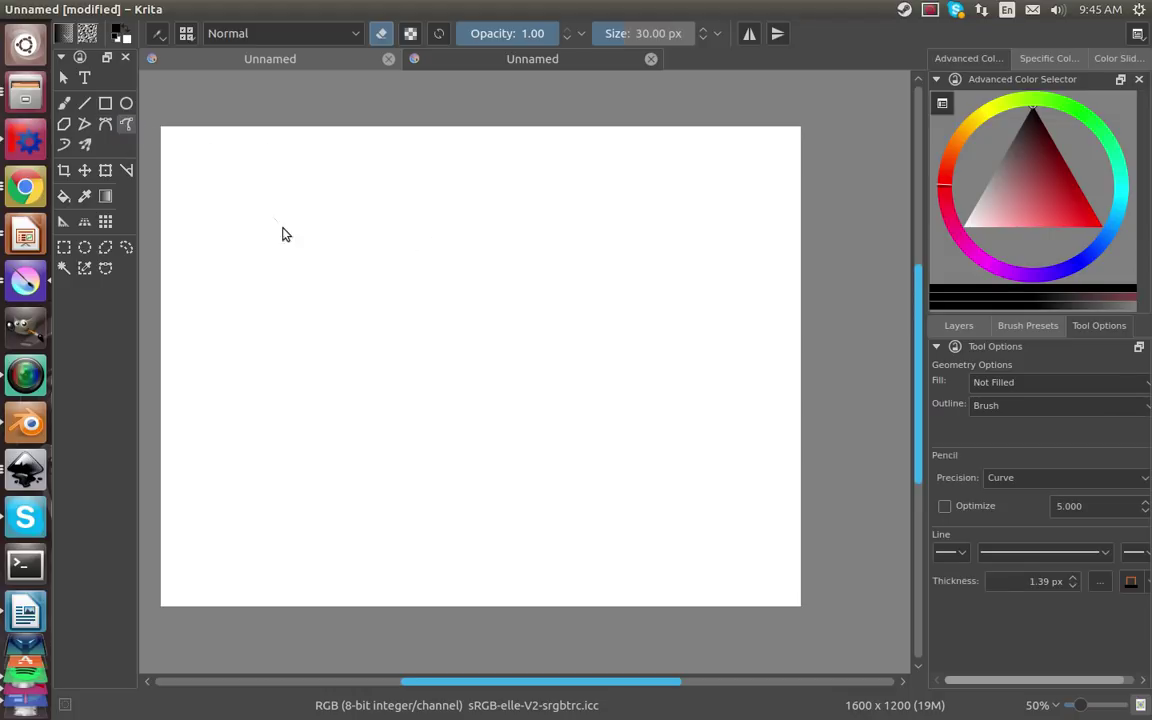
mouse_move(276, 218)
left_mouse_down()
mouse_move(353, 301)
mouse_move(503, 362)
left_mouse_up()
mouse_move(436, 380)
left_mouse_down()
mouse_move(369, 370)
mouse_move(420, 260)
left_mouse_up()
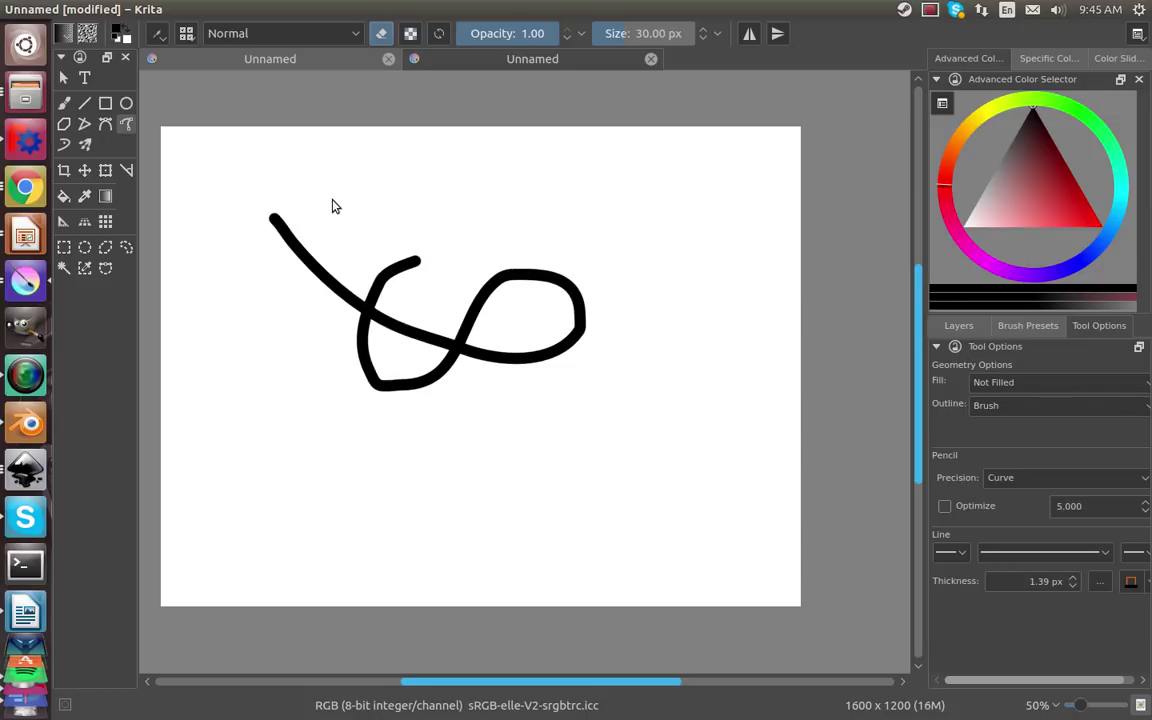
left_click(107, 124)
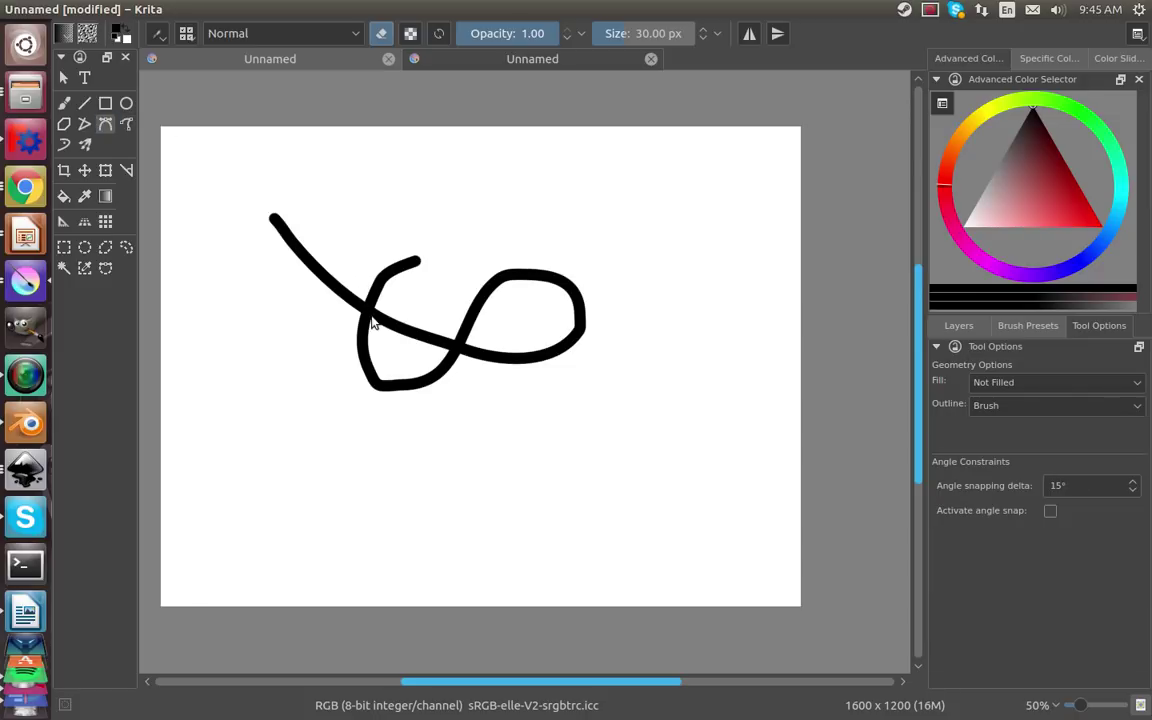
left_click(64, 144)
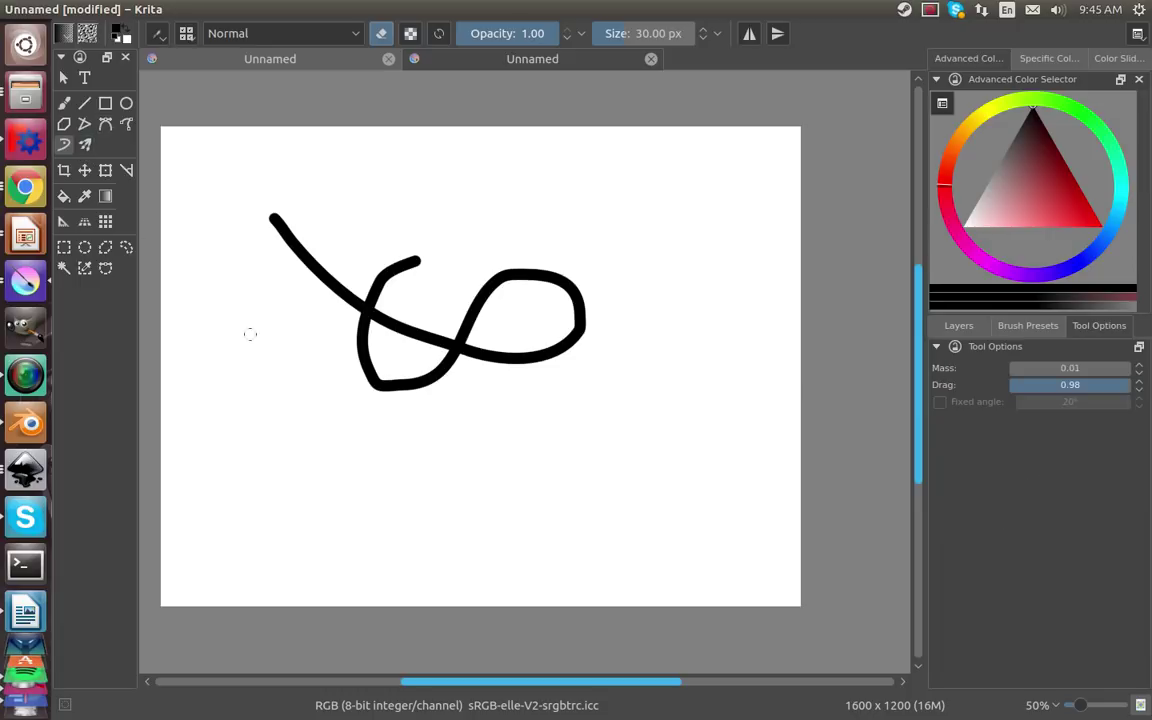
mouse_move(250, 334)
left_mouse_down()
mouse_move(307, 475)
mouse_move(422, 521)
mouse_move(373, 453)
mouse_move(312, 497)
mouse_move(216, 462)
left_mouse_up()
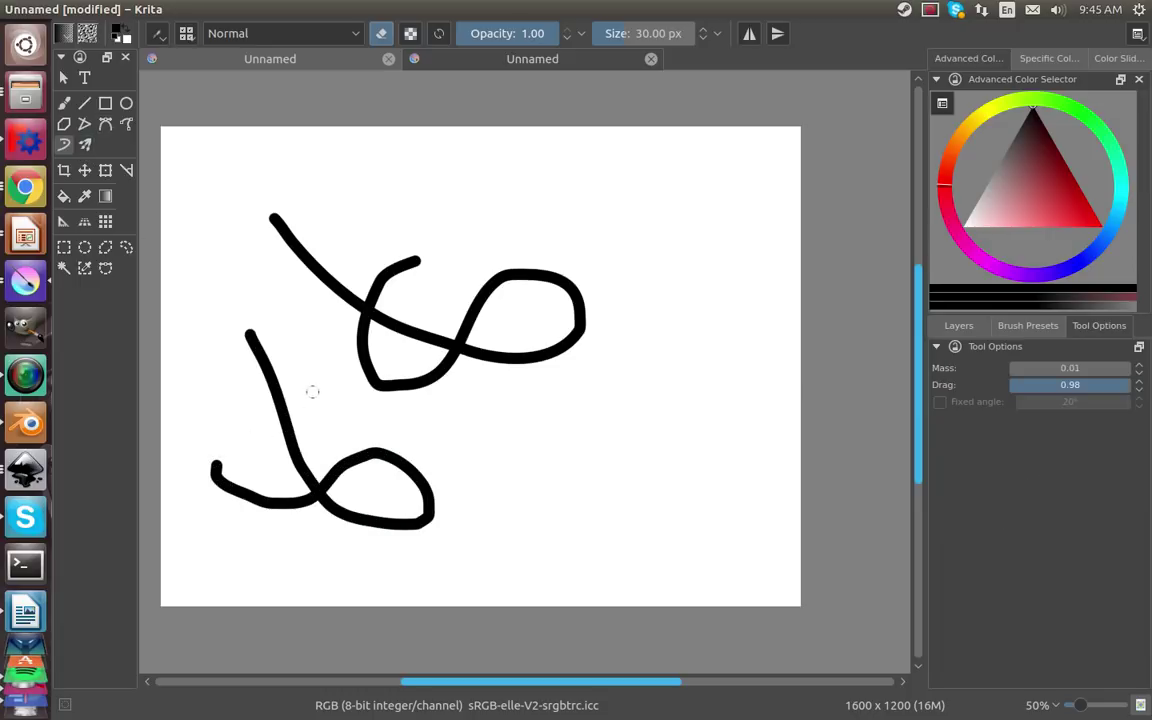
left_click_drag(312, 391, 457, 483)
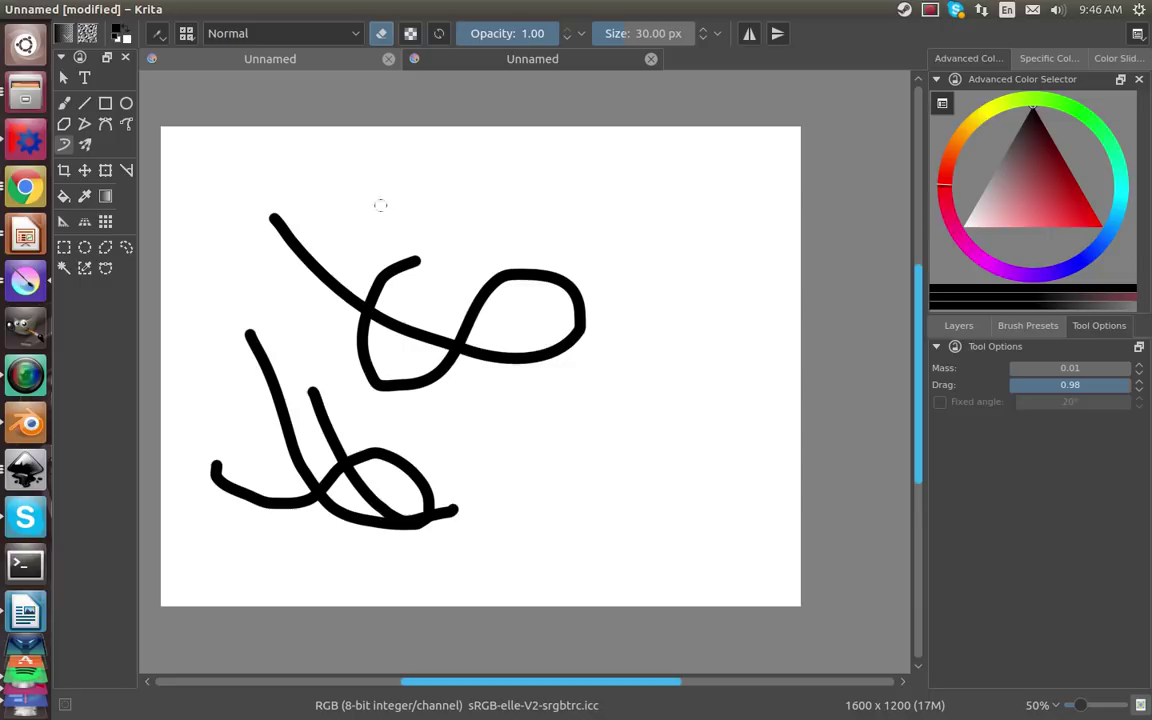
mouse_move(627, 250)
left_mouse_down()
mouse_move(475, 242)
mouse_move(404, 207)
mouse_move(496, 181)
mouse_move(585, 181)
left_mouse_up()
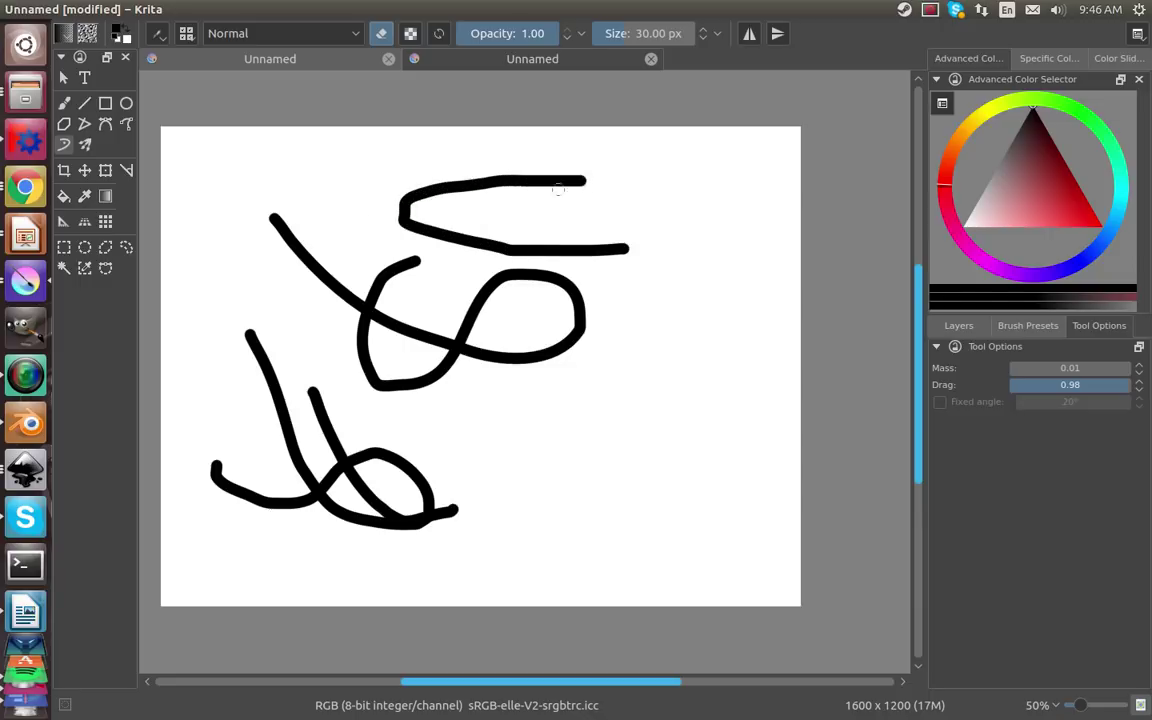
left_click(84, 144)
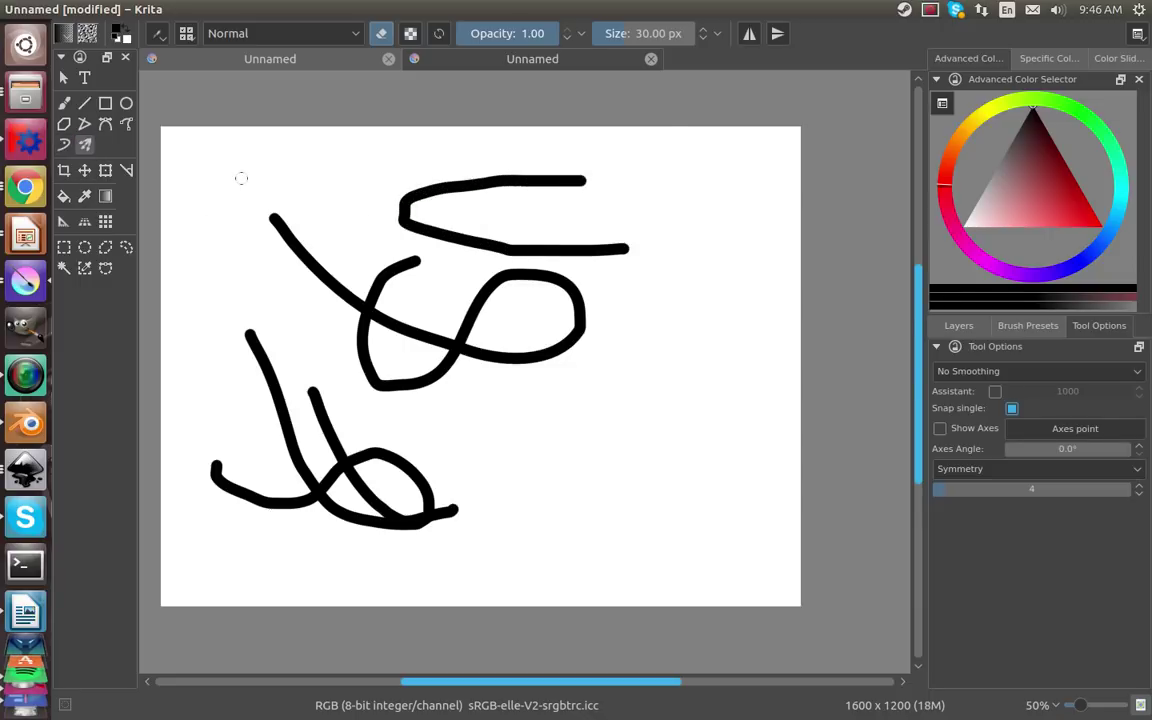
left_click_drag(241, 178, 309, 214)
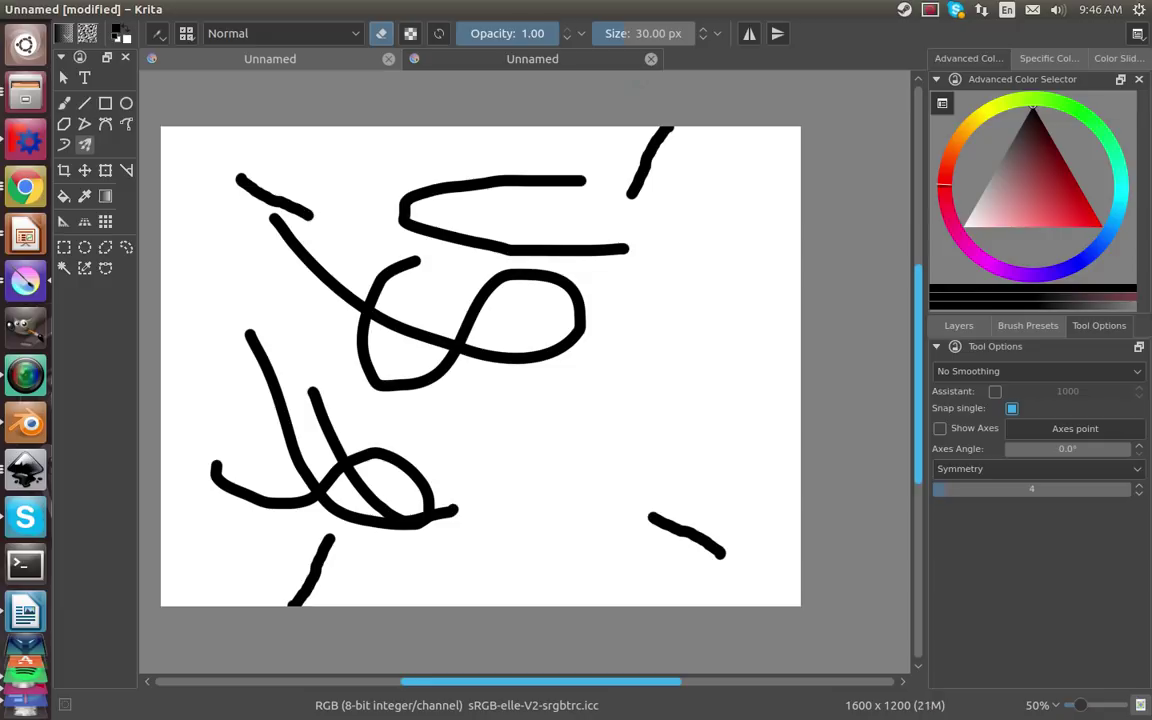
key("ctrl+z")
key("ctrl+z")
key("ctrl+z")
key("ctrl+z")
key("ctrl+z")
key("ctrl+z")
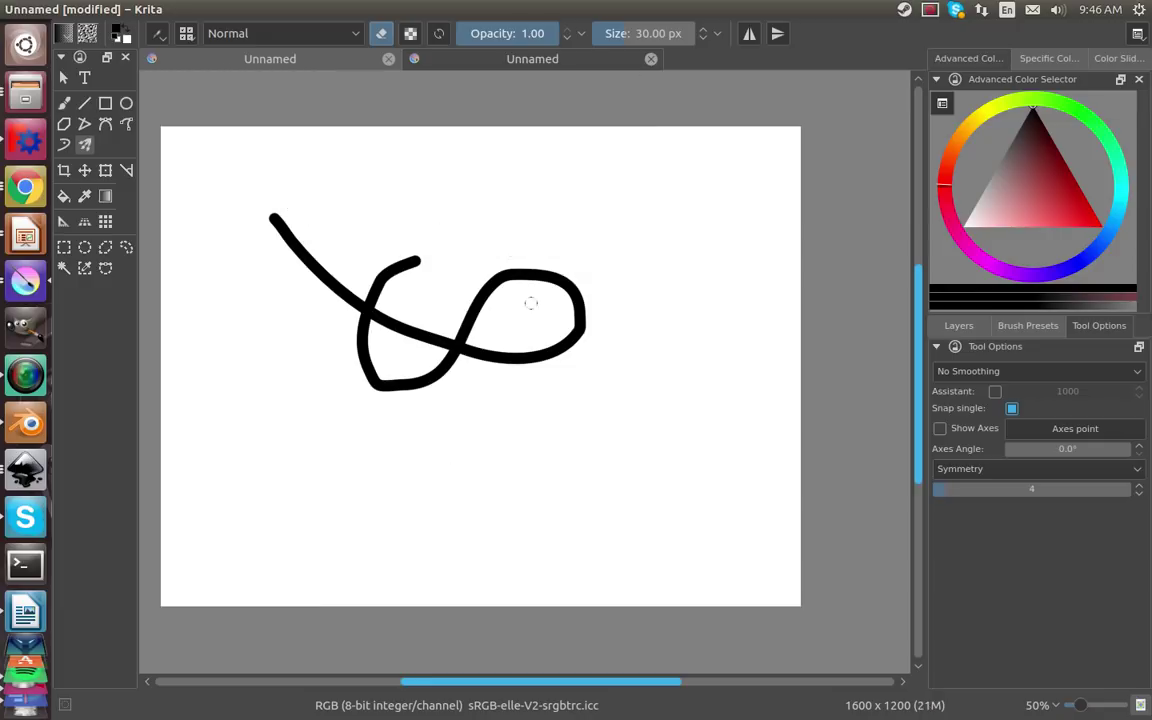
Step: Enable vertical and horizontal mirroring and paint a circle at the centre
left_click(747, 35)
left_click(777, 34)
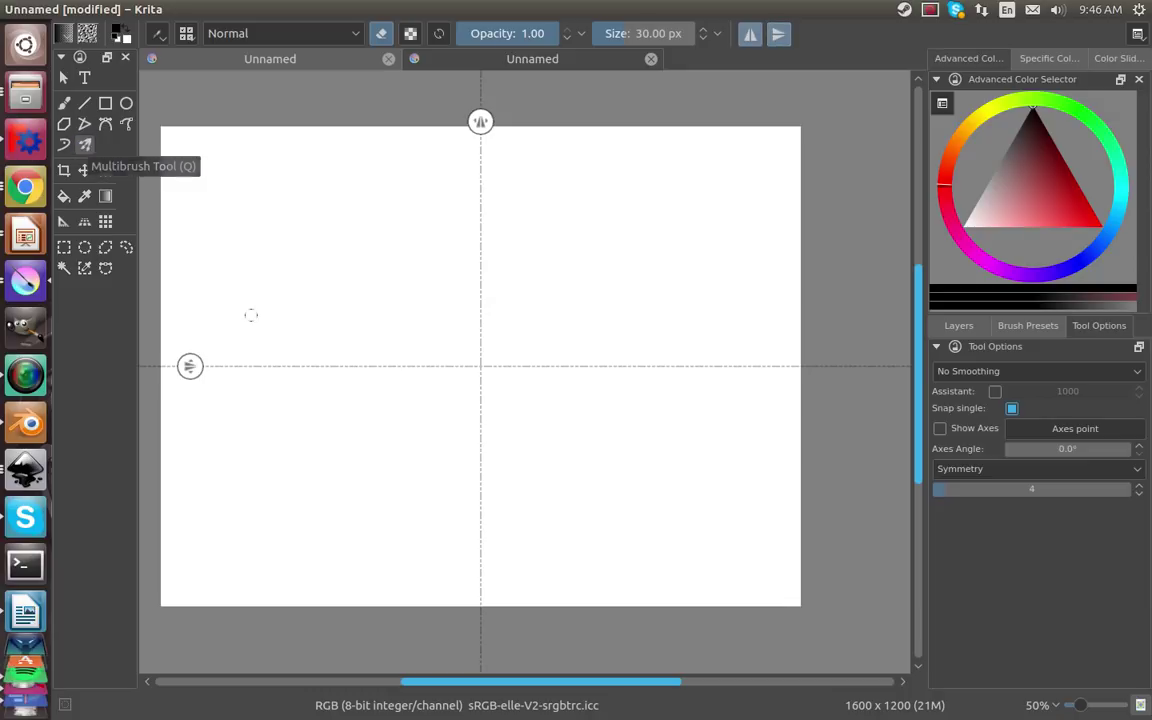
left_click_drag(407, 487, 357, 438)
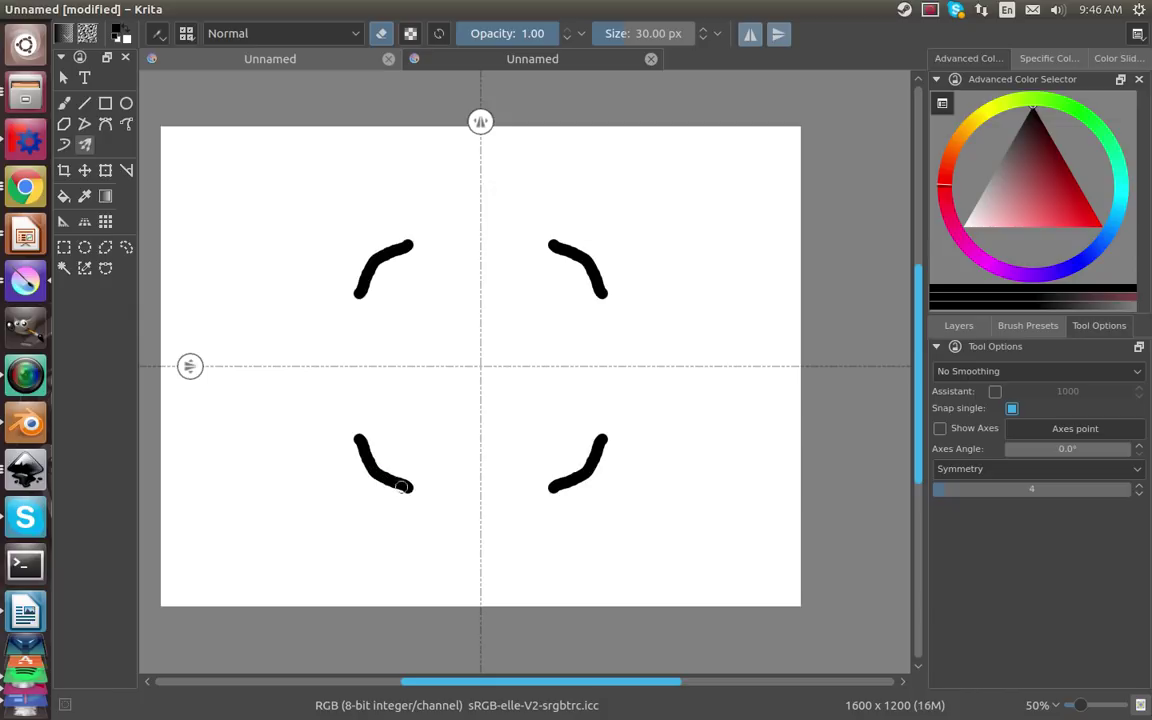
left_click_drag(401, 487, 480, 513)
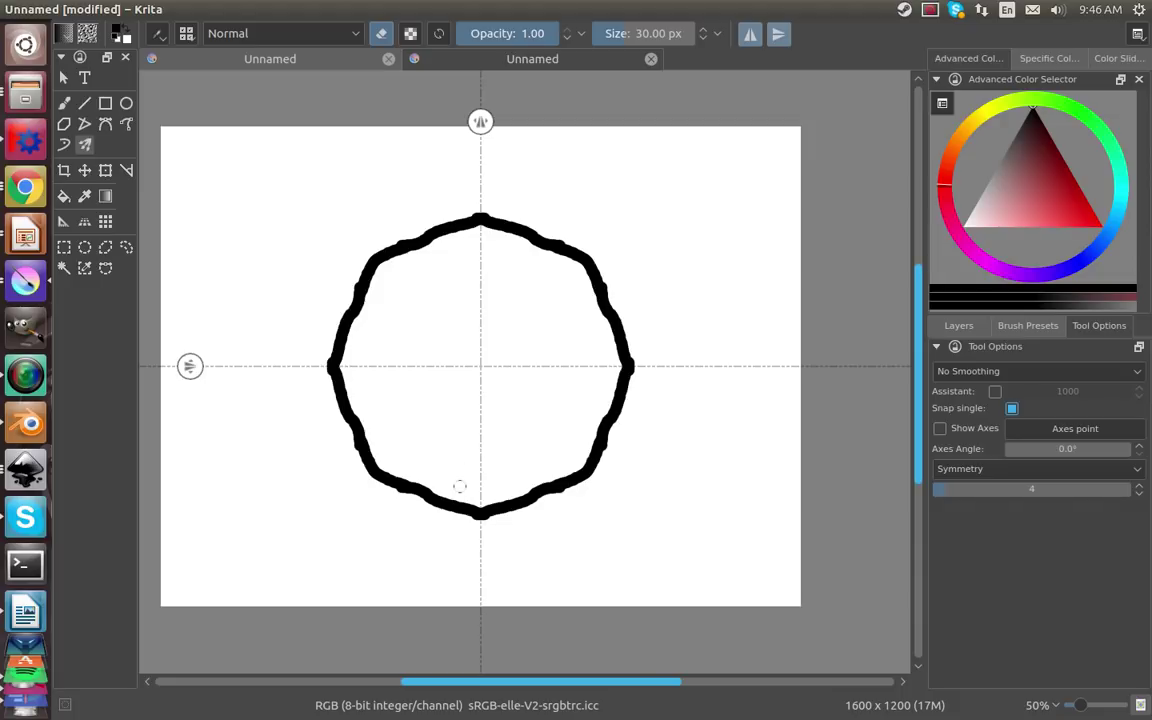
Step: Add curled hooks, curves and dots inside the circle, plus wavy curls reaching the edges
mouse_move(455, 508)
left_mouse_down()
mouse_move(441, 460)
mouse_move(459, 457)
mouse_move(439, 443)
mouse_move(441, 431)
mouse_move(459, 431)
mouse_move(467, 385)
left_mouse_up()
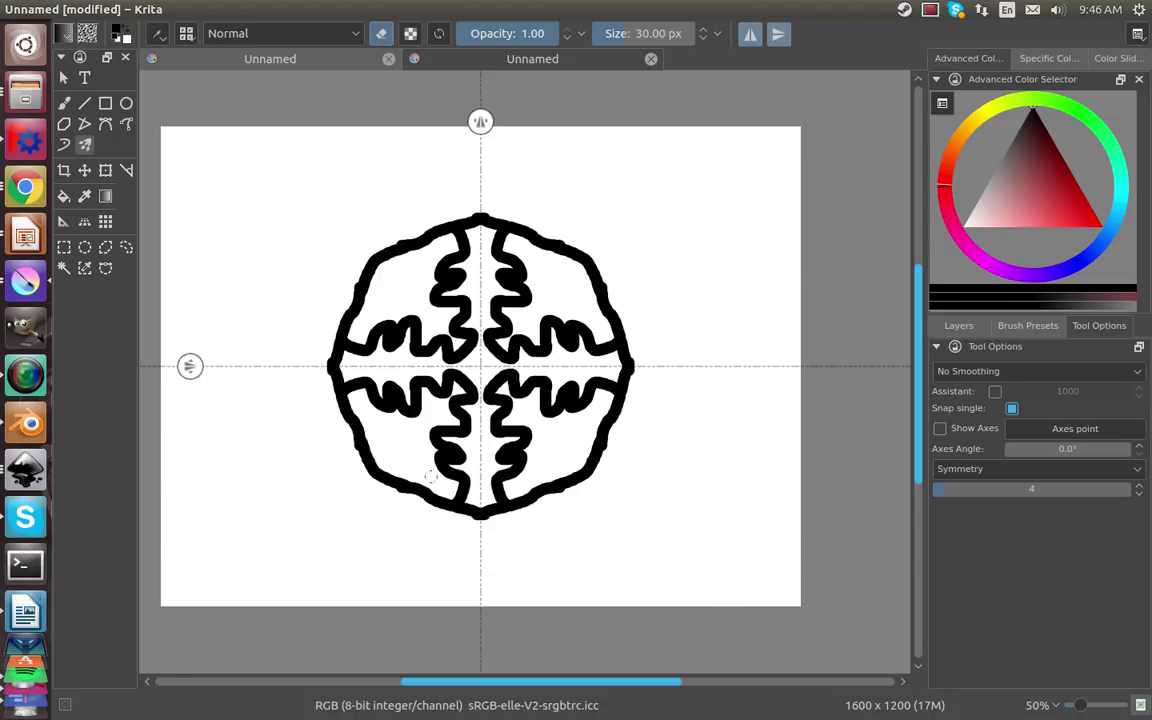
mouse_move(429, 475)
left_mouse_down()
mouse_move(414, 430)
mouse_move(400, 449)
left_mouse_up()
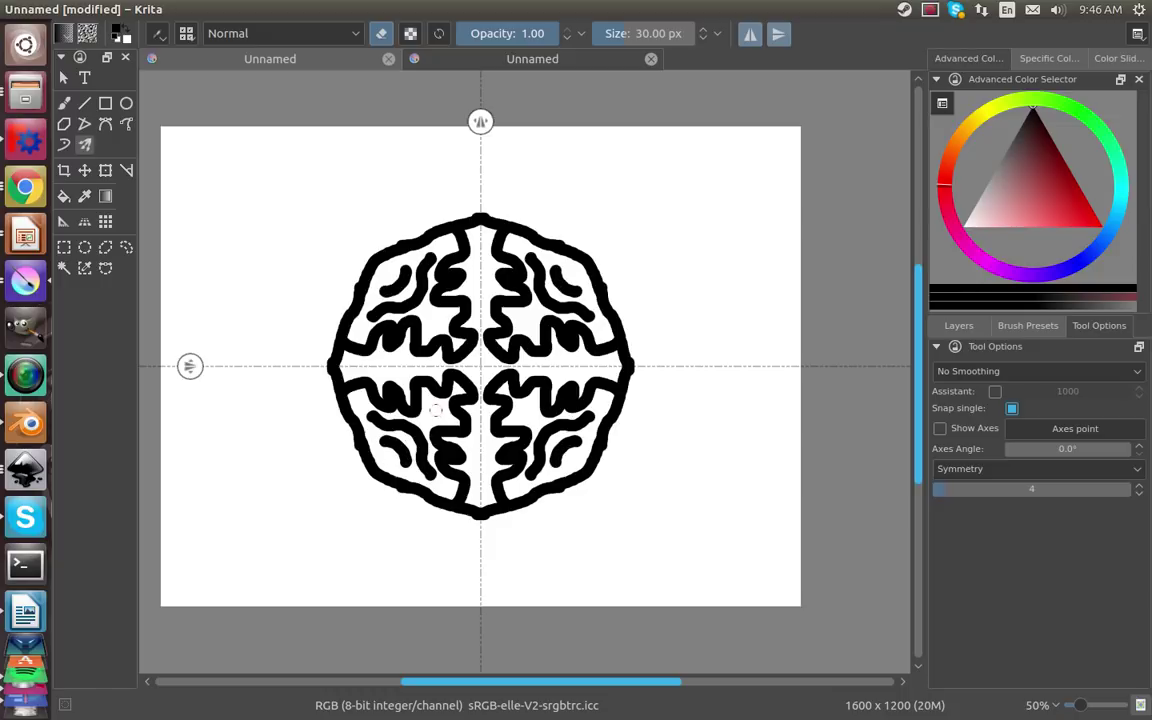
left_click(436, 410)
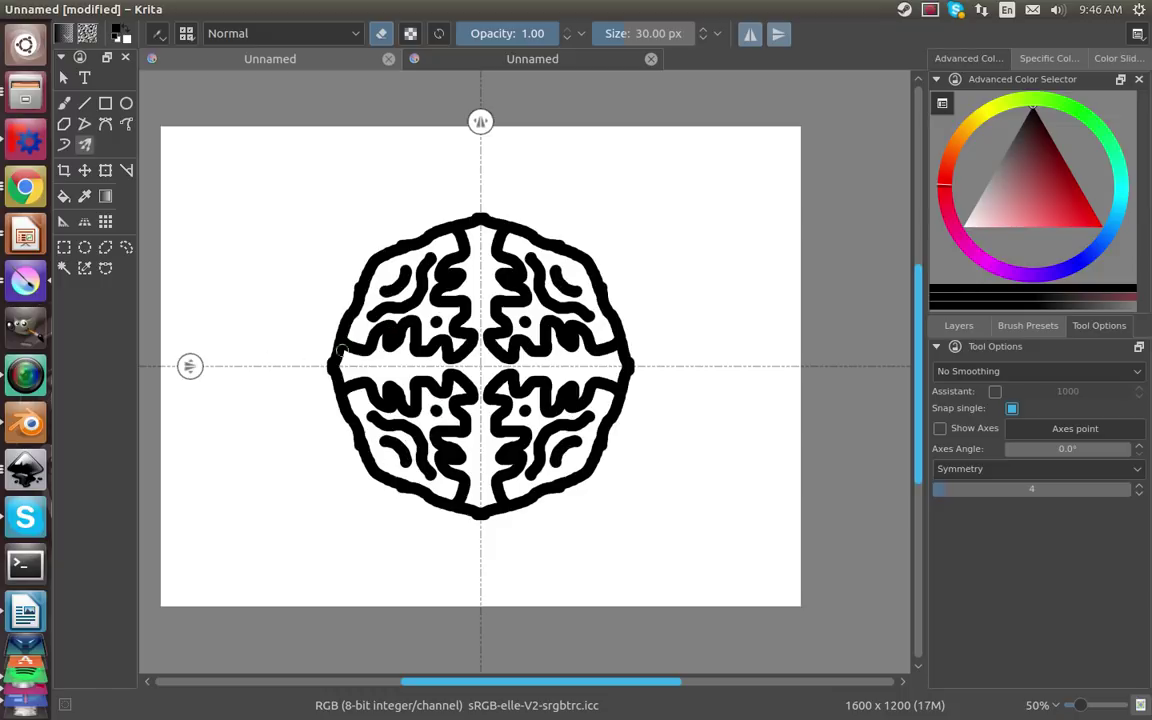
mouse_move(339, 350)
left_mouse_down()
mouse_move(304, 326)
mouse_move(302, 297)
mouse_move(340, 286)
mouse_move(339, 258)
mouse_move(308, 241)
mouse_move(305, 201)
mouse_move(274, 219)
mouse_move(289, 256)
mouse_move(306, 262)
mouse_move(290, 268)
mouse_move(279, 333)
mouse_move(265, 343)
mouse_move(253, 324)
mouse_move(264, 283)
mouse_move(238, 233)
mouse_move(263, 189)
mouse_move(266, 175)
mouse_move(252, 170)
mouse_move(236, 176)
mouse_move(238, 207)
mouse_move(221, 220)
mouse_move(234, 247)
mouse_move(225, 272)
mouse_move(256, 282)
mouse_move(238, 297)
mouse_move(247, 313)
mouse_move(233, 359)
left_mouse_up()
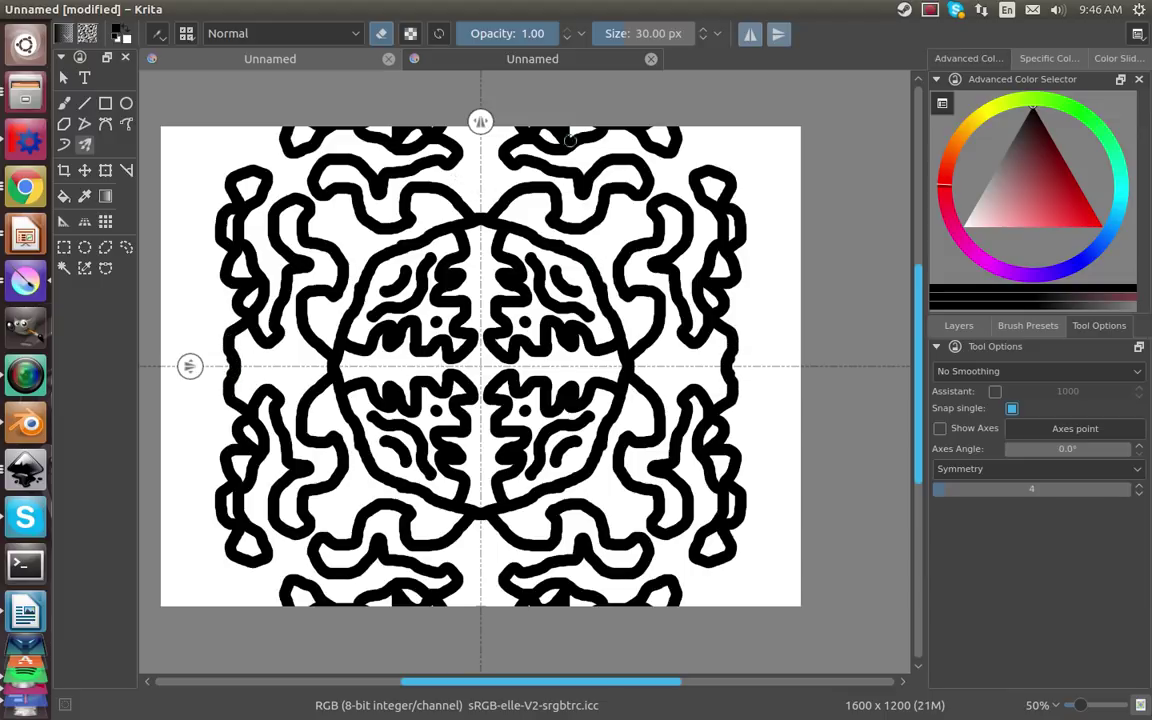
mouse_move(707, 128)
left_mouse_down()
mouse_move(762, 181)
mouse_move(750, 312)
mouse_move(757, 374)
left_mouse_up()
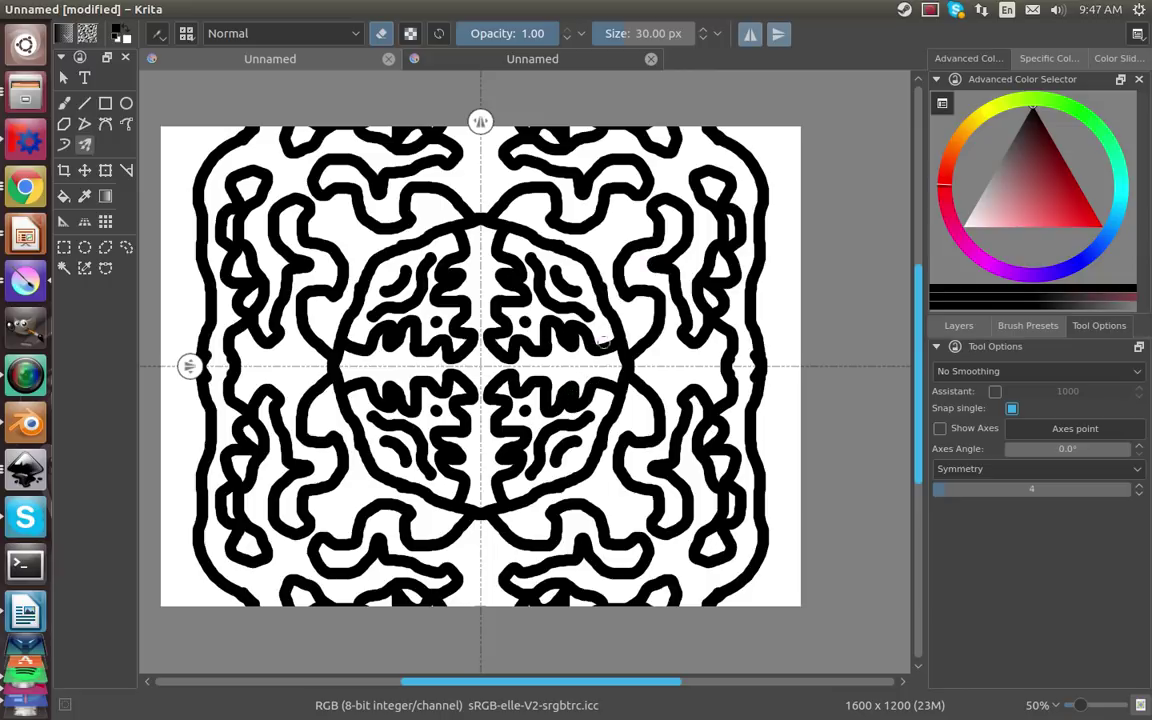
Step: Undo the mandala strokes and bucket-fill the canvas black
key("ctrl+z")
key("ctrl+z")
key("ctrl+z")
key("ctrl+z")
key("ctrl+z")
key("ctrl+z")
key("ctrl+z")
key("ctrl+z")
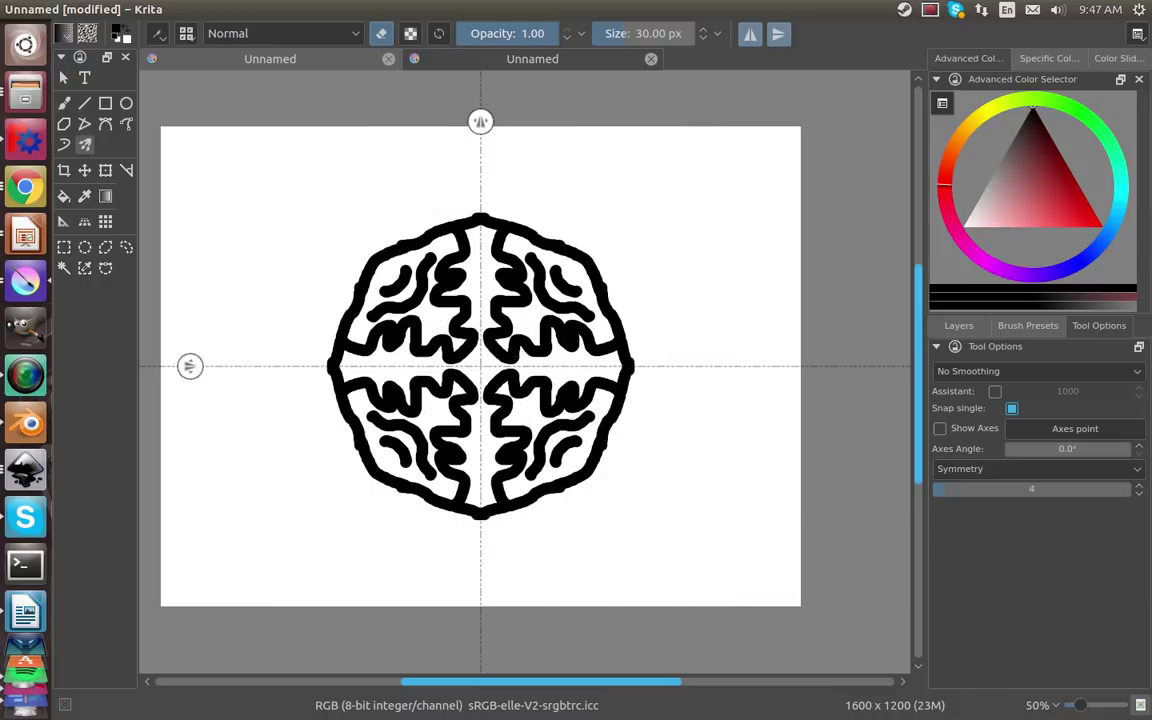
key("ctrl+z")
key("ctrl+z")
key("ctrl+z")
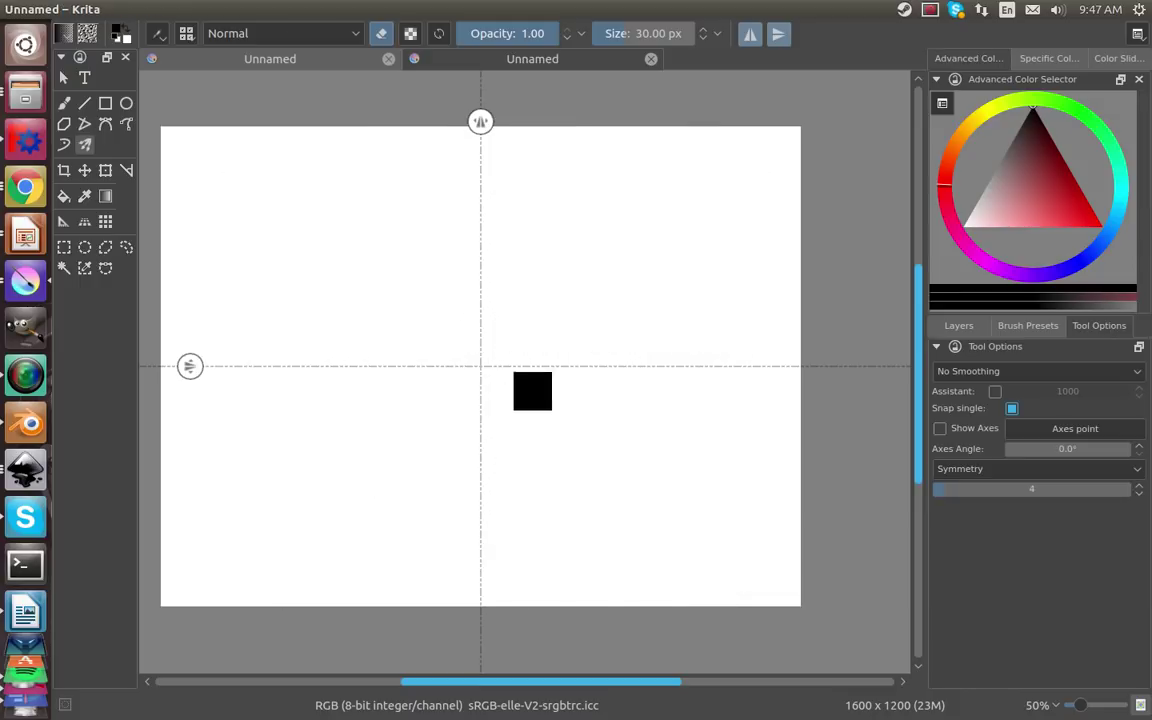
left_click(63, 168)
left_click(66, 200)
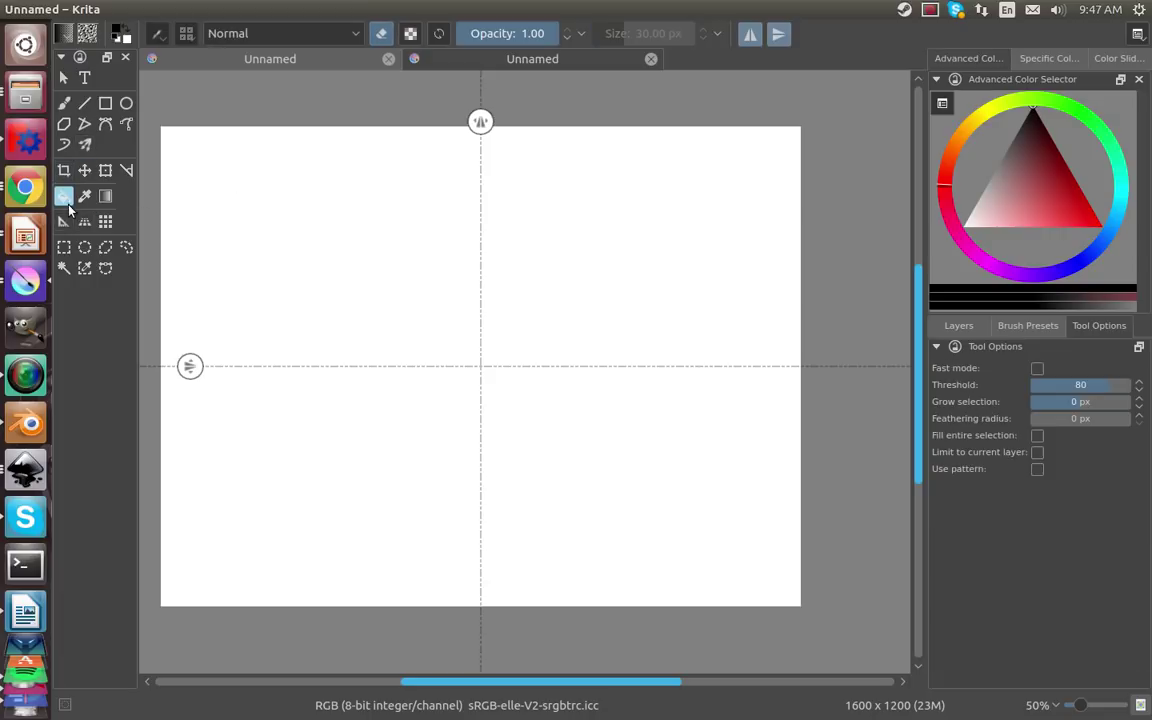
left_click(312, 199)
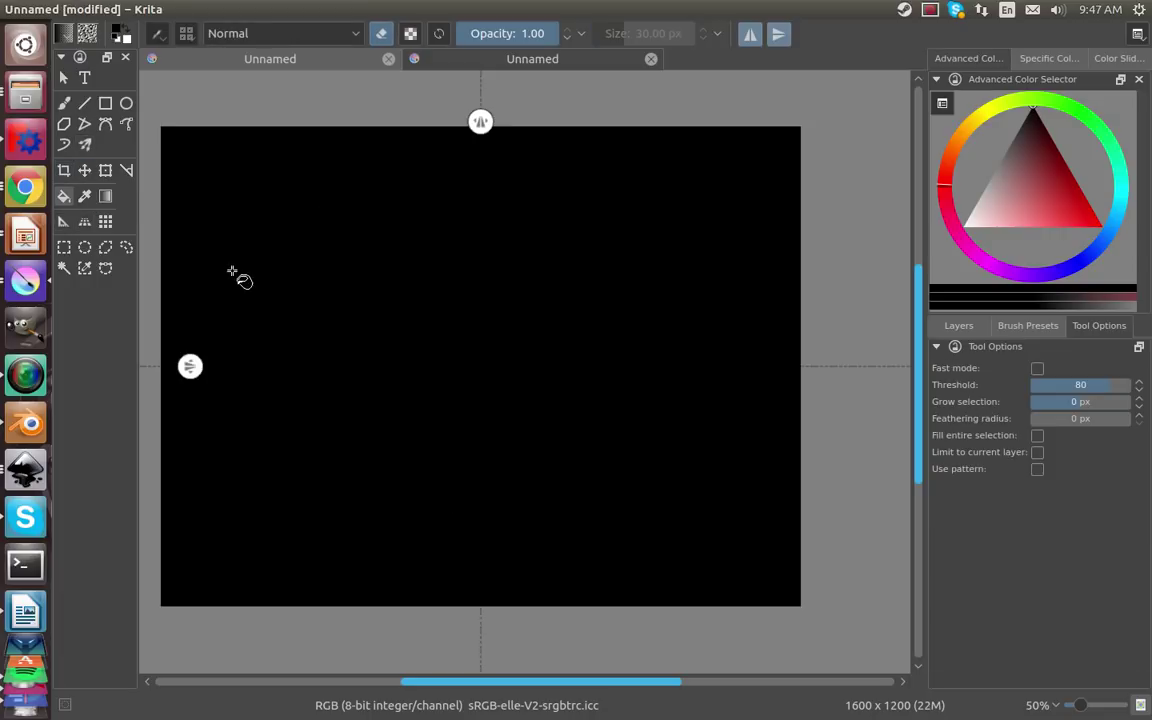
Step: Draw rectangle outlines on the canvas, trying the fill tool in between
left_click(105, 103)
left_click_drag(339, 234, 700, 534)
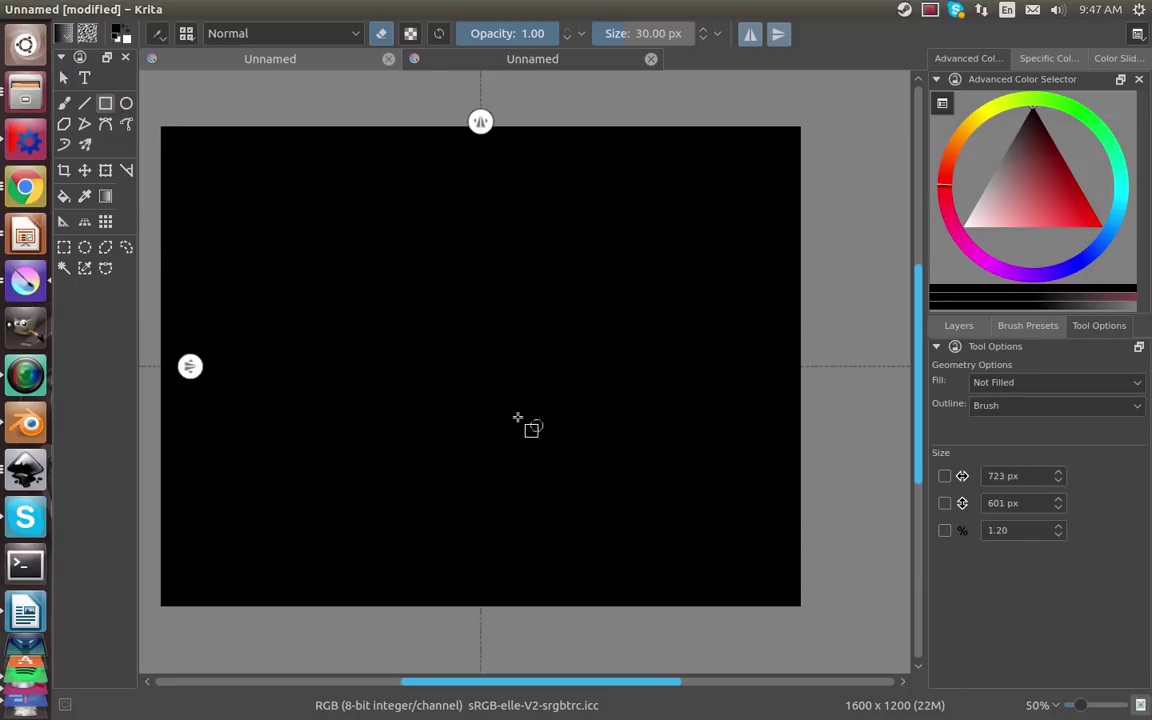
left_click(63, 196)
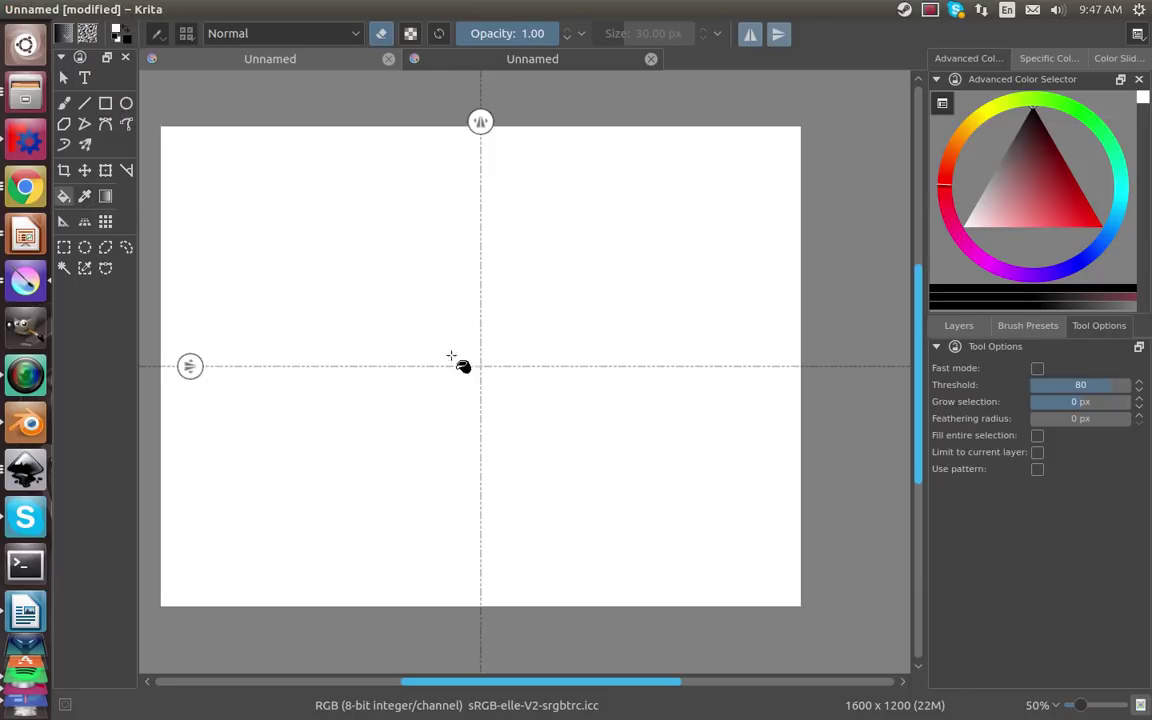
left_click(105, 103)
mouse_move(311, 251)
left_mouse_down()
mouse_move(645, 404)
mouse_move(676, 449)
left_mouse_up()
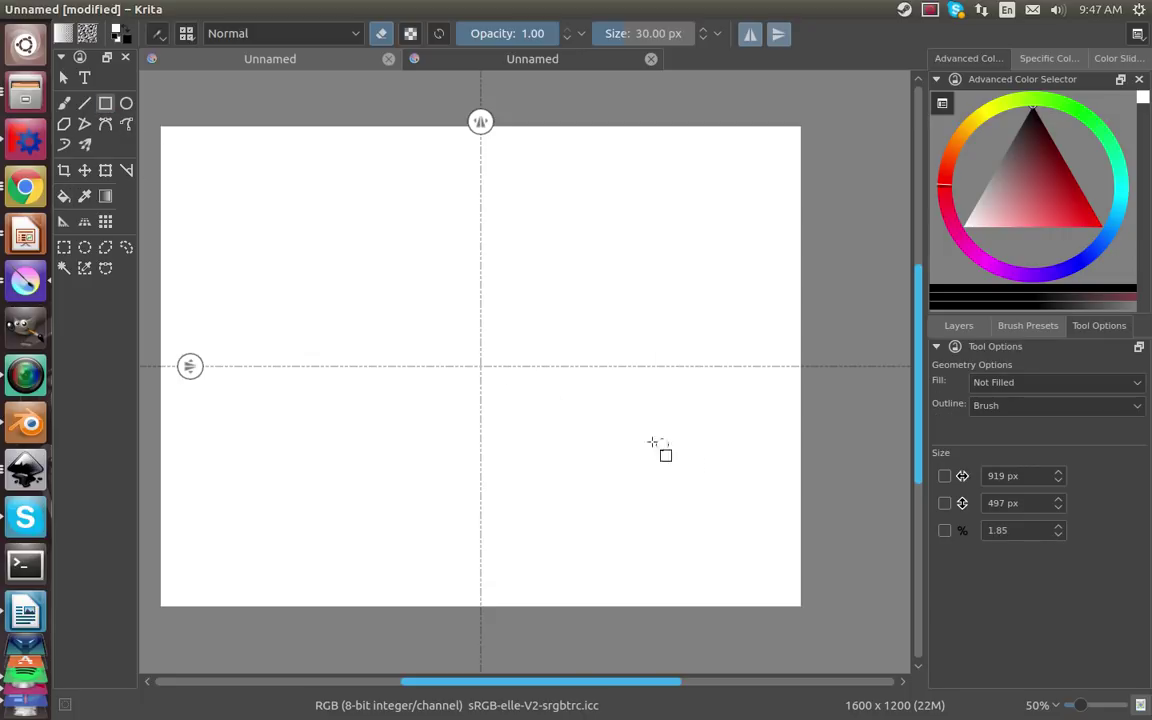
left_click_drag(348, 279, 644, 476)
Step: Try the Color Picker, draw another rectangle, and return to the Freehand Brush
left_click(88, 198)
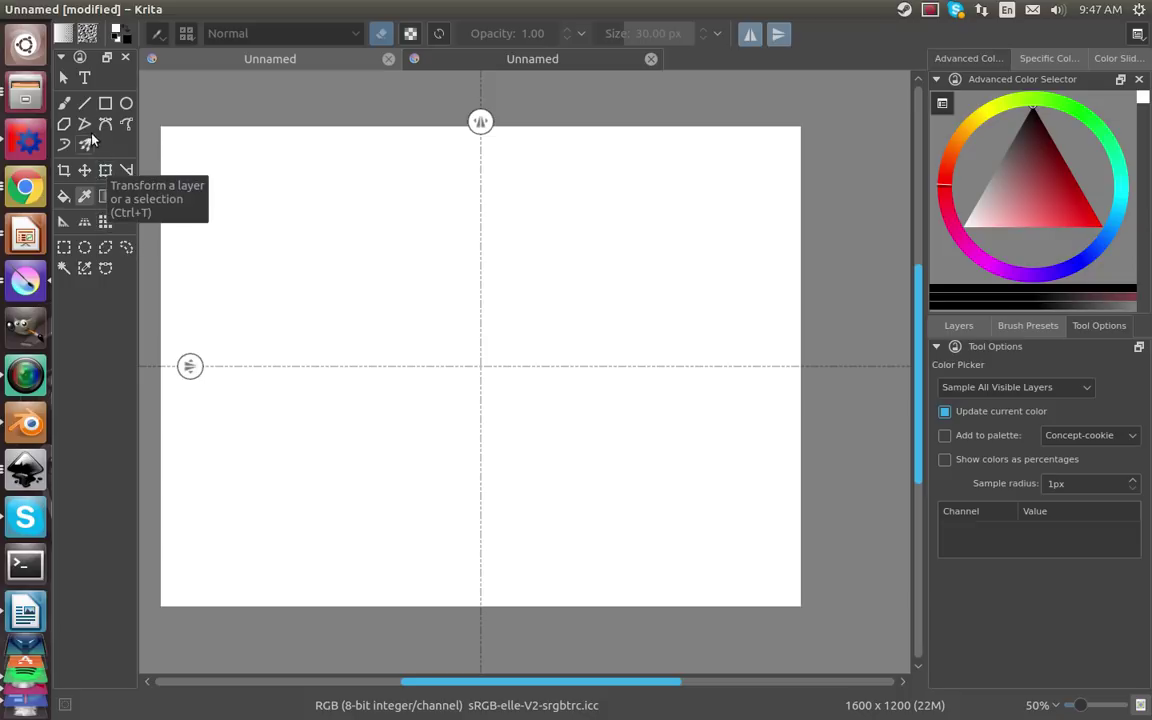
left_click(105, 103)
left_click_drag(300, 241, 667, 440)
left_click(64, 103)
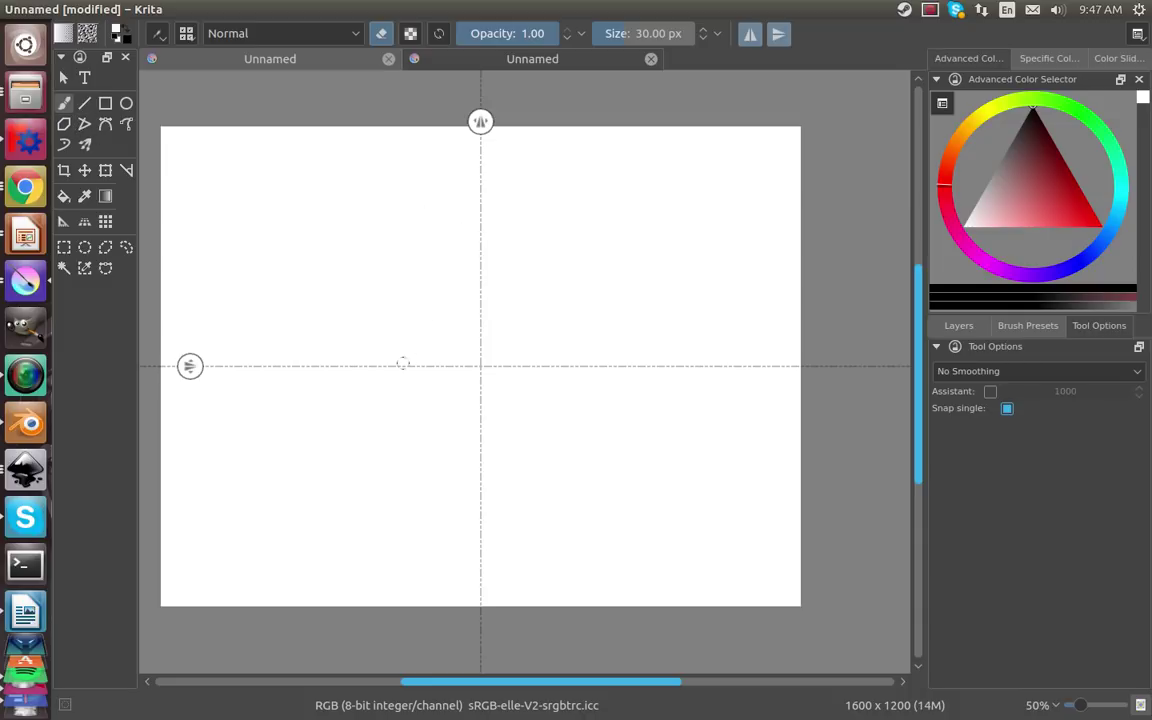
Step: Undo to blank, swap foreground and background colours, and draw then undo a mirrored rectangle
key("ctrl+z")
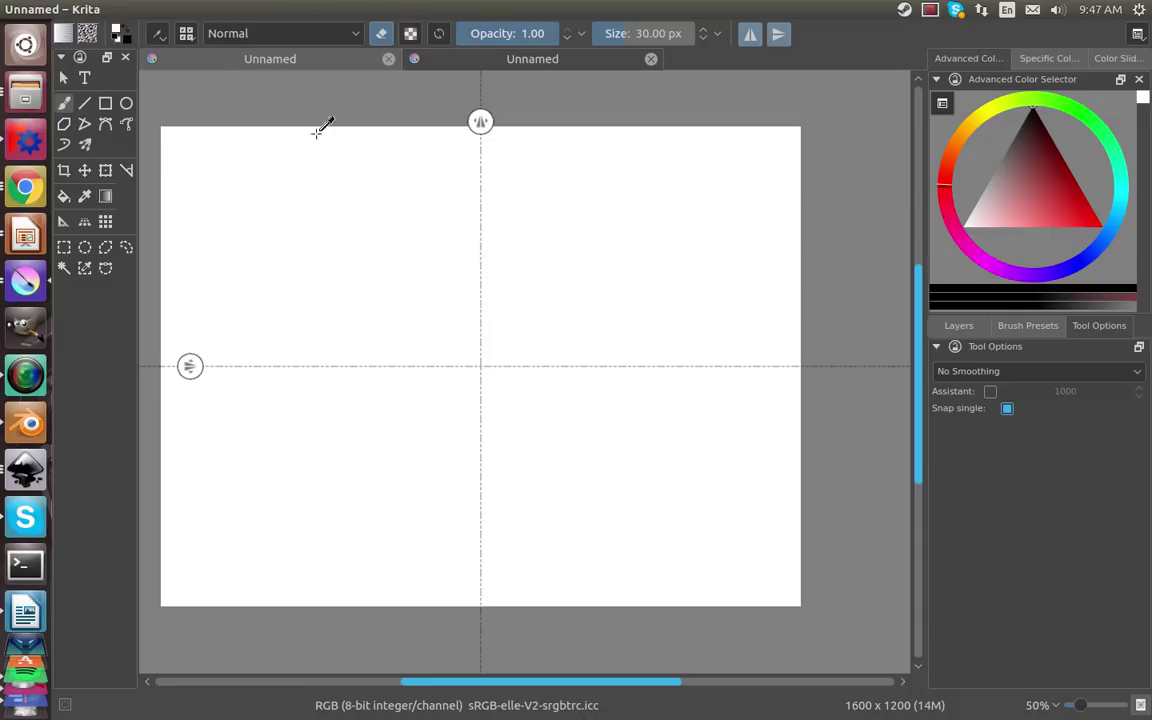
left_click(124, 33)
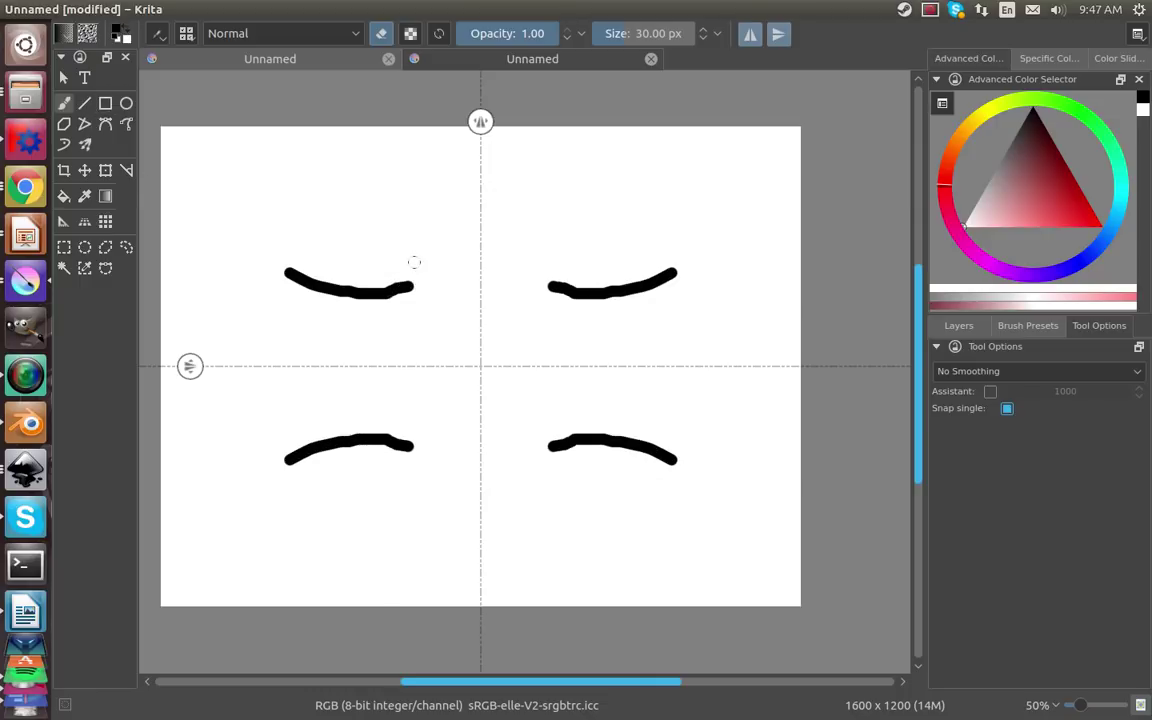
left_click(105, 103)
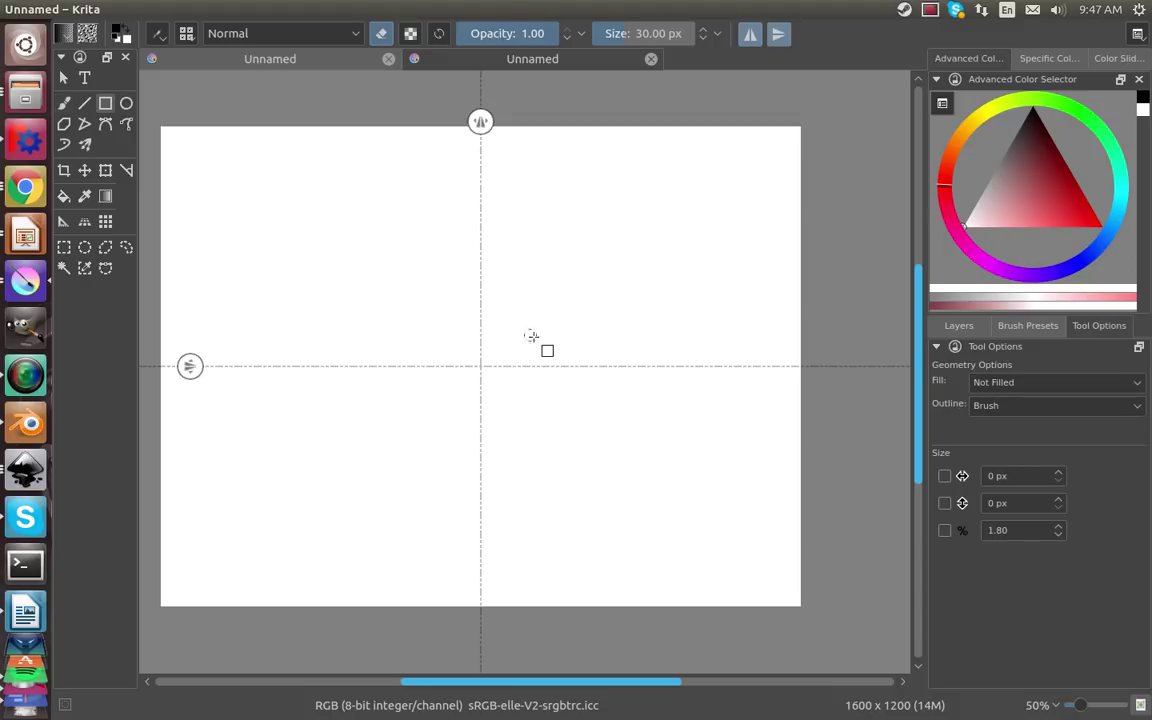
left_click_drag(290, 229, 667, 432)
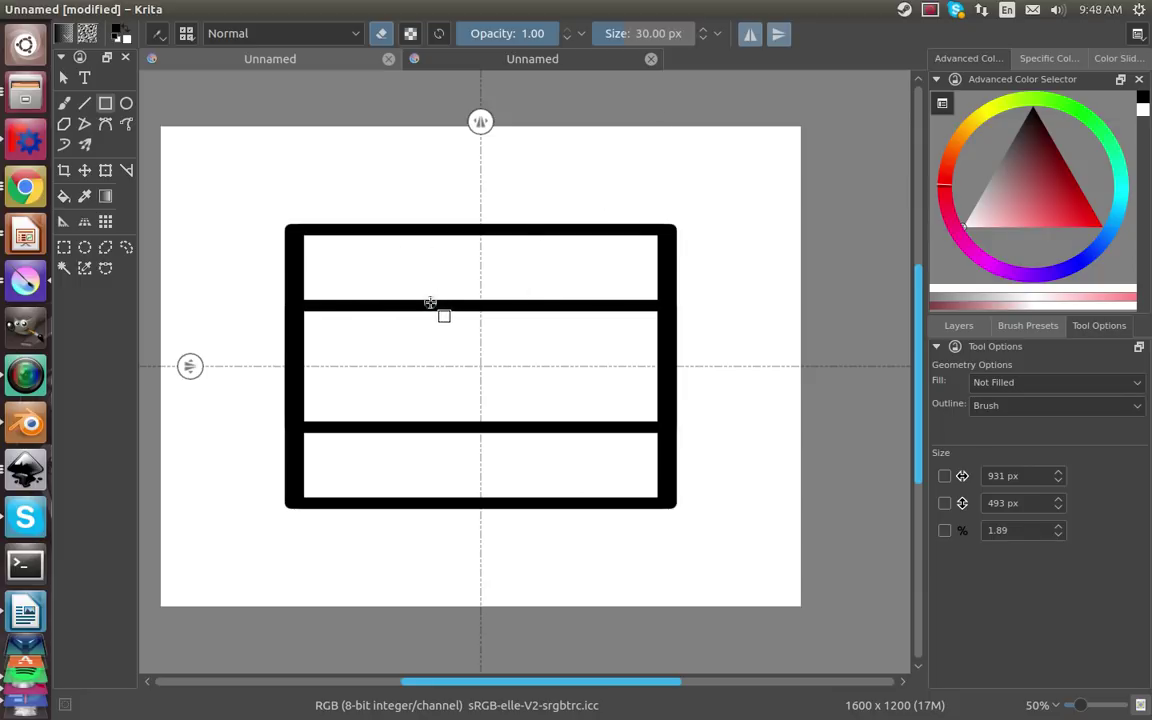
key("ctrl+z")
Step: Turn off both mirror modes and draw a rectangle outline near the centre
left_click(749, 33)
left_click(777, 33)
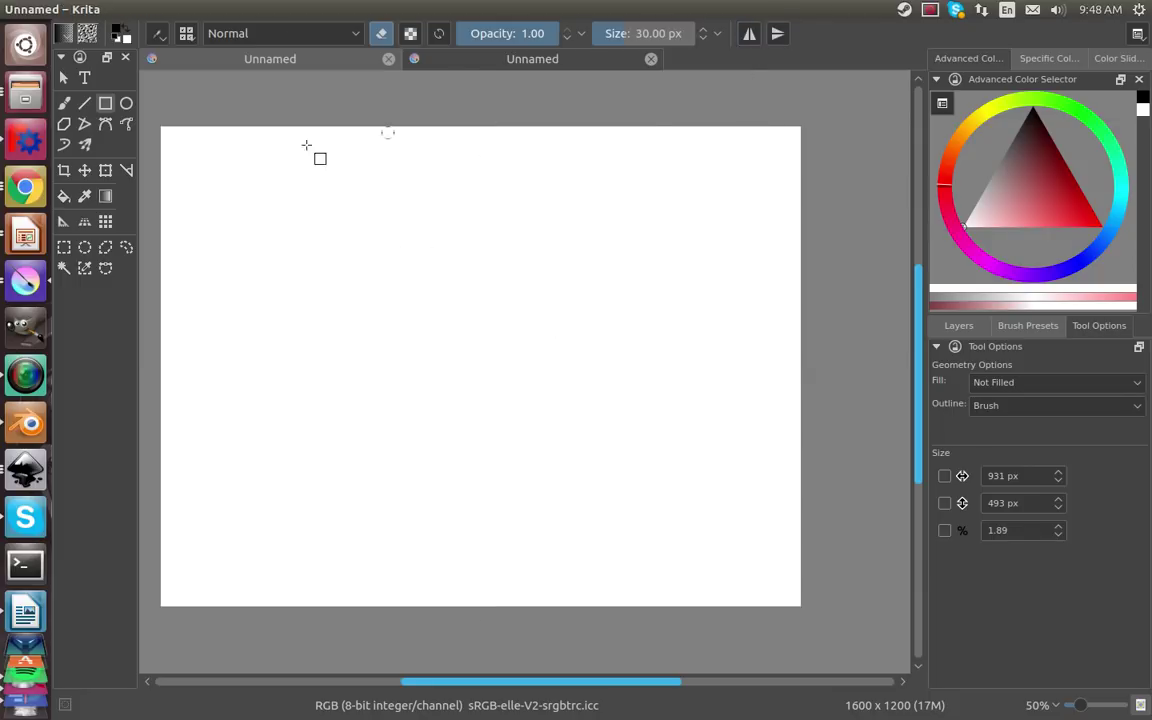
left_click_drag(324, 283, 655, 465)
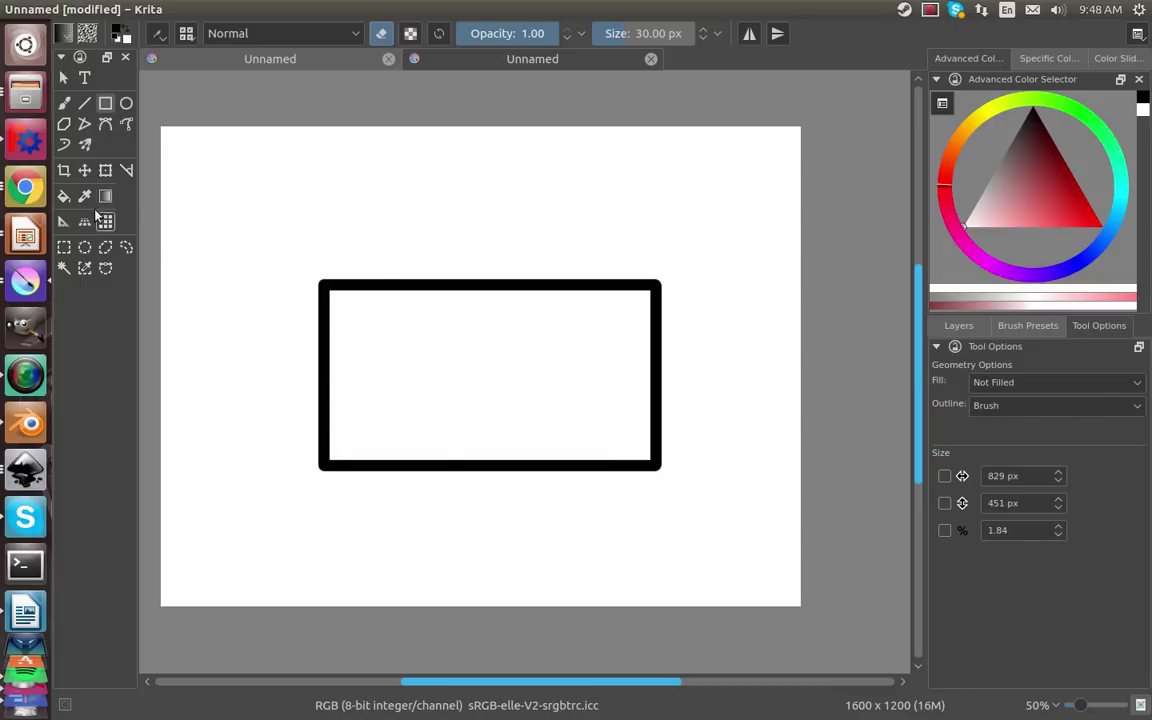
Step: Fill the rectangle black and drag a black-to-white gradient, then undo back to blank white
left_click(64, 197)
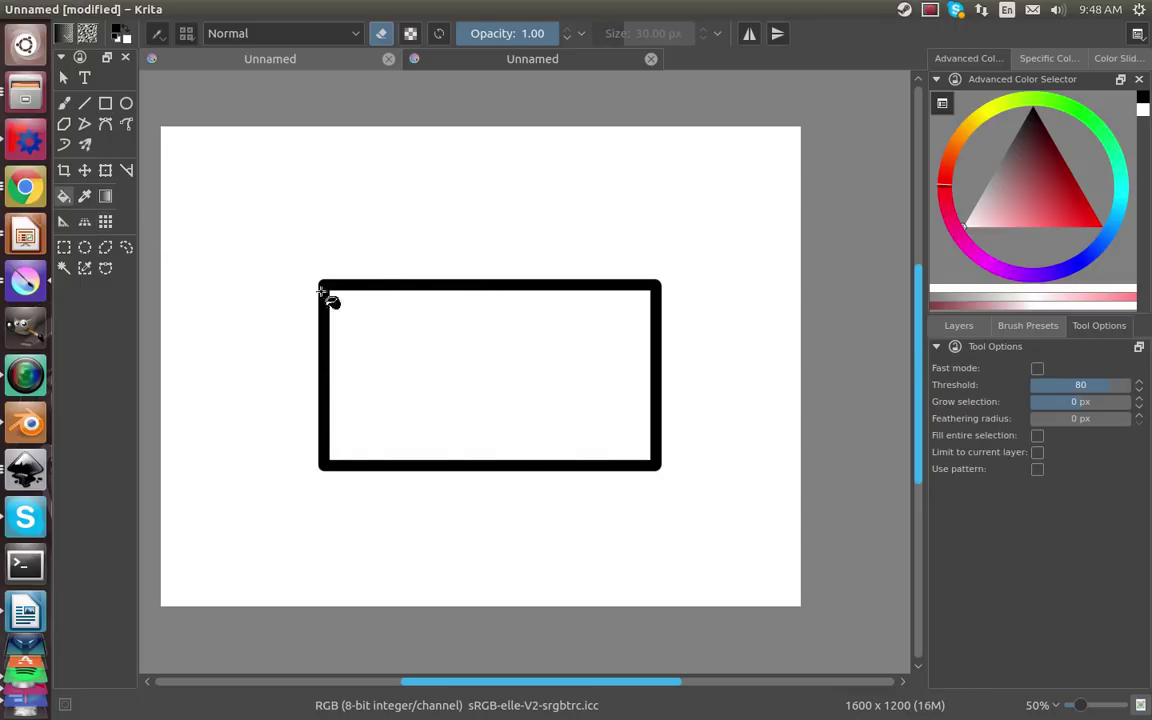
left_click(432, 359)
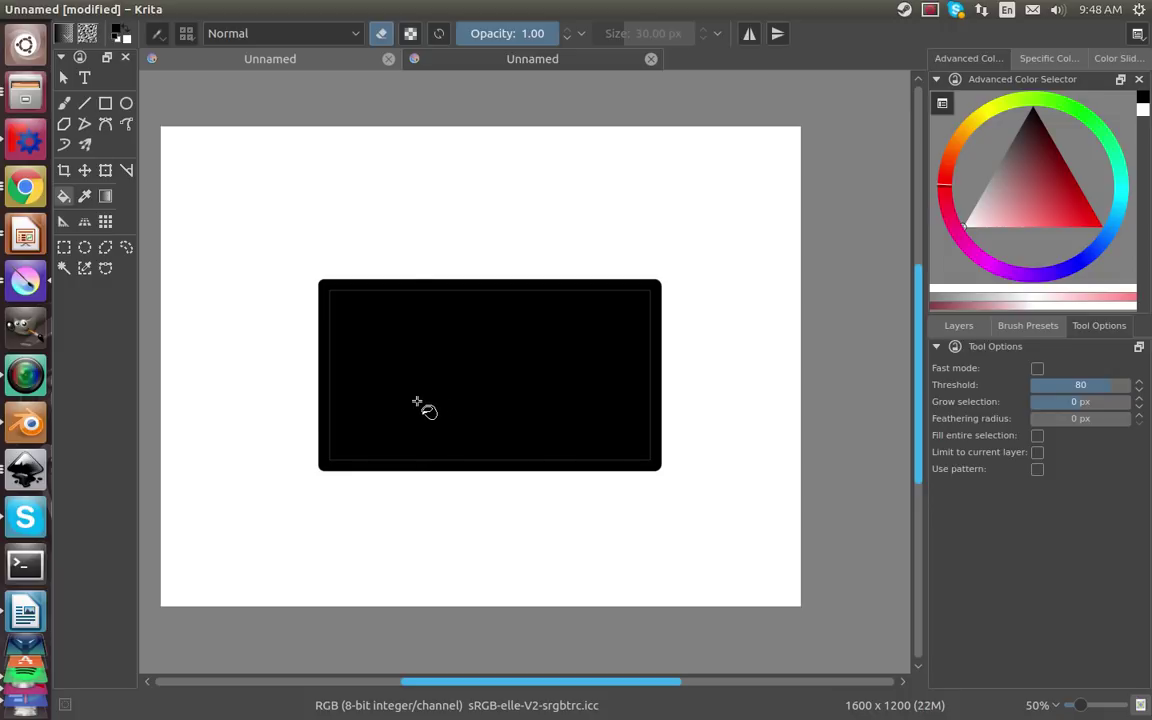
left_click(105, 196)
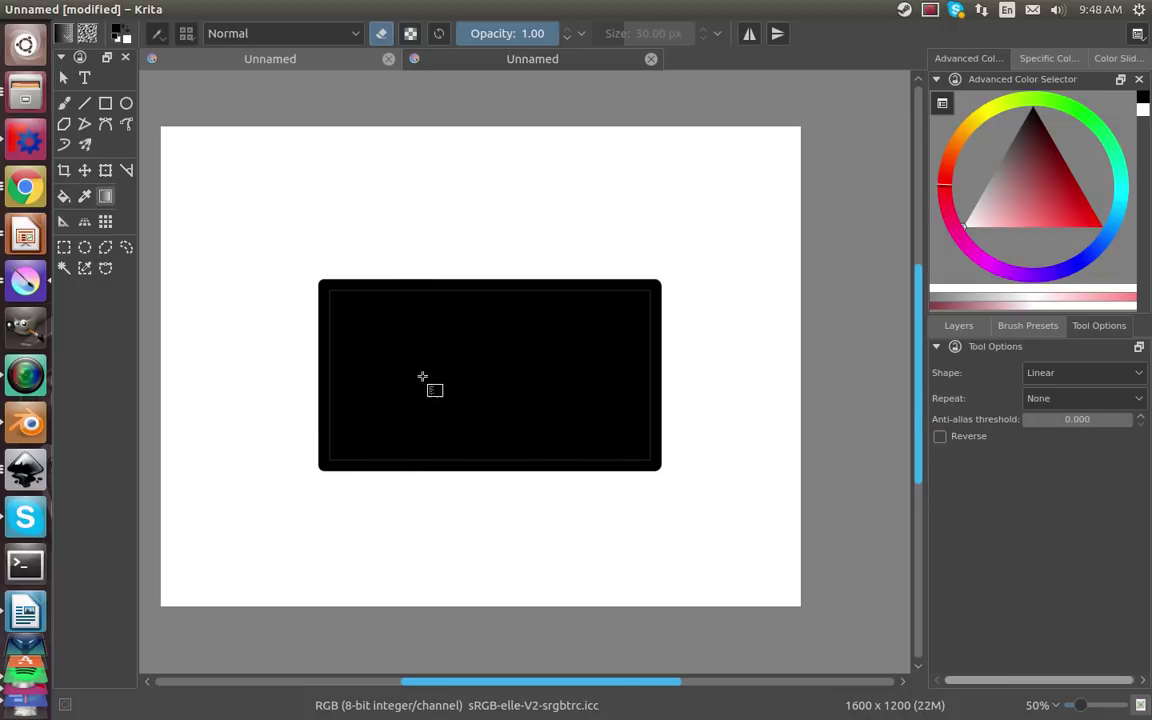
left_click_drag(369, 375, 580, 381)
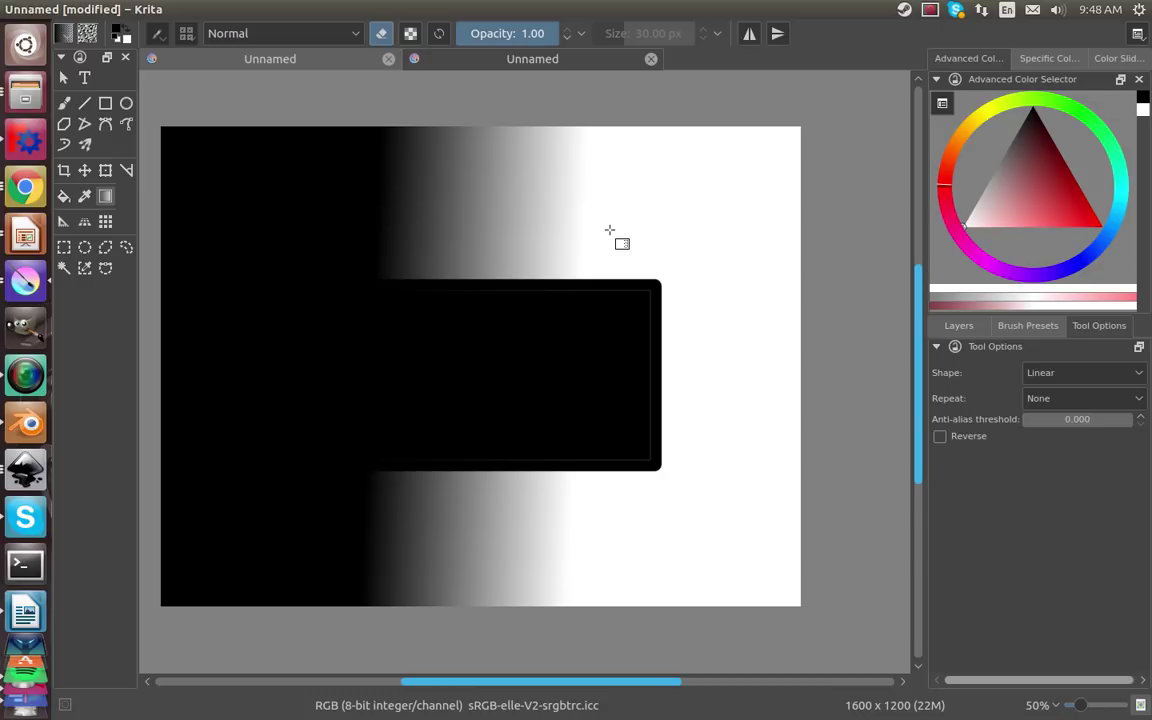
key("ctrl+z")
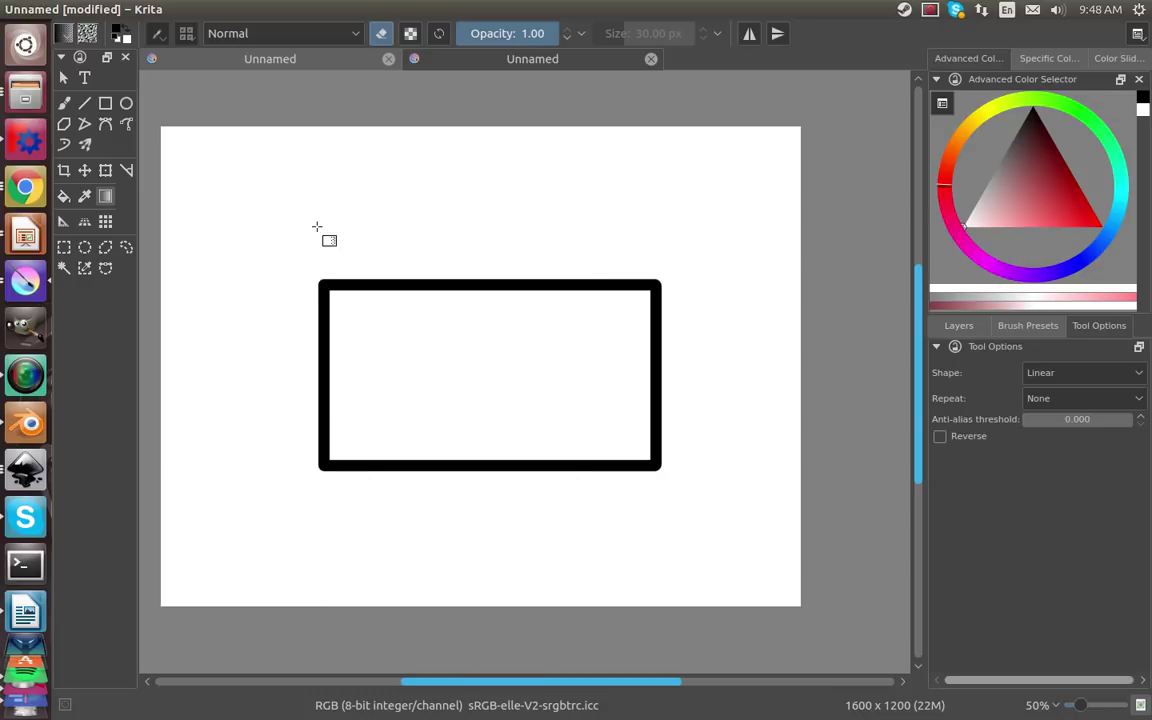
key("ctrl+z")
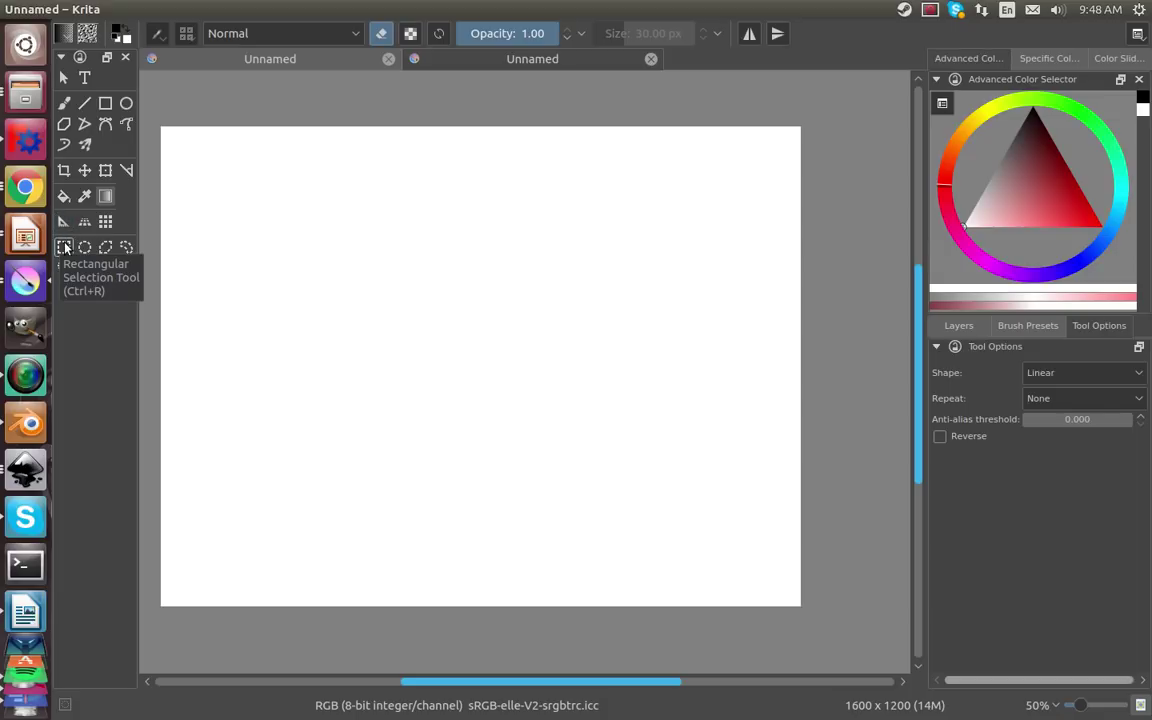
Step: Draw three successive rectangular selections, then an elliptical selection on the canvas
left_click(64, 247)
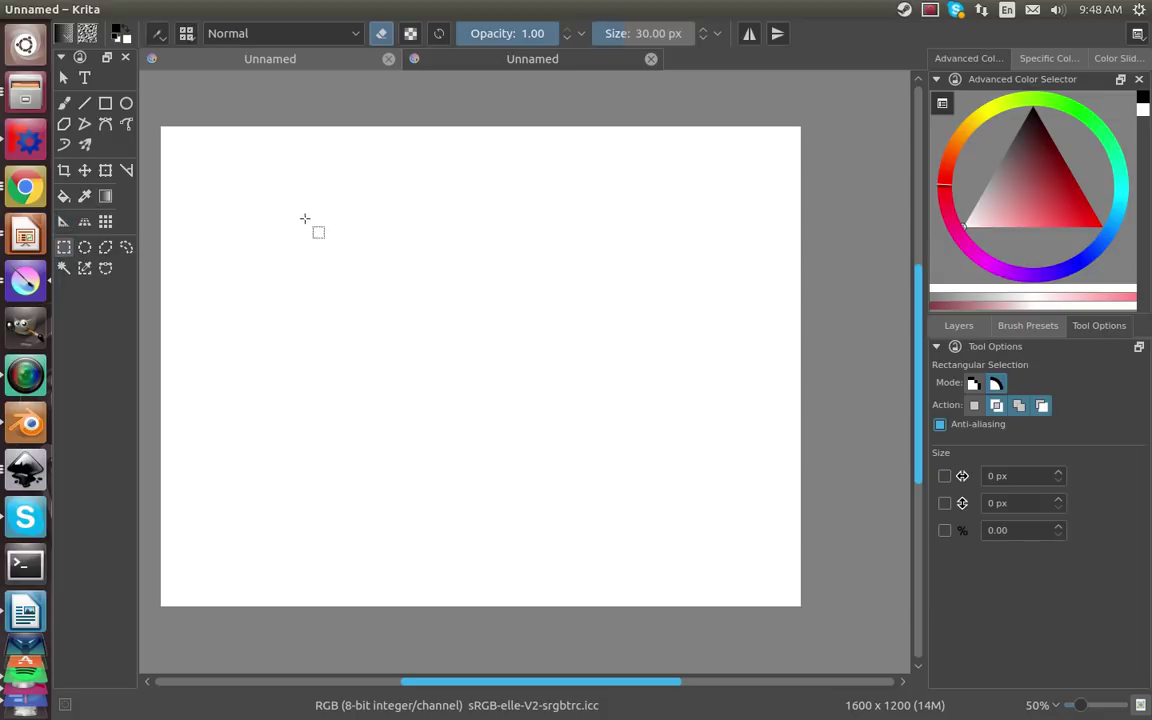
left_click_drag(305, 218, 432, 331)
left_click_drag(278, 355, 374, 455)
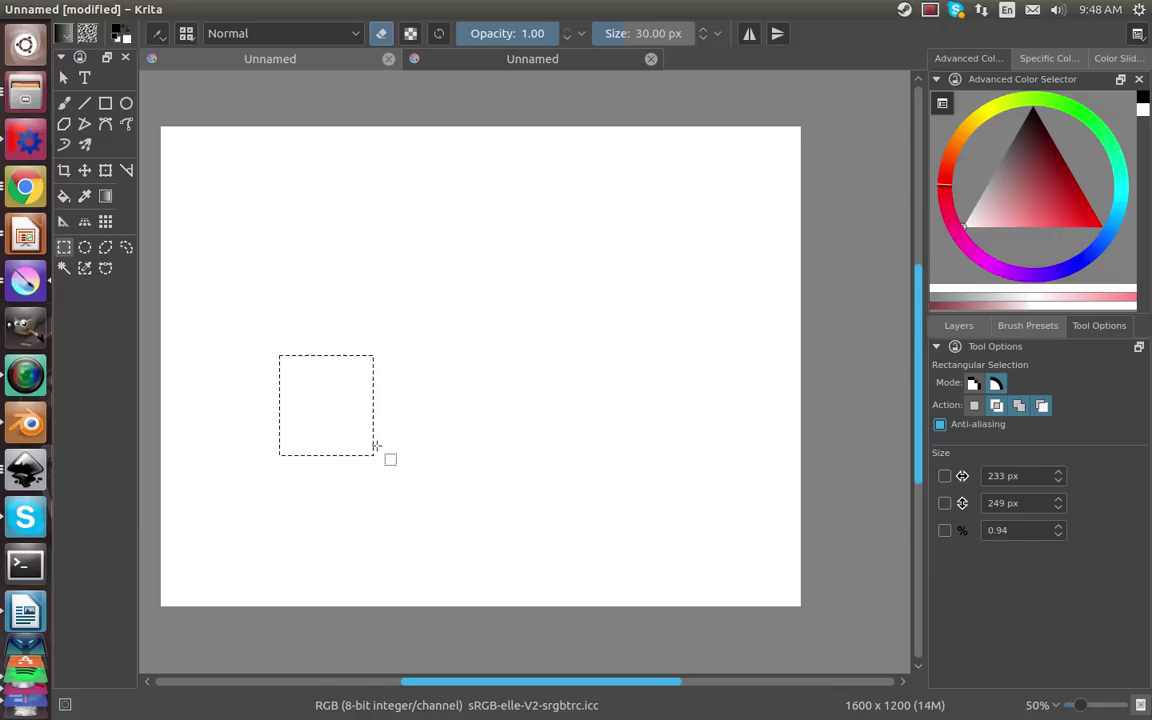
left_click_drag(244, 383, 348, 414)
left_click(85, 252)
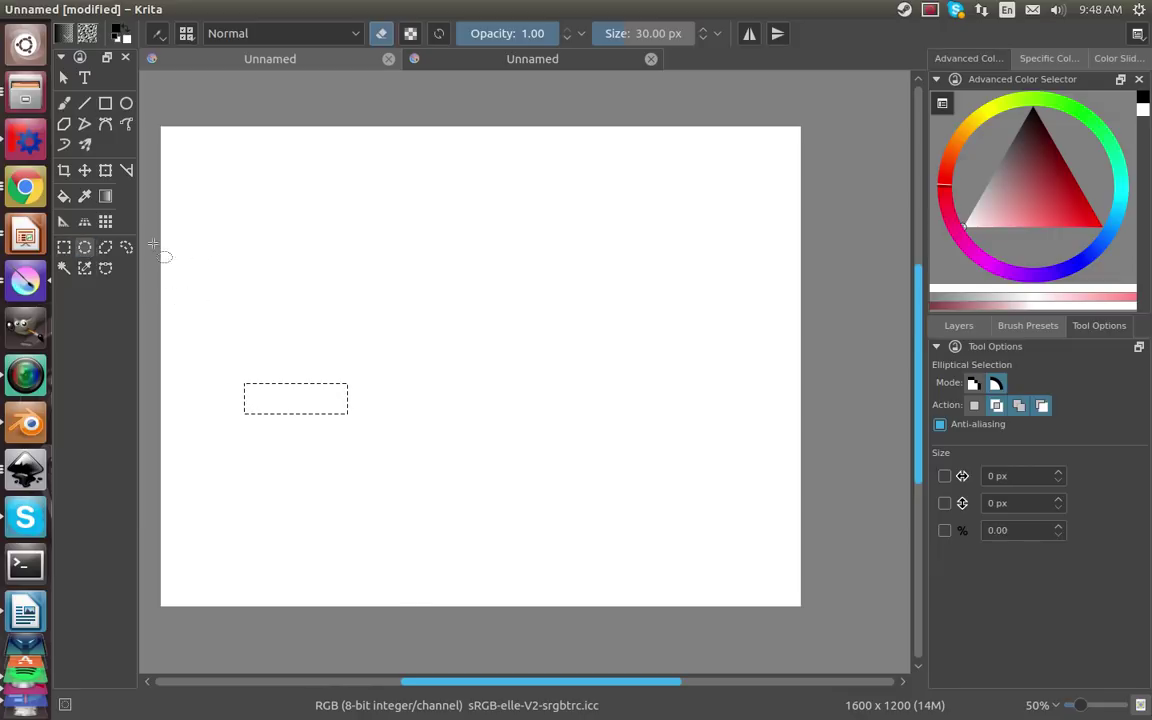
left_click_drag(198, 239, 396, 338)
Step: Select a seven-cornered polygonal area on the right side of the canvas
left_click(106, 248)
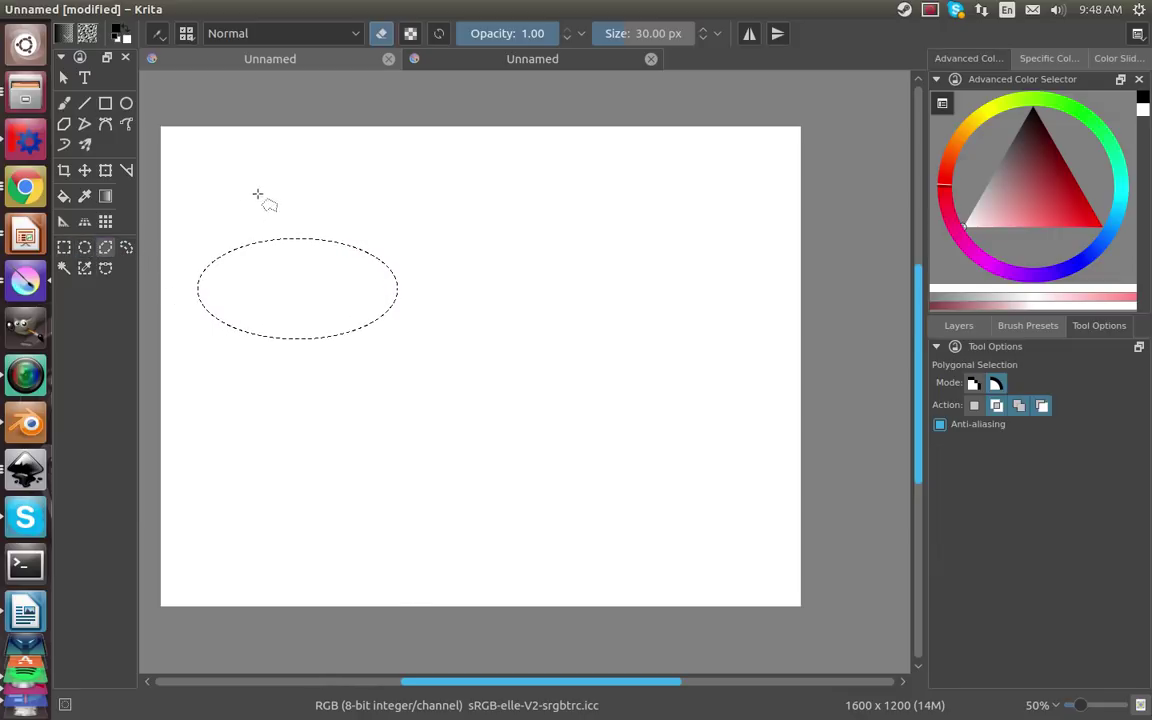
left_click(536, 383)
left_click(508, 442)
left_click(658, 457)
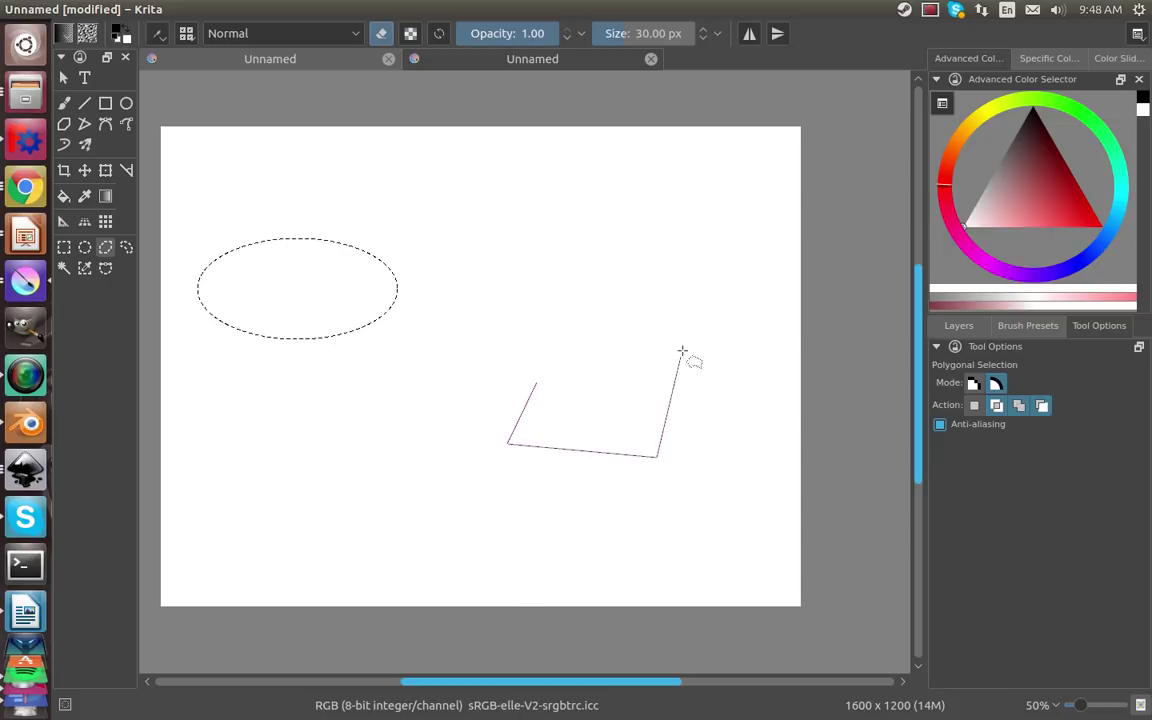
left_click(694, 310)
left_click(595, 258)
left_click(553, 340)
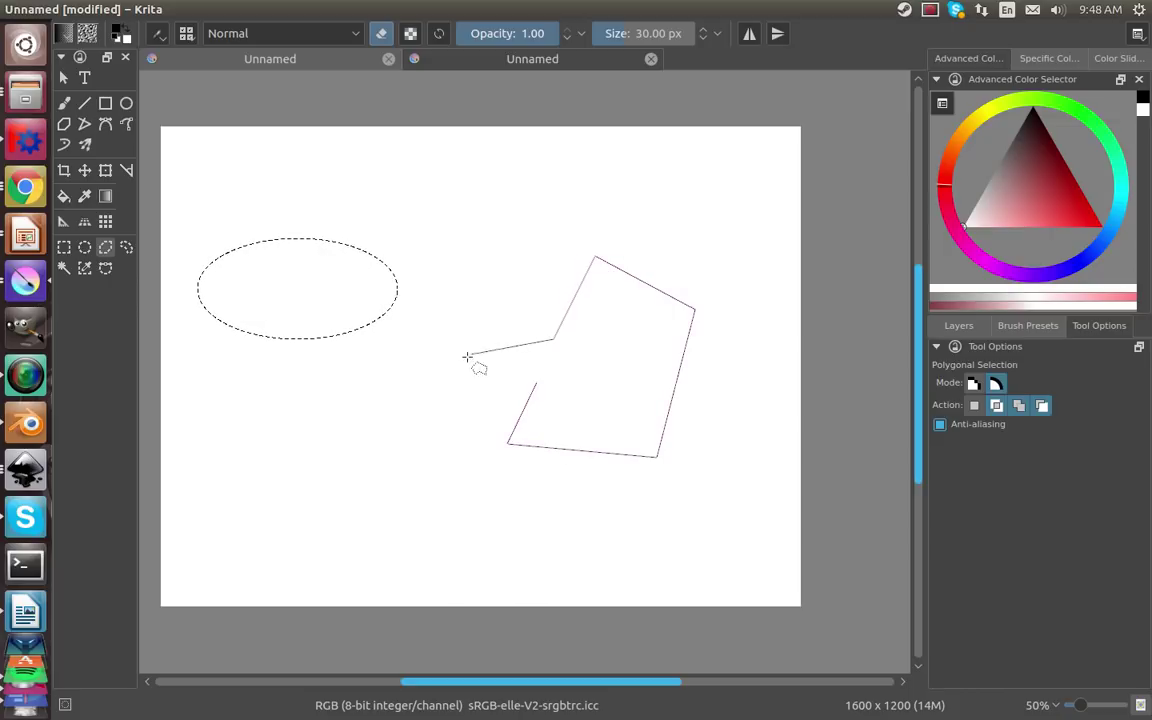
left_click(473, 379)
left_click(536, 383)
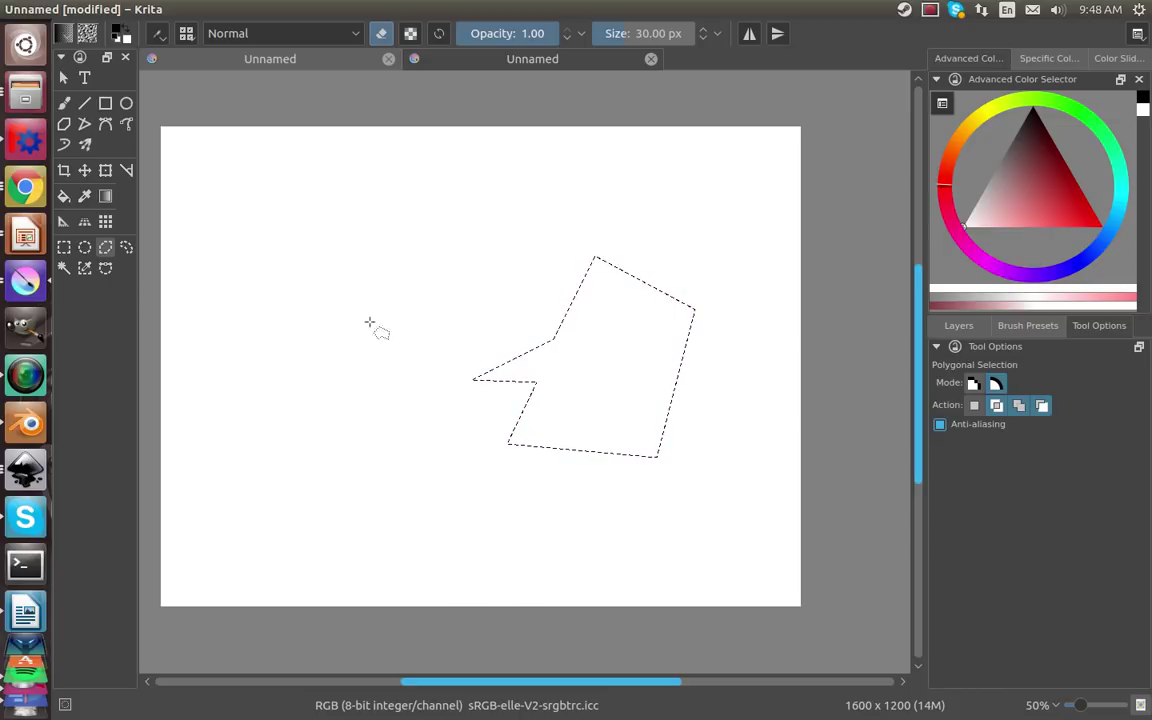
Step: Draw a small freehand selection near the top left, then select the whole white canvas by colour
left_click(126, 247)
mouse_move(291, 157)
left_mouse_down()
mouse_move(410, 287)
mouse_move(385, 333)
mouse_move(273, 298)
mouse_move(293, 263)
mouse_move(241, 221)
mouse_move(257, 184)
left_mouse_up()
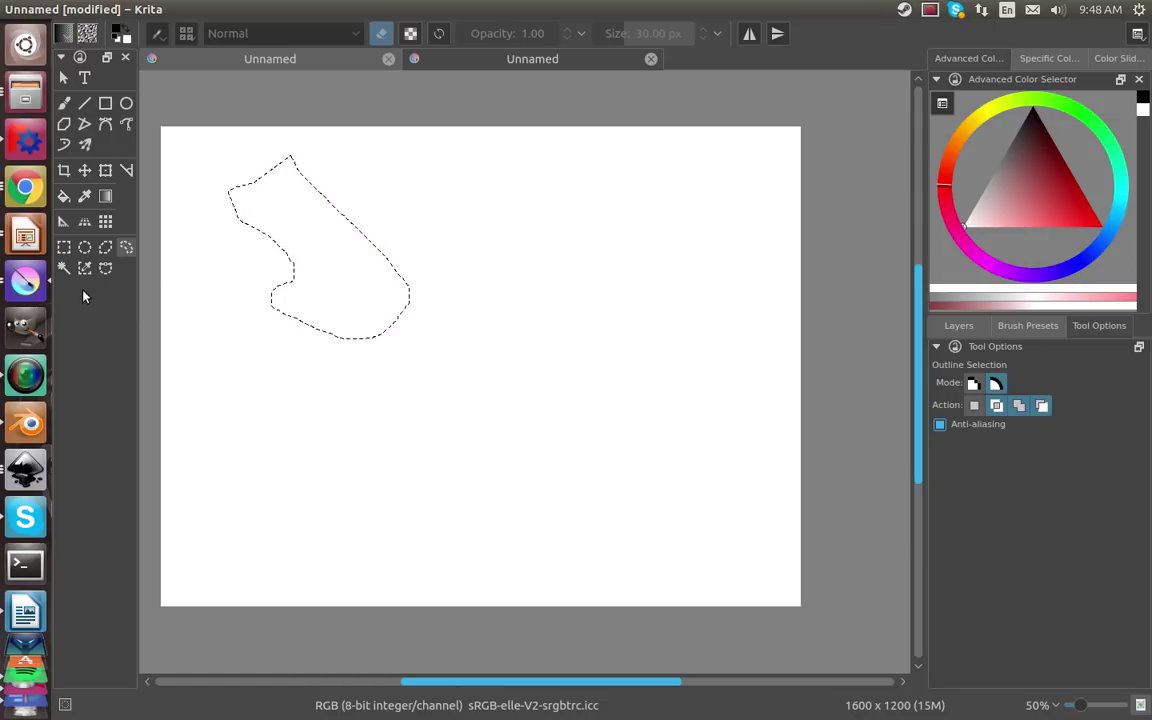
left_click(63, 267)
left_click(512, 462)
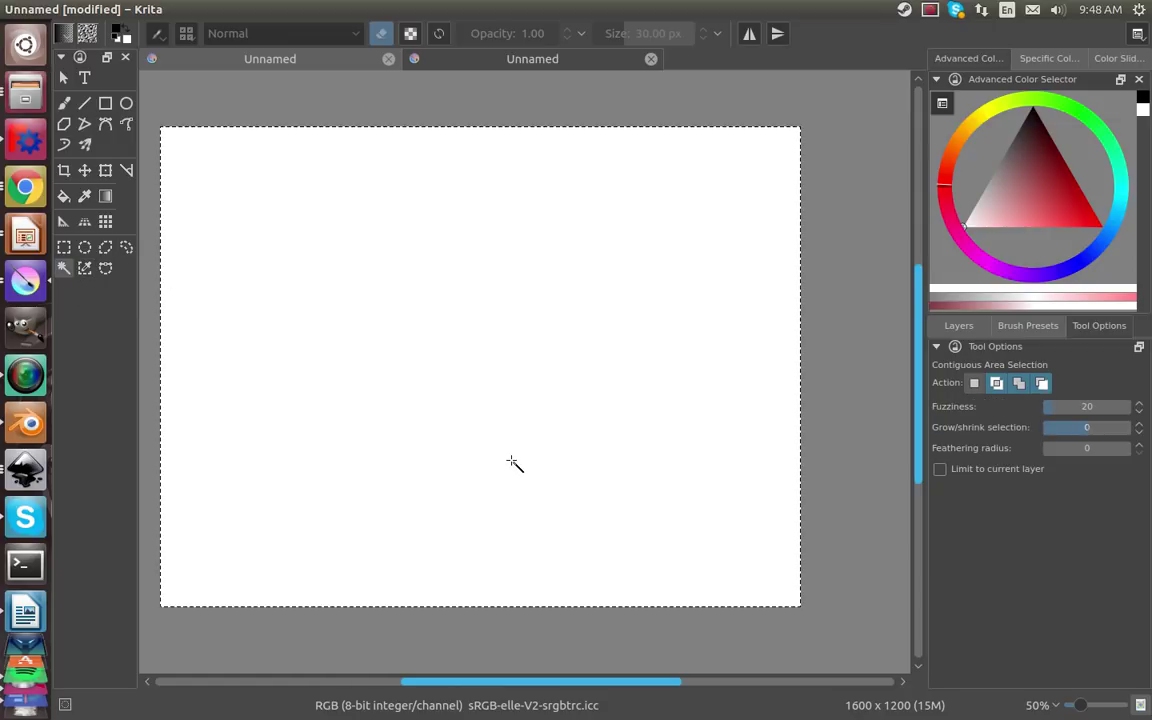
Step: Draw a six-node Bezier curve selection around the canvas, closing it at the starting node
left_click(84, 269)
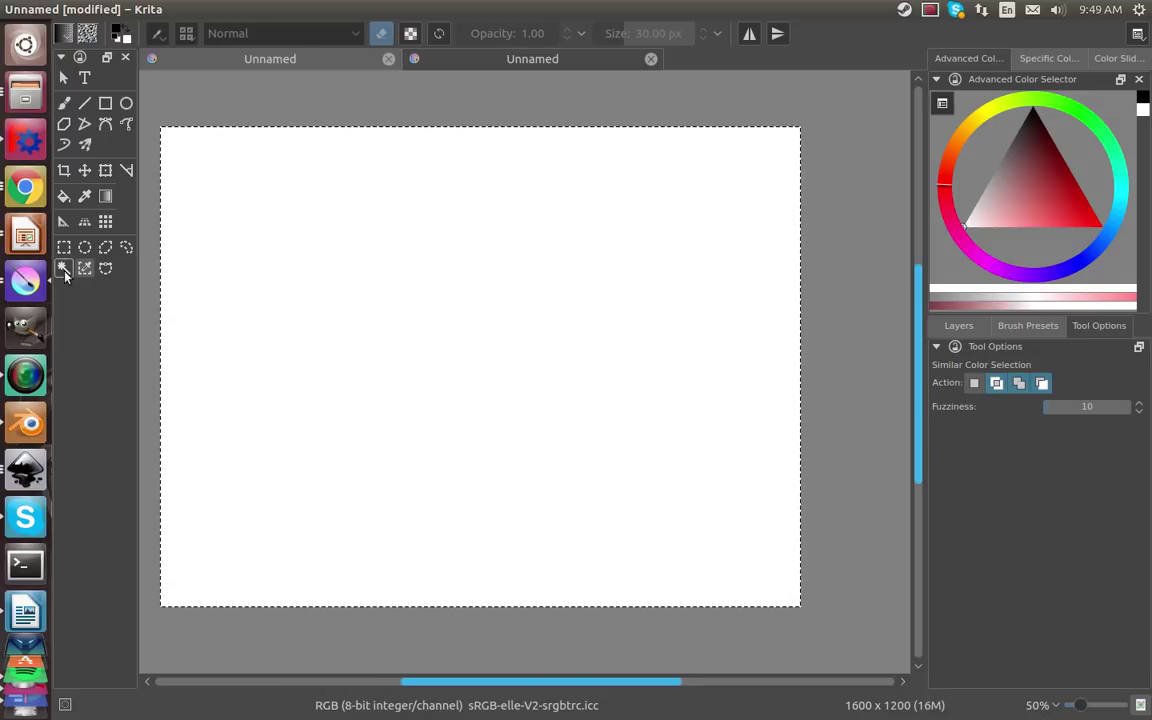
left_click(105, 268)
left_click(316, 339)
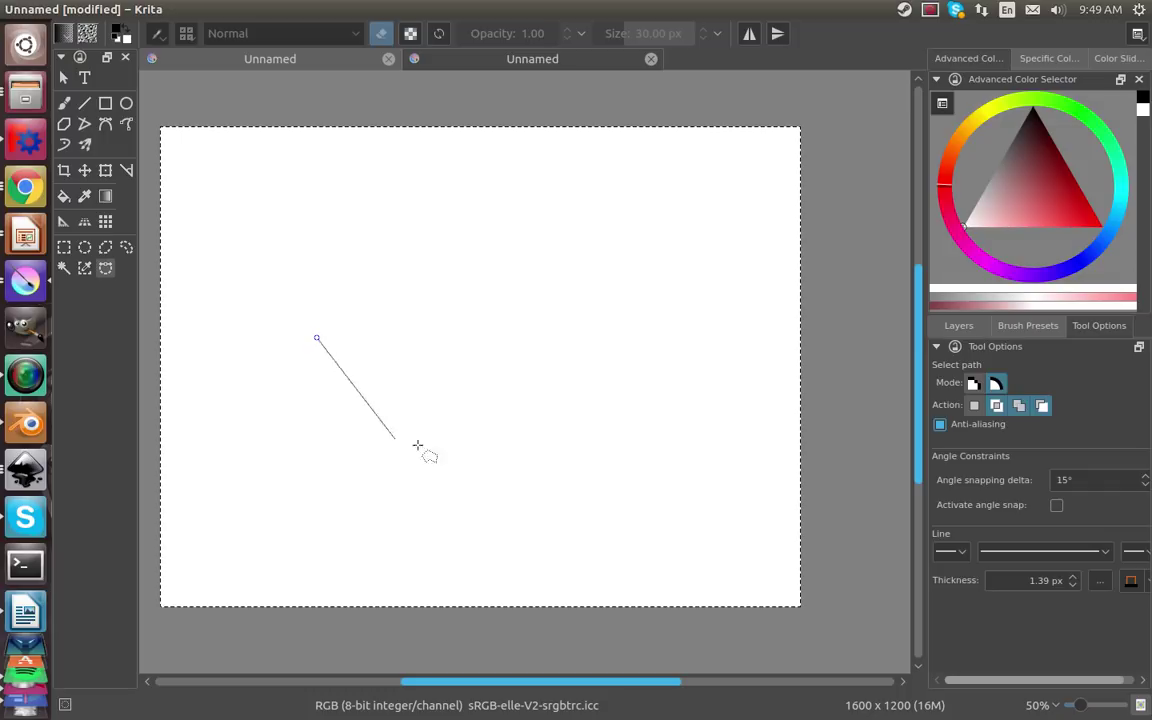
left_click_drag(543, 472, 665, 404)
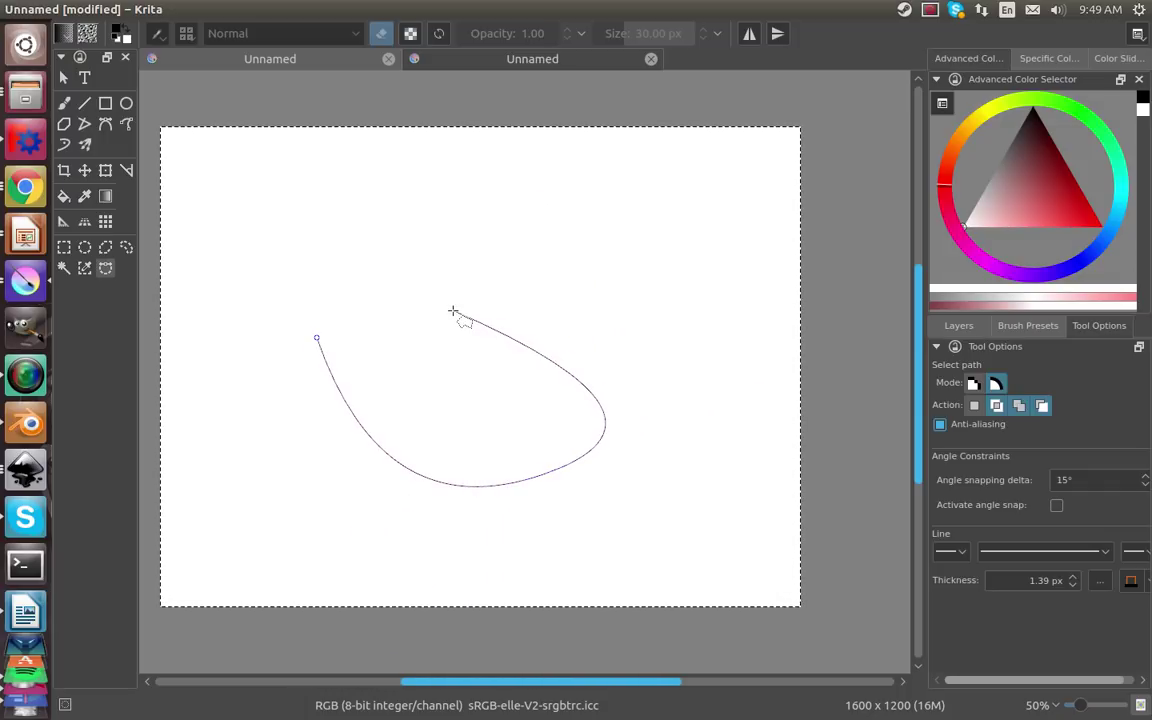
left_click_drag(453, 313, 655, 333)
left_click_drag(643, 524, 531, 556)
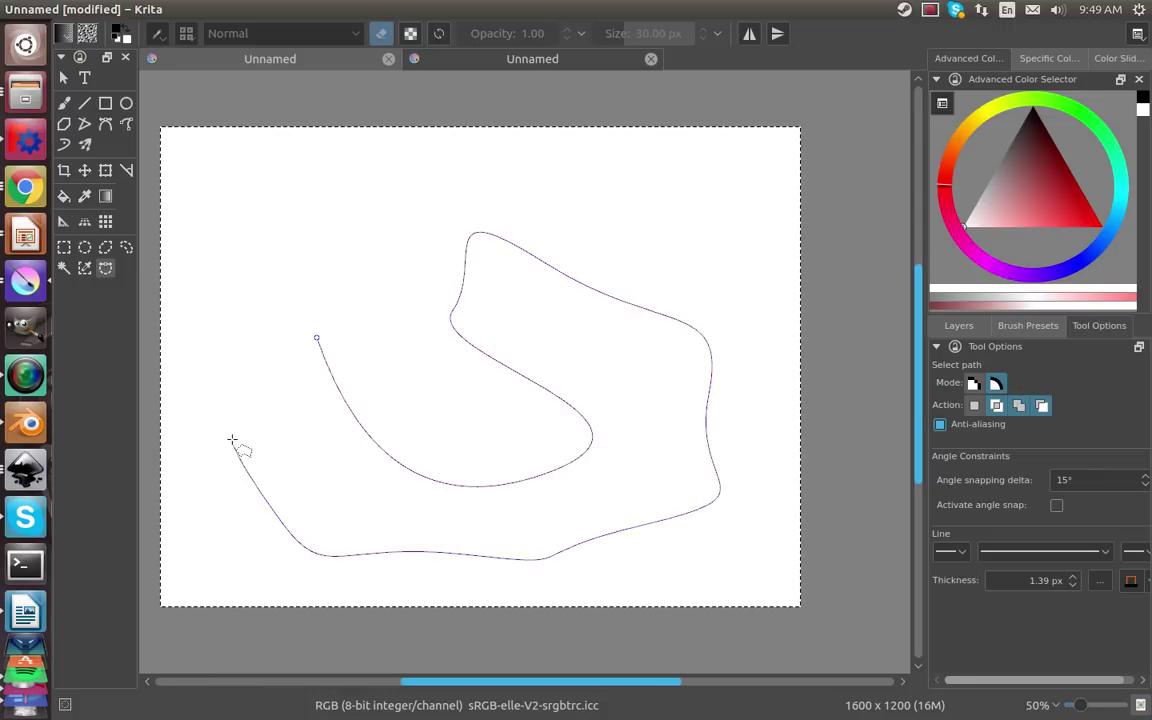
left_click_drag(233, 431, 236, 250)
left_click_drag(378, 245, 376, 292)
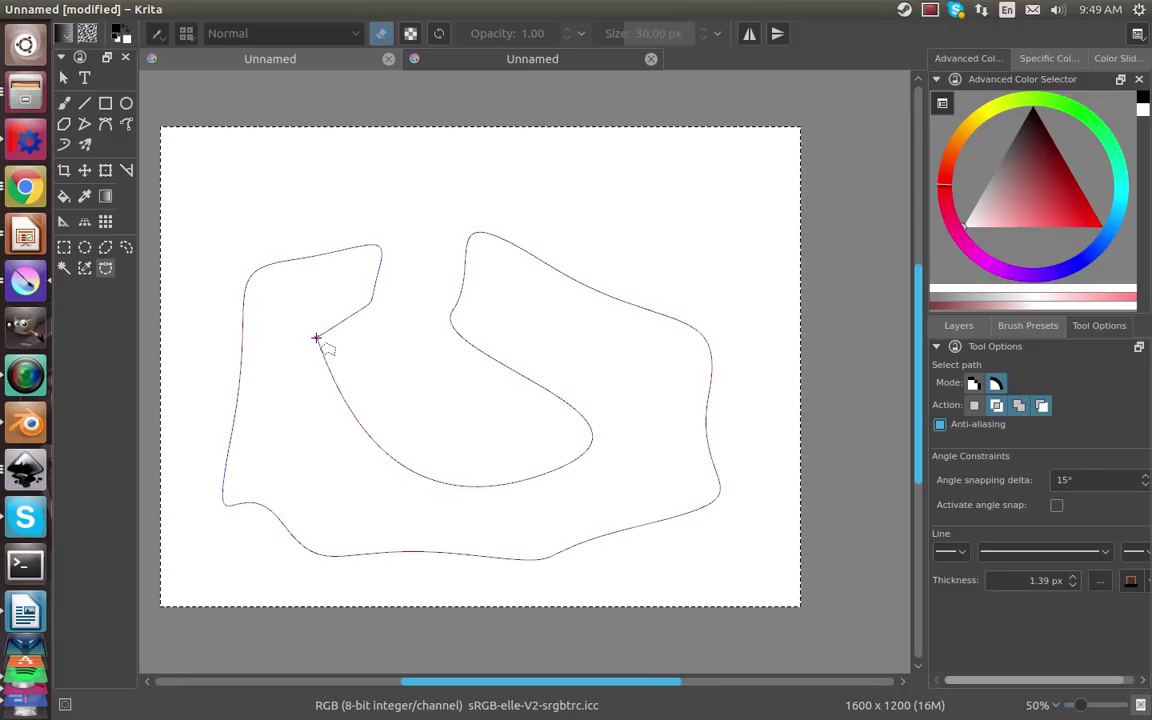
mouse_move(316, 337)
left_mouse_down()
mouse_move(411, 355)
mouse_move(314, 338)
left_mouse_up()
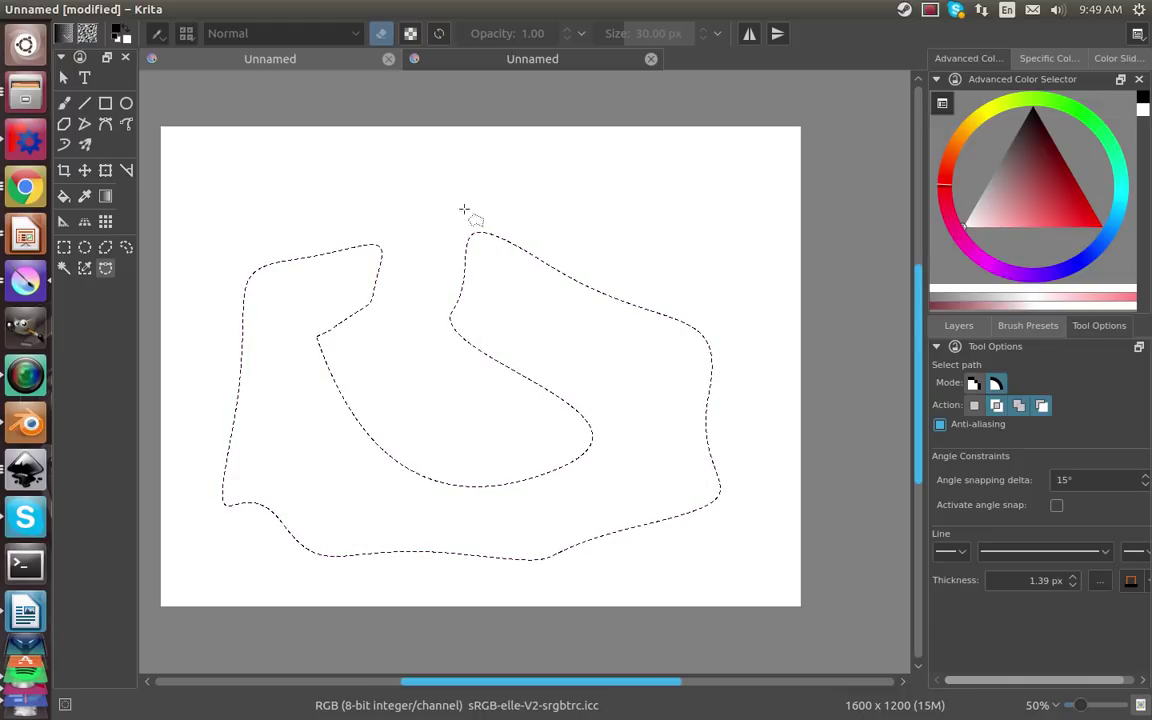
Step: Fill the curved selection solid black, then select the entire canvas with Ctrl+A
left_click(63, 196)
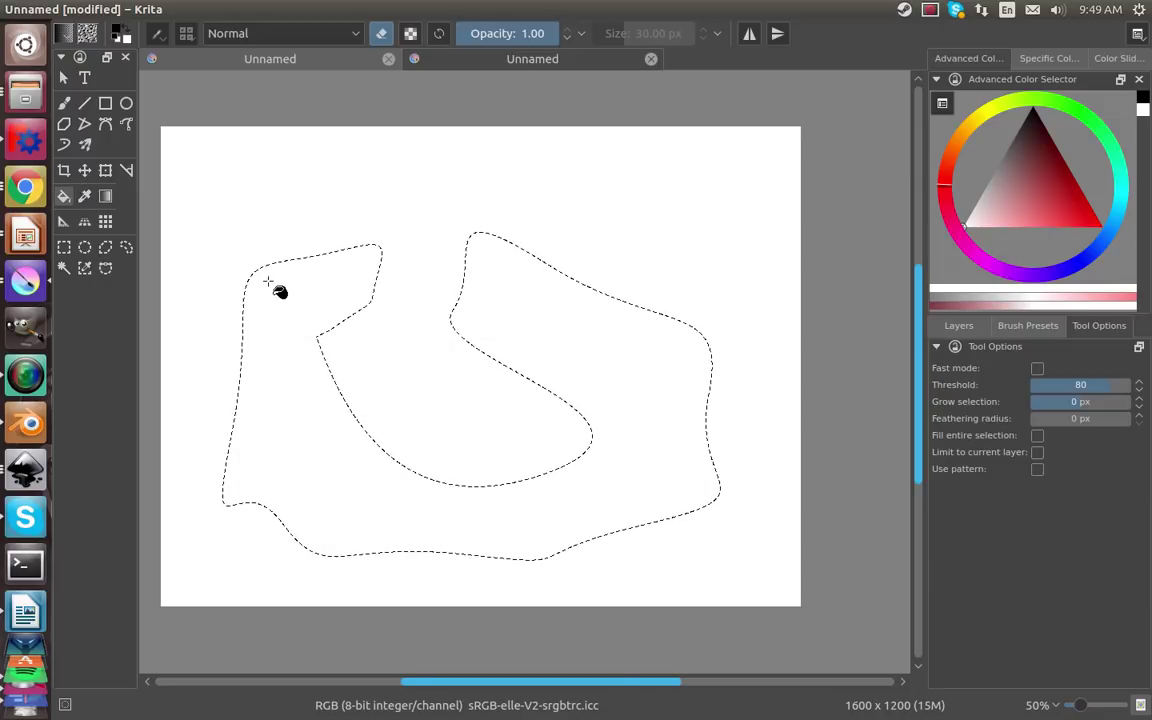
left_click(268, 283)
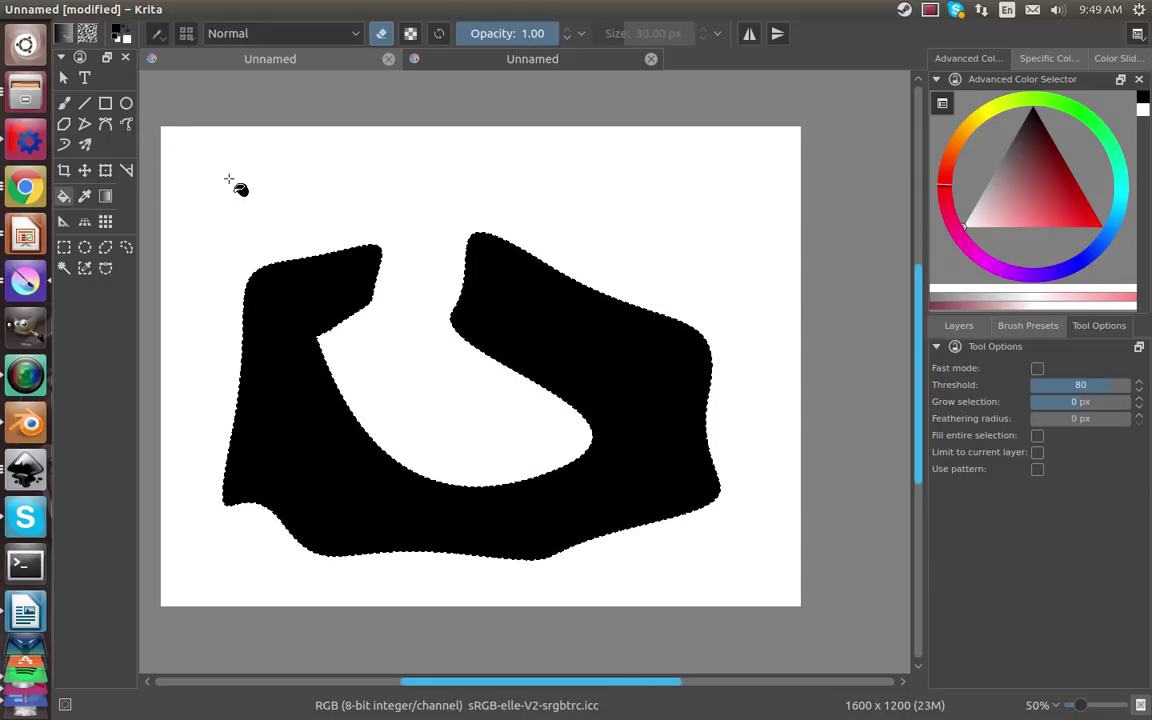
key("ctrl+a")
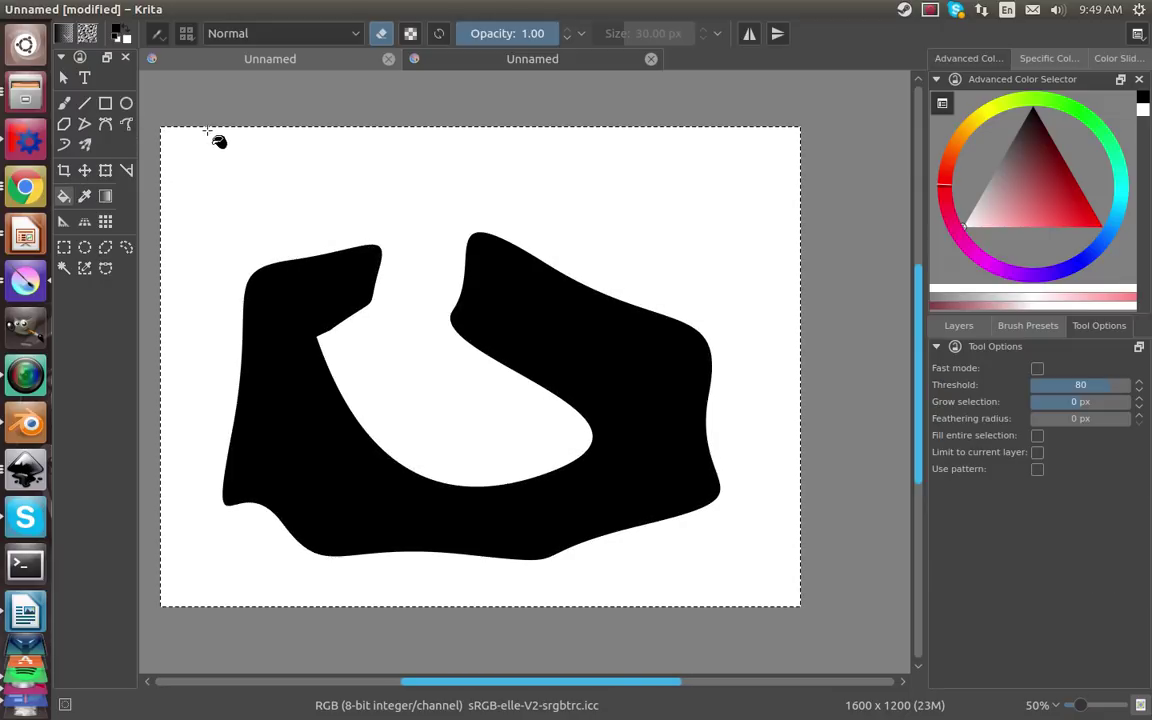
left_click(62, 77)
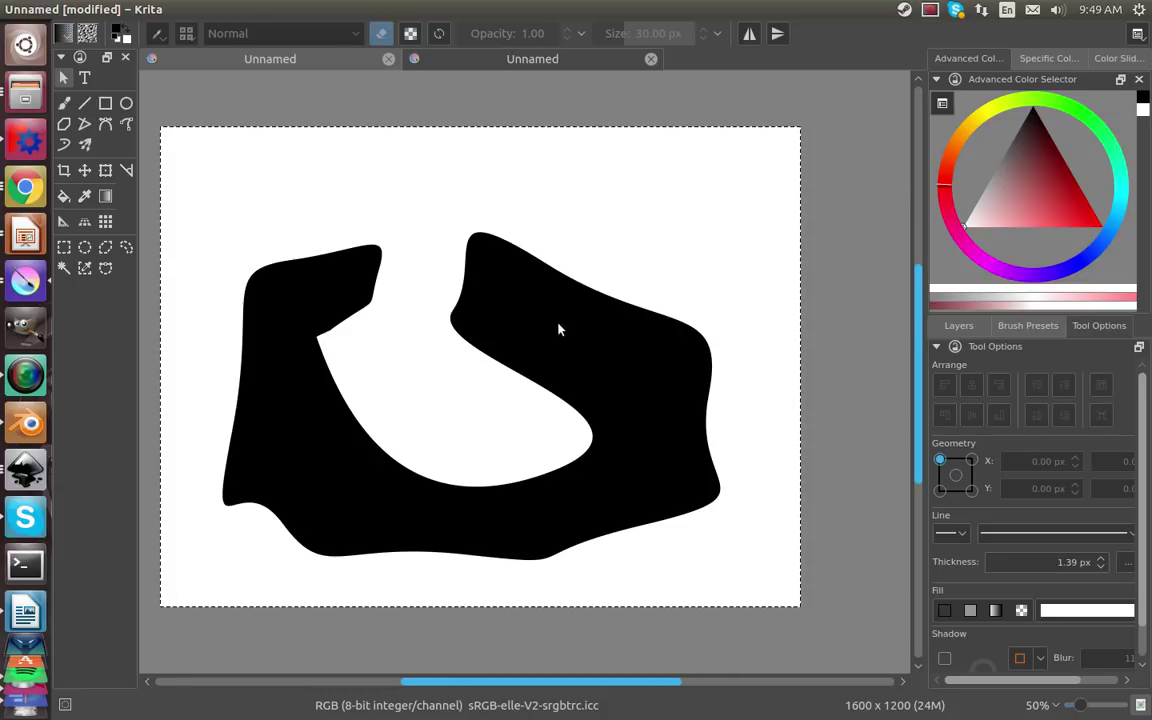
Step: Pick light pink and fill the black shape with it, then choose a stronger red-pink
mouse_move(1002, 232)
left_mouse_down()
mouse_move(1036, 245)
mouse_move(1018, 162)
mouse_move(1004, 228)
left_mouse_up()
left_click(63, 195)
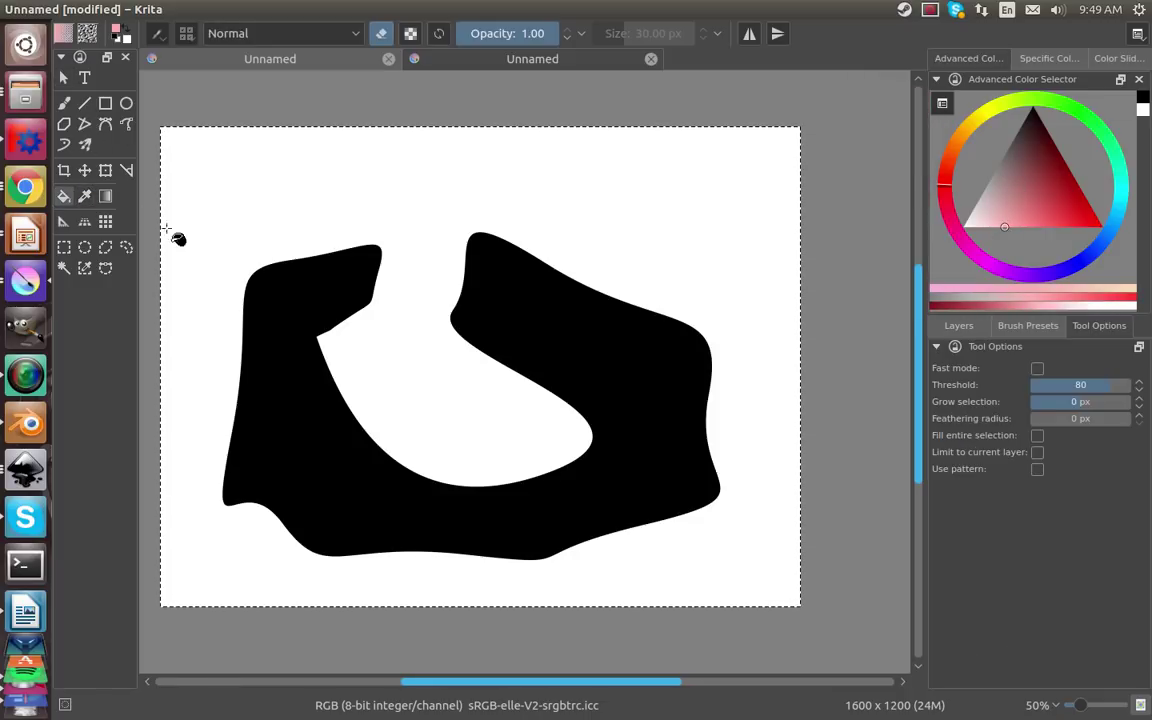
left_click(515, 295)
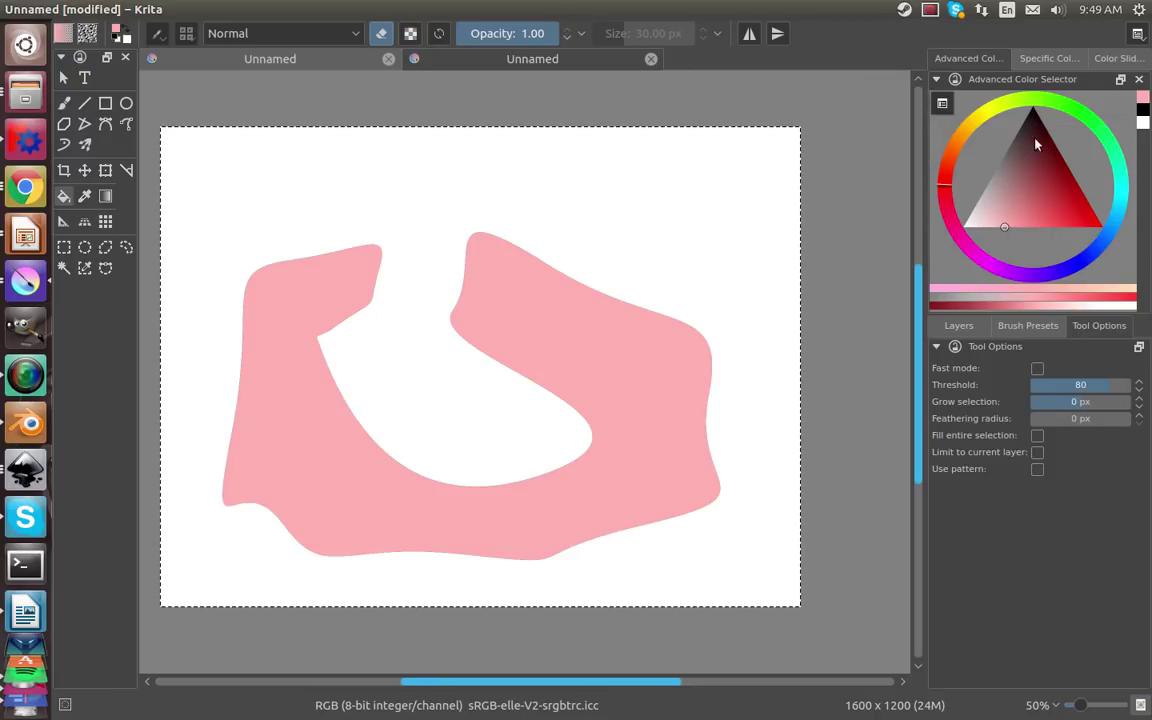
left_click_drag(1075, 235, 1055, 253)
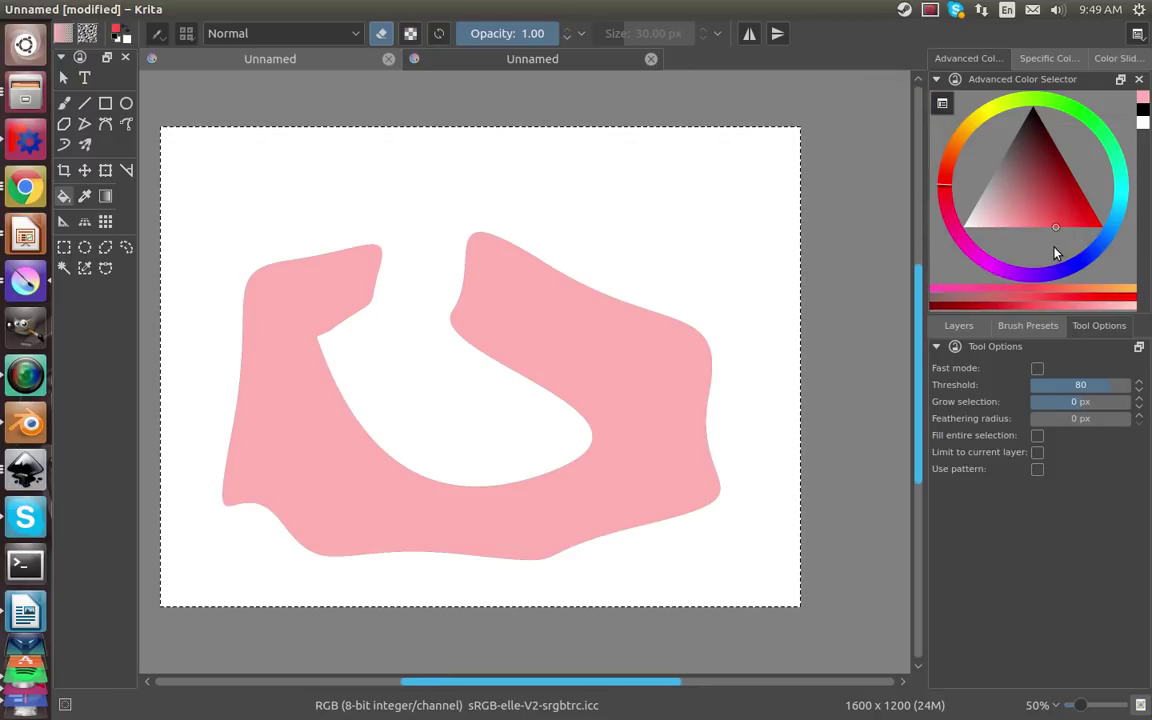